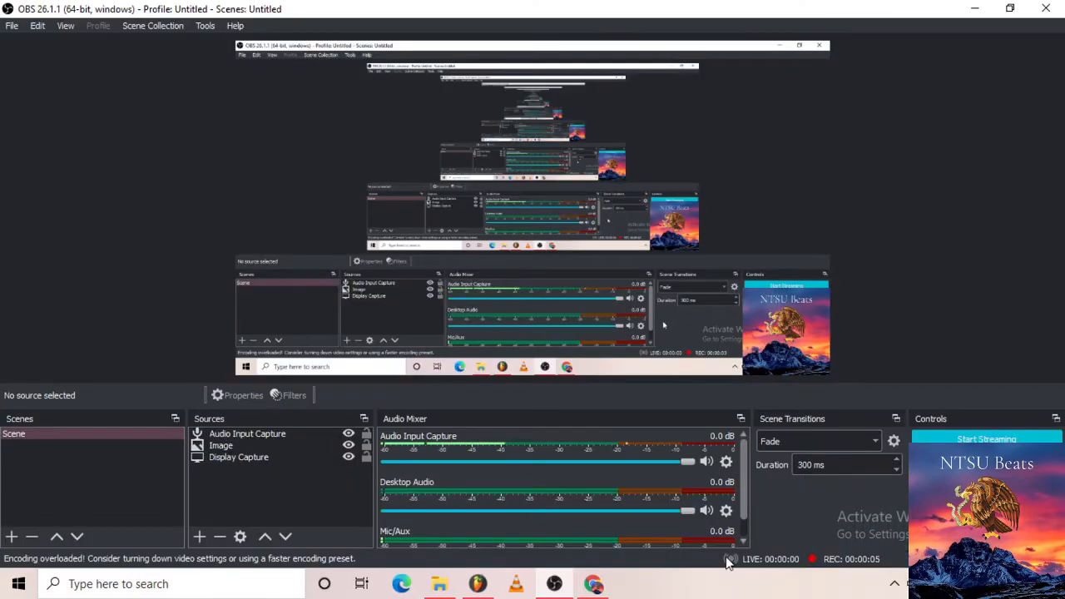
# Switch to FL Studio and split Pattern 1 by channel into separate patterns
pyautogui.click(479, 583)
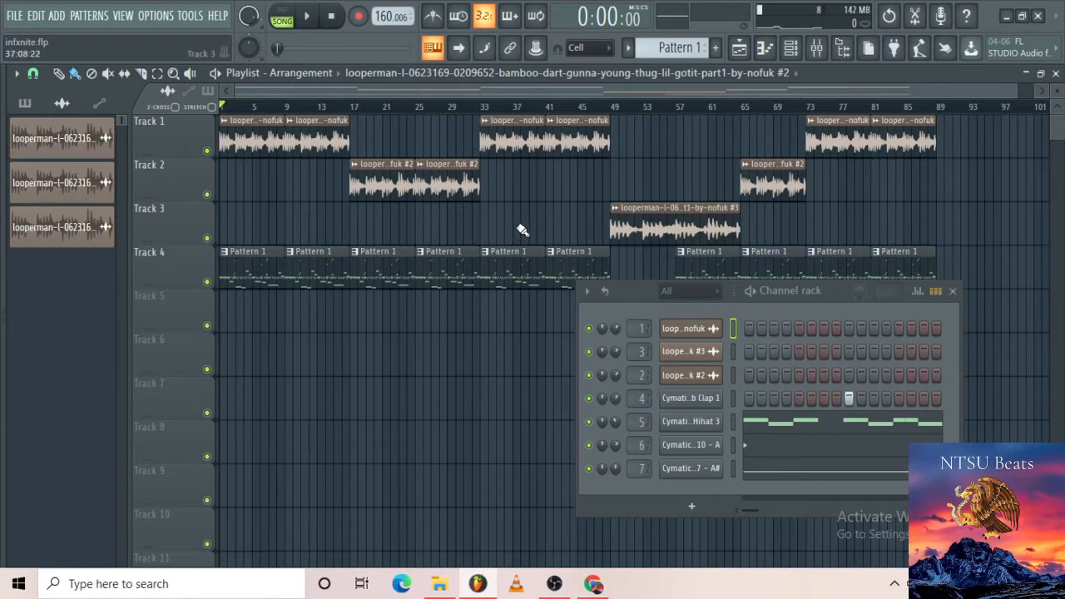
pyautogui.scroll(-1, 521, 230)
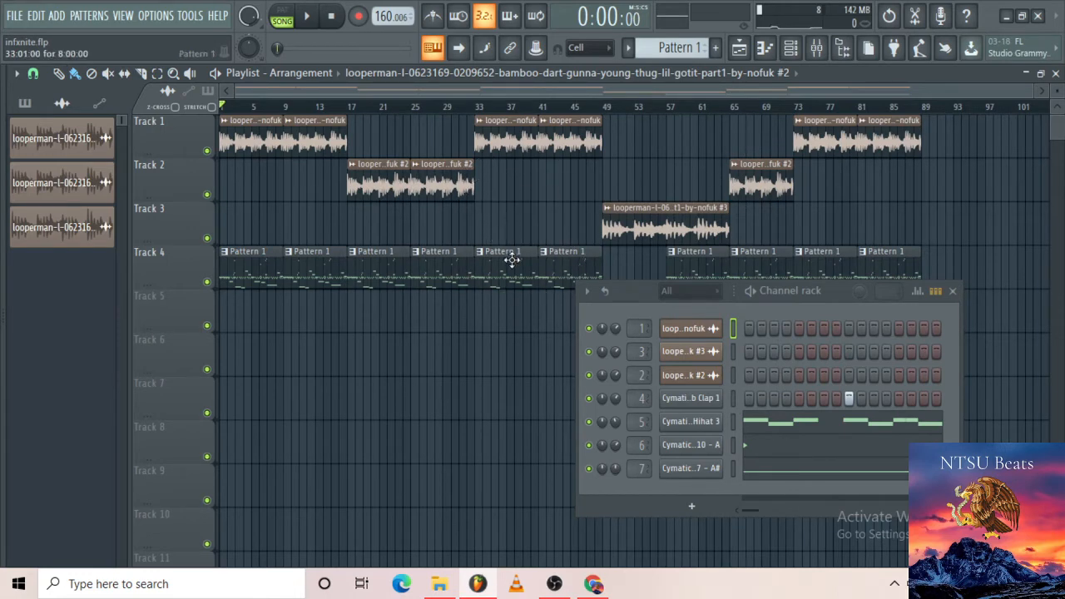
pyautogui.click(99, 20)
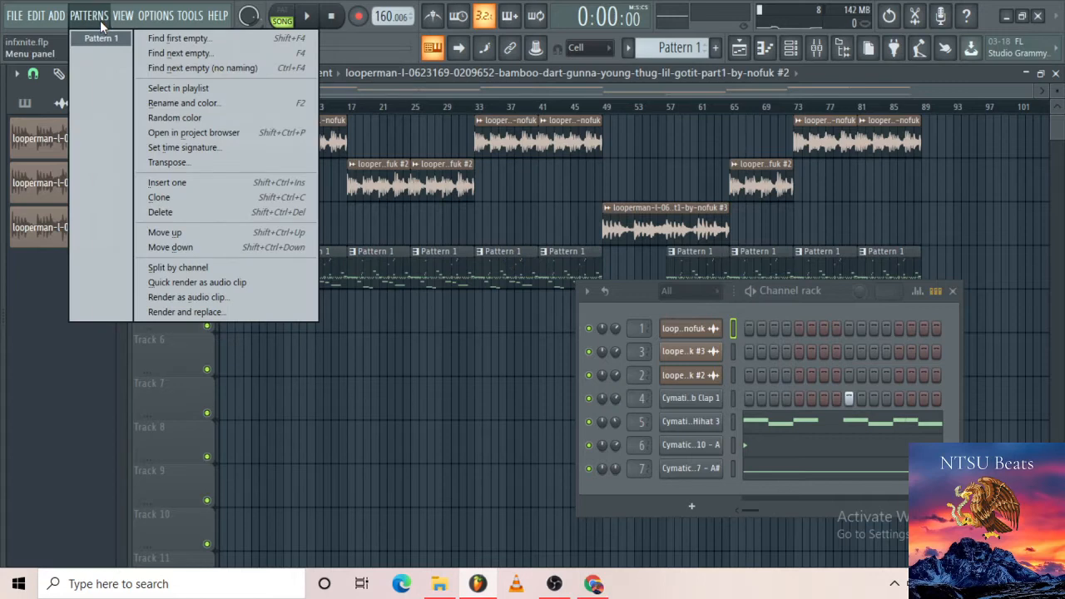
pyautogui.click(98, 19)
pyautogui.click(91, 17)
pyautogui.click(195, 266)
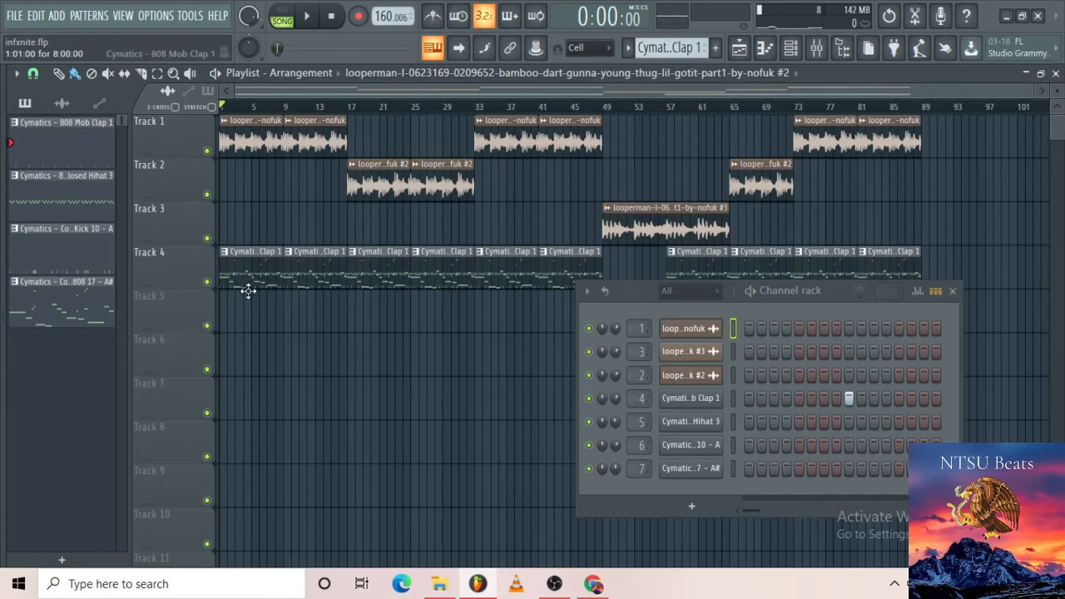
# Separate the stacked patterns at bar 1, moving the clap to Track 5, closed hihat to Track 6 and kick to Track 7, with the 808 on Track 4
pyautogui.moveTo(244, 306); pyautogui.dragTo(236, 361)
pyautogui.hotkey('ctrl', 'z')
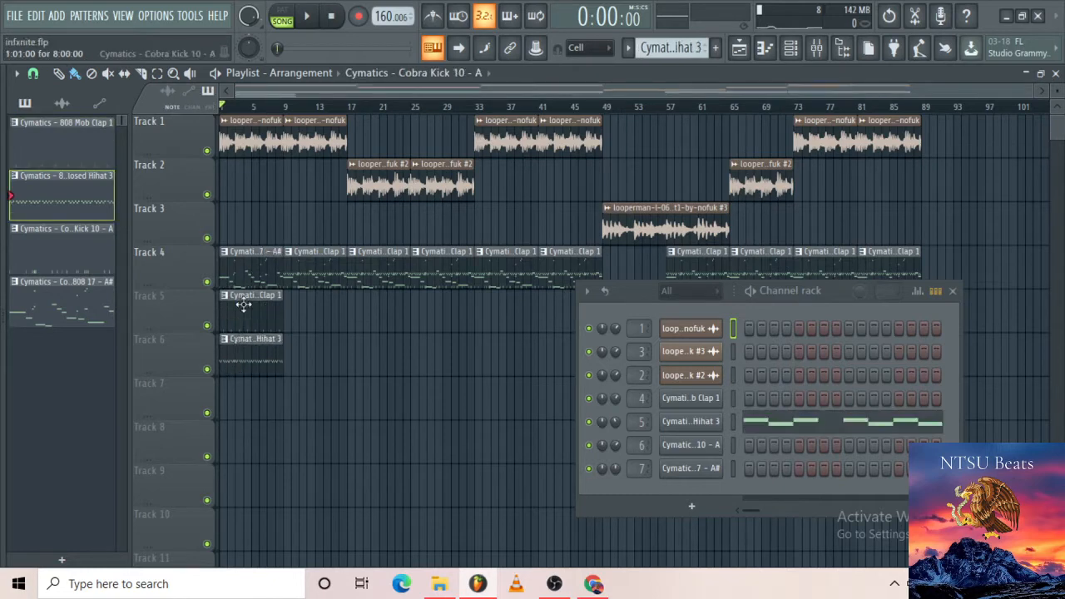
pyautogui.click(241, 402)
pyautogui.moveTo(242, 275)
pyautogui.mouseDown()
pyautogui.moveTo(223, 450)
pyautogui.moveTo(213, 278)
pyautogui.moveTo(228, 268)
pyautogui.mouseUp()
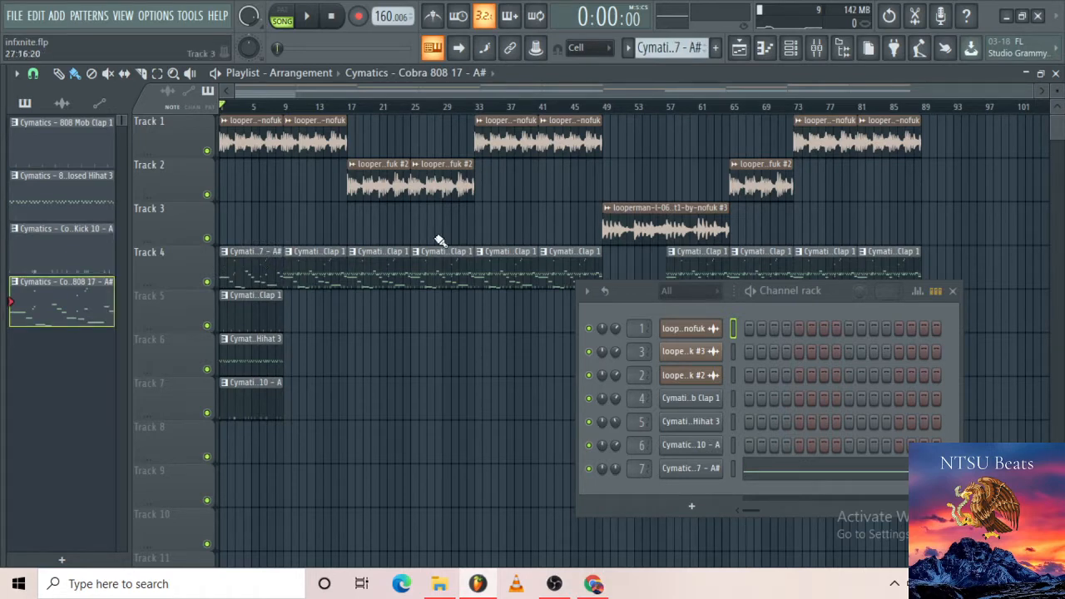
# Delete the stacked pattern clips at bar 9 on Track 4 and move the four separated clips from bar 1 to bar 9
pyautogui.click(953, 292)
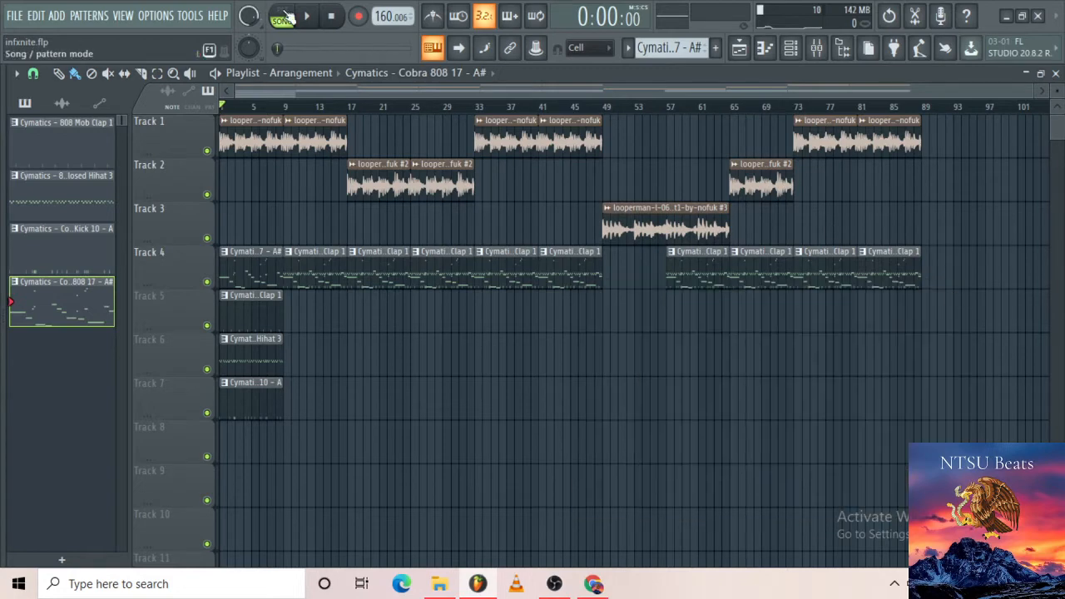
pyautogui.press('space')
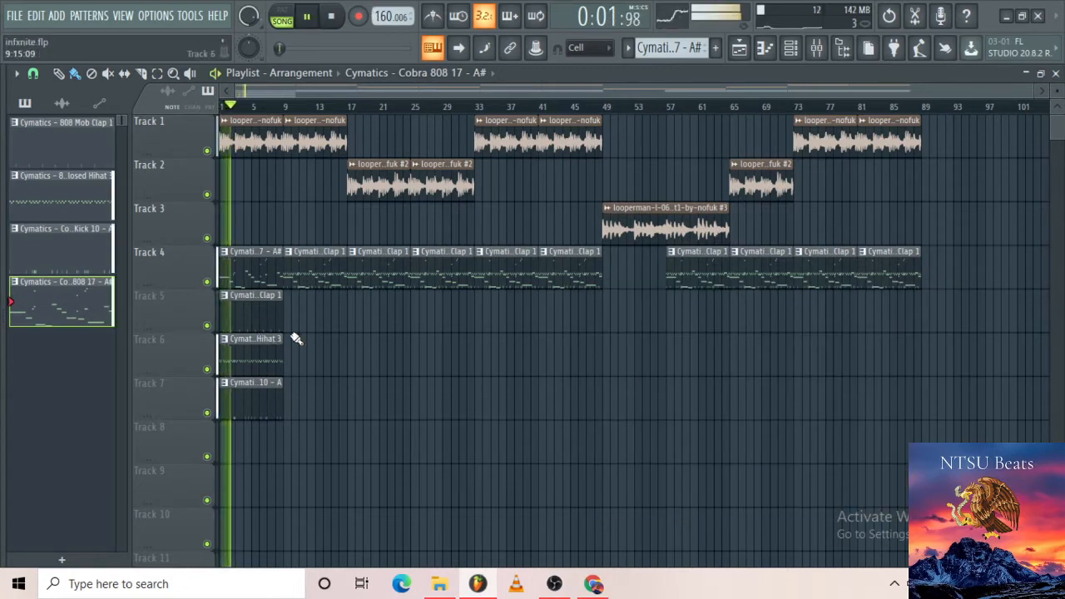
pyautogui.rightClick(325, 283)
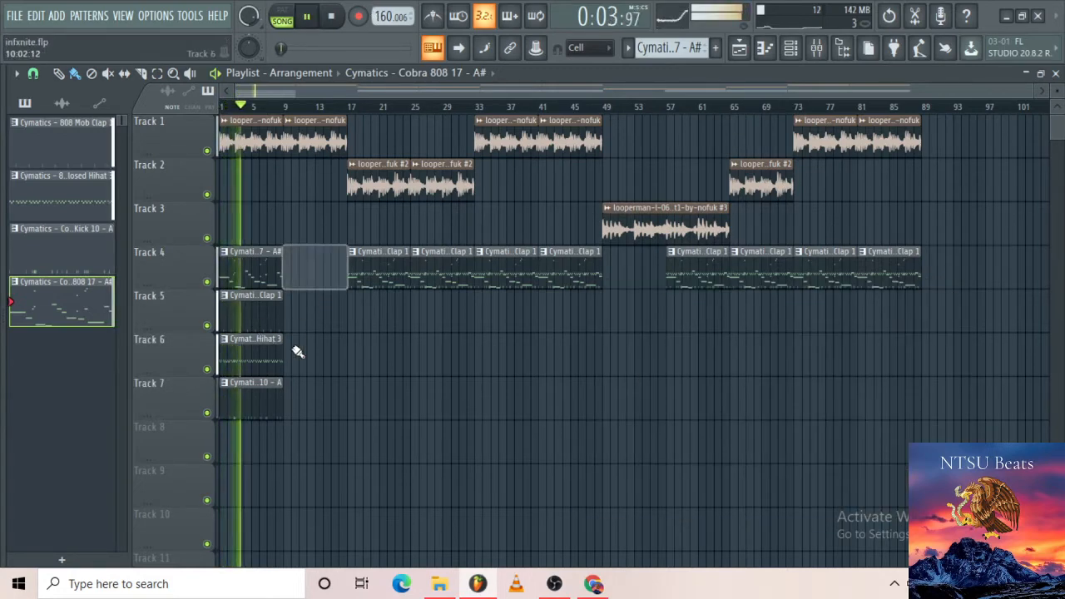
pyautogui.press('space')
pyautogui.moveTo(270, 441); pyautogui.dragTo(325, 276)
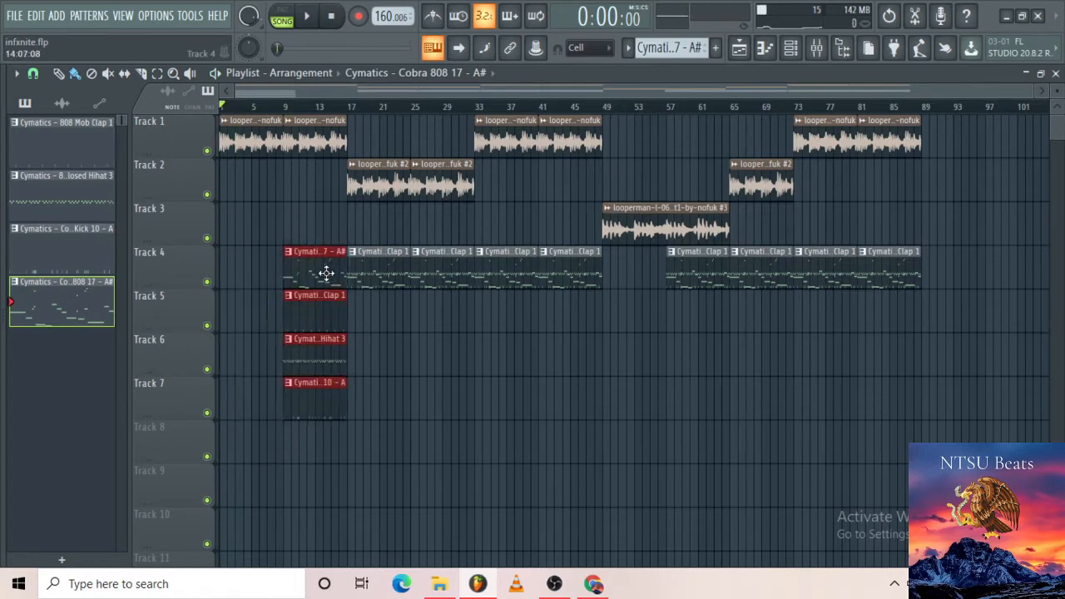
# Start playback and delete the clap, closed hihat and kick clips at bar 9 on Tracks 5 to 7
pyautogui.click(39, 73)
pyautogui.click(47, 109)
pyautogui.press('space')
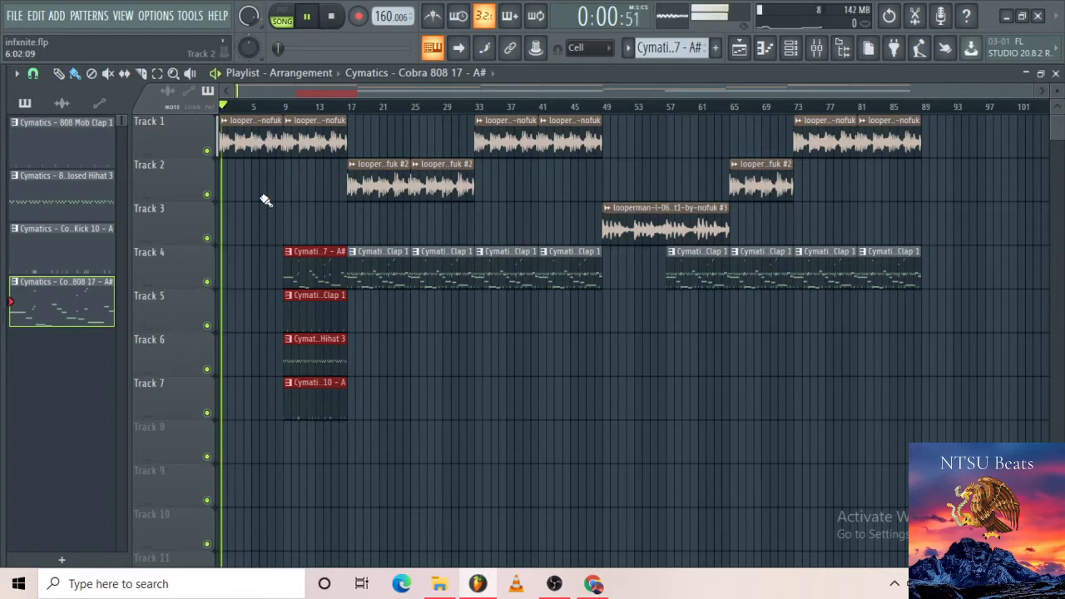
pyautogui.keyDown('ctrl'); pyautogui.scroll(5, 283, 299); pyautogui.keyUp('ctrl')
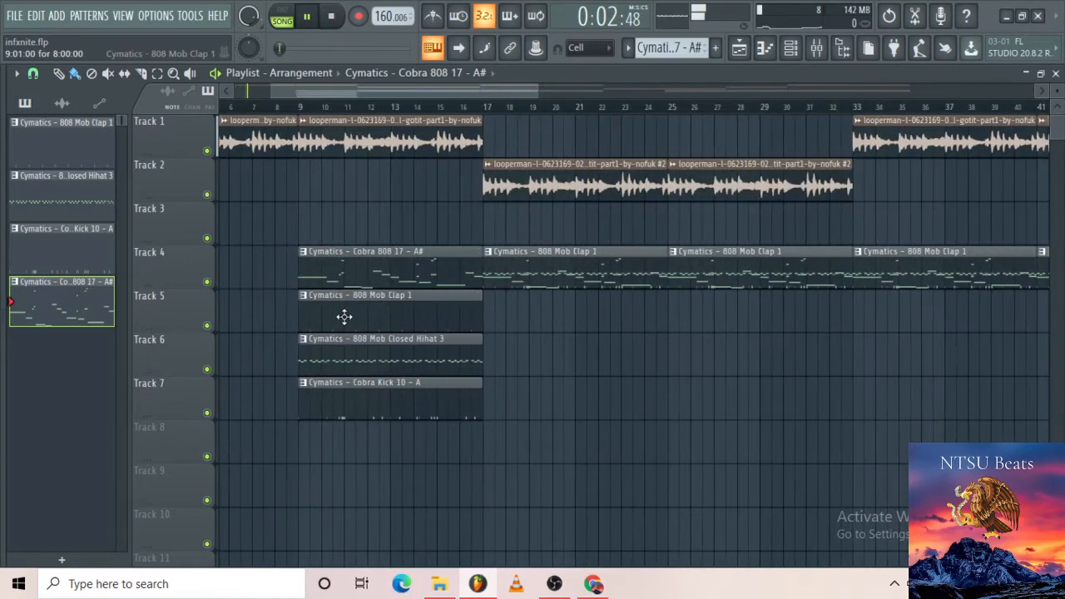
pyautogui.rightClick(344, 315)
pyautogui.rightClick(344, 369)
pyautogui.rightClick(357, 397)
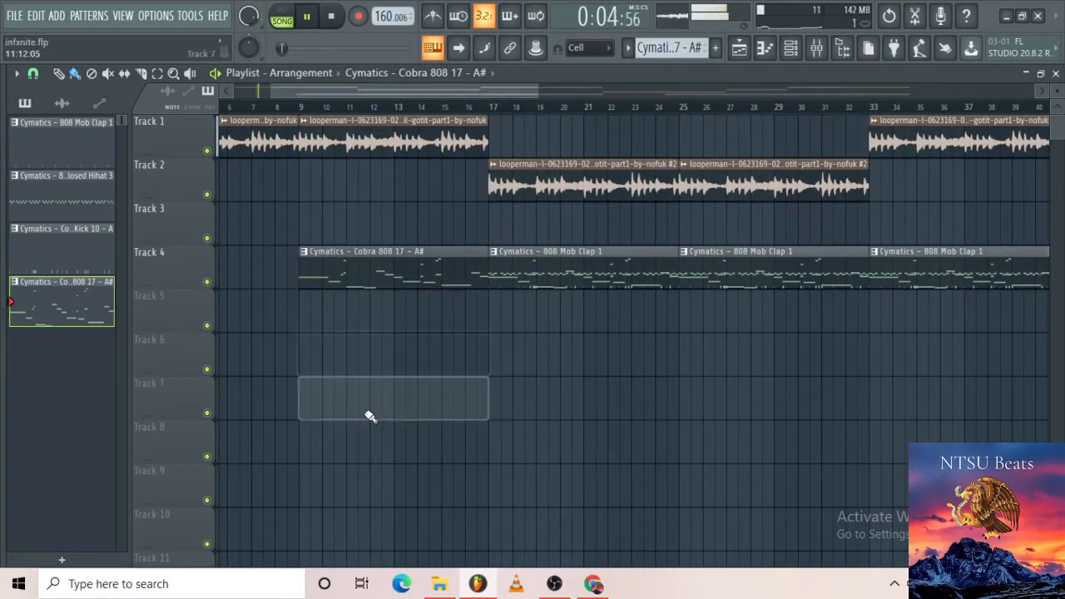
# Trim the end of the second loop clip on Track 1 to leave a short gap before bar 17
pyautogui.keyDown('ctrl'); pyautogui.scroll(5, 485, 185); pyautogui.keyUp('ctrl')
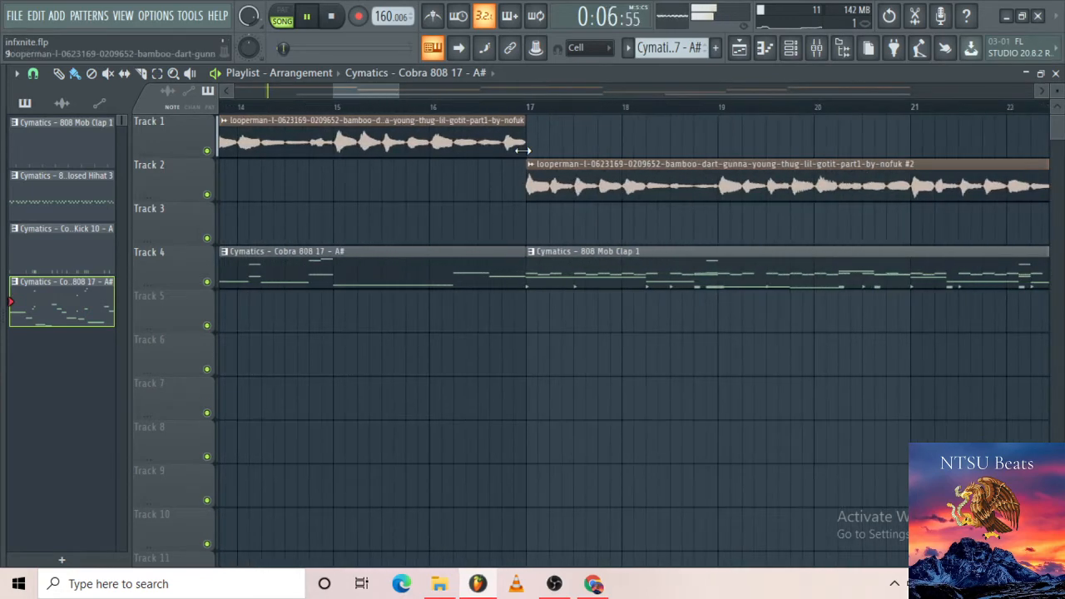
pyautogui.keyDown('ctrl'); pyautogui.scroll(5, 524, 146); pyautogui.keyUp('ctrl')
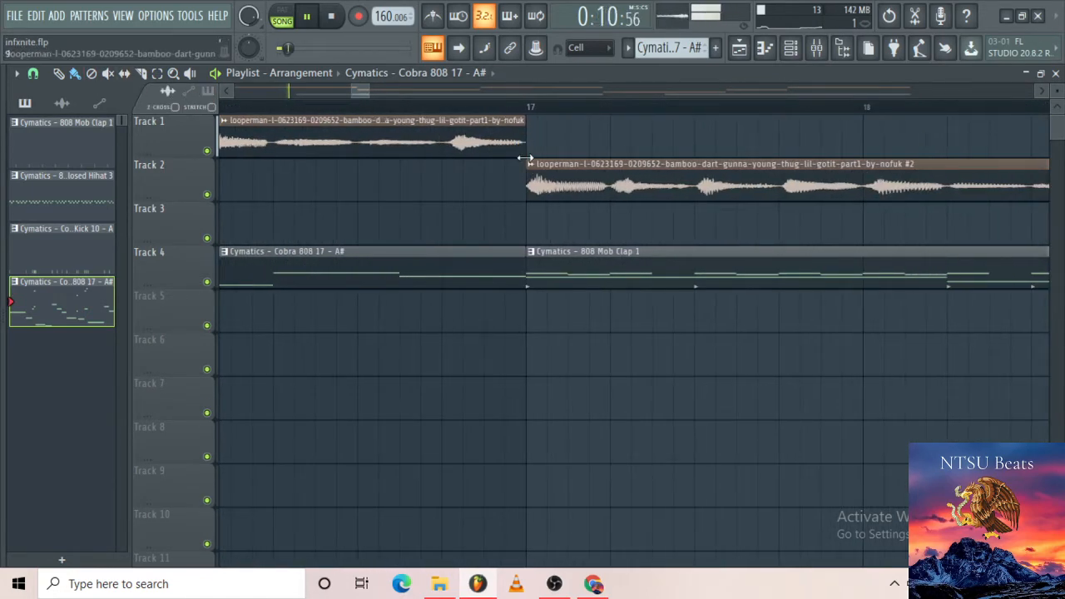
pyautogui.keyDown('ctrl'); pyautogui.scroll(2, 509, 147); pyautogui.keyUp('ctrl')
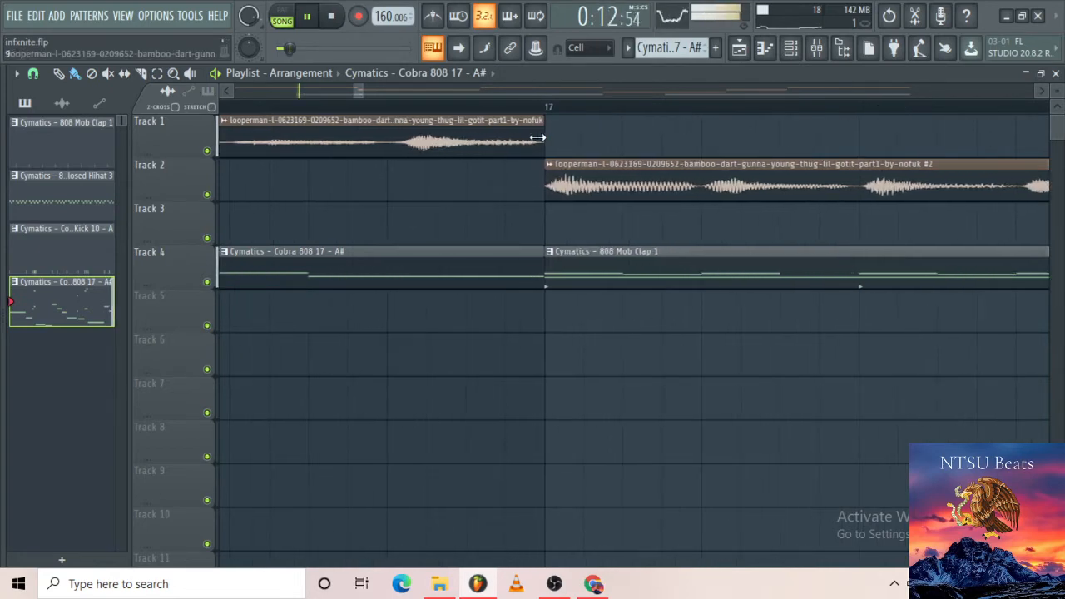
pyautogui.moveTo(539, 137); pyautogui.dragTo(312, 134)
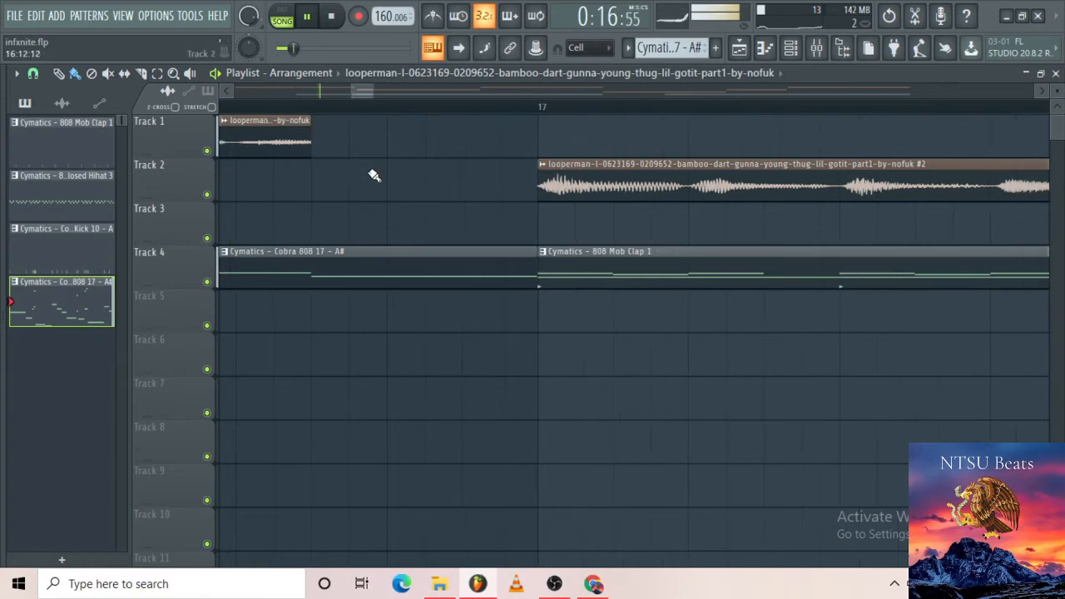
# Separate the stacked patterns at bar 17, moving the clap to Track 5 and closed hihat to Track 6, and delete the kick clip
pyautogui.keyDown('ctrl'); pyautogui.scroll(-3, 377, 178); pyautogui.keyUp('ctrl')
pyautogui.keyDown('ctrl'); pyautogui.scroll(-8, 381, 181); pyautogui.keyUp('ctrl')
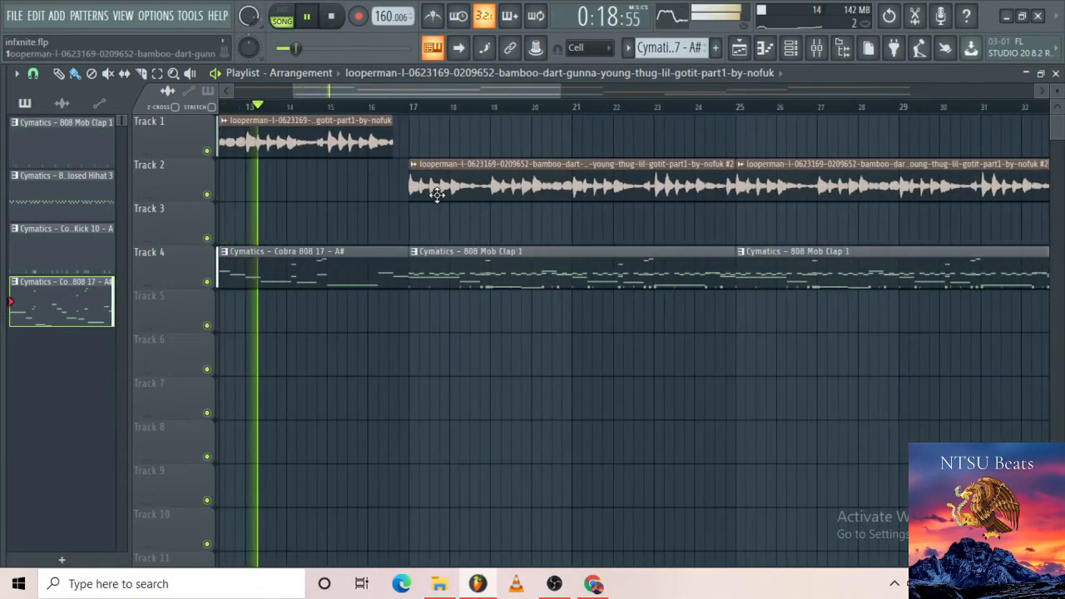
pyautogui.keyDown('ctrl'); pyautogui.scroll(-3, 508, 283); pyautogui.keyUp('ctrl')
pyautogui.moveTo(504, 274); pyautogui.dragTo(501, 314)
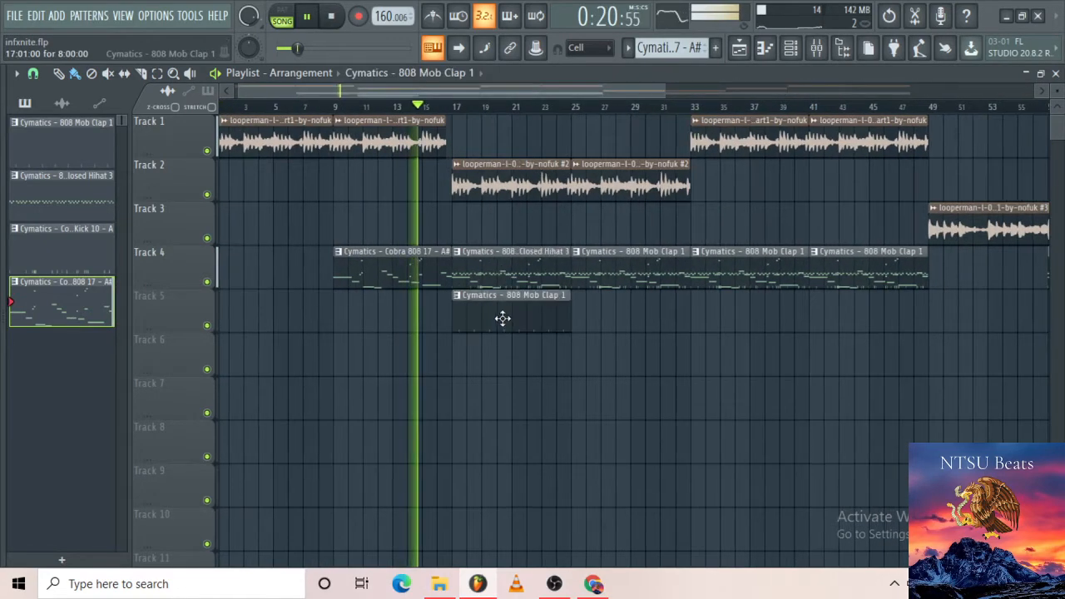
pyautogui.moveTo(505, 274); pyautogui.dragTo(505, 348)
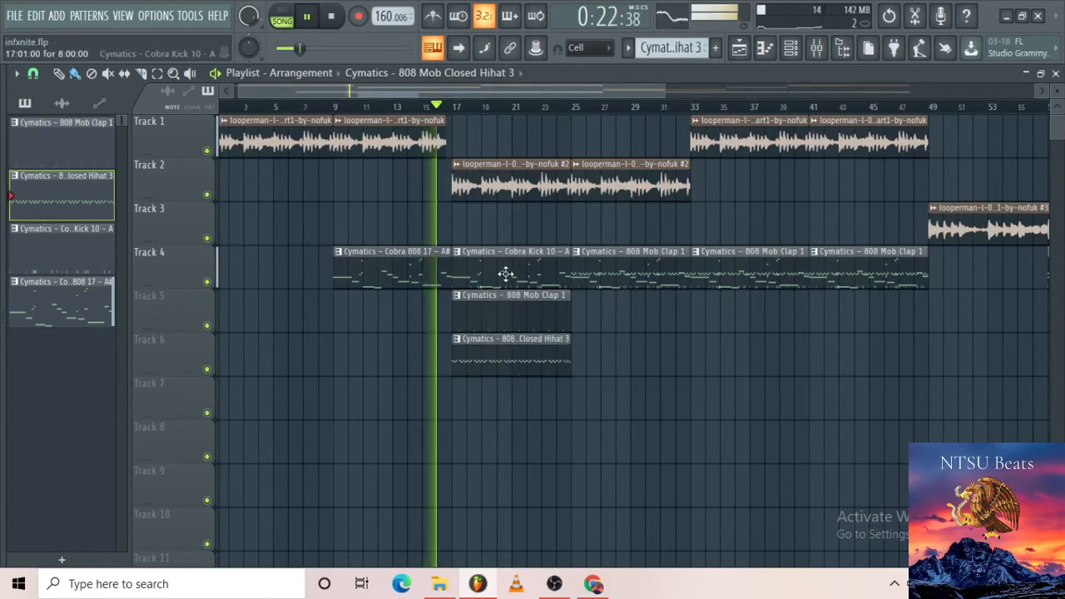
pyautogui.moveTo(506, 273); pyautogui.dragTo(508, 414)
pyautogui.rightClick(511, 396)
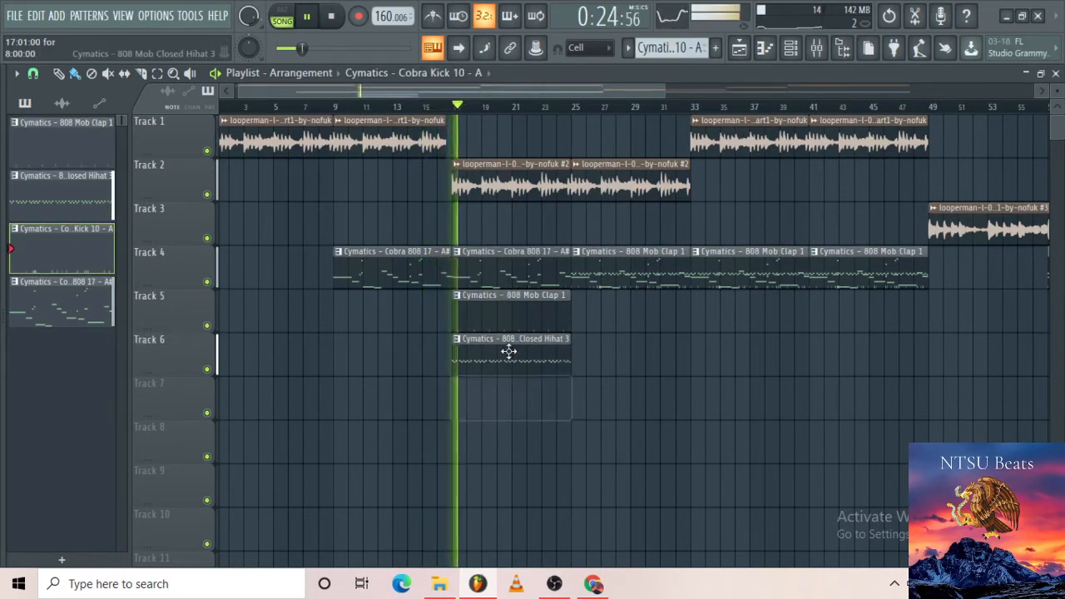
pyautogui.press('space')
# Shift all clips from bar 17 onward to start at bar 34, and copy a pair of loop clips onto Track 1 at bar 17
pyautogui.keyDown('ctrl'); pyautogui.scroll(-3, 507, 308); pyautogui.keyUp('ctrl')
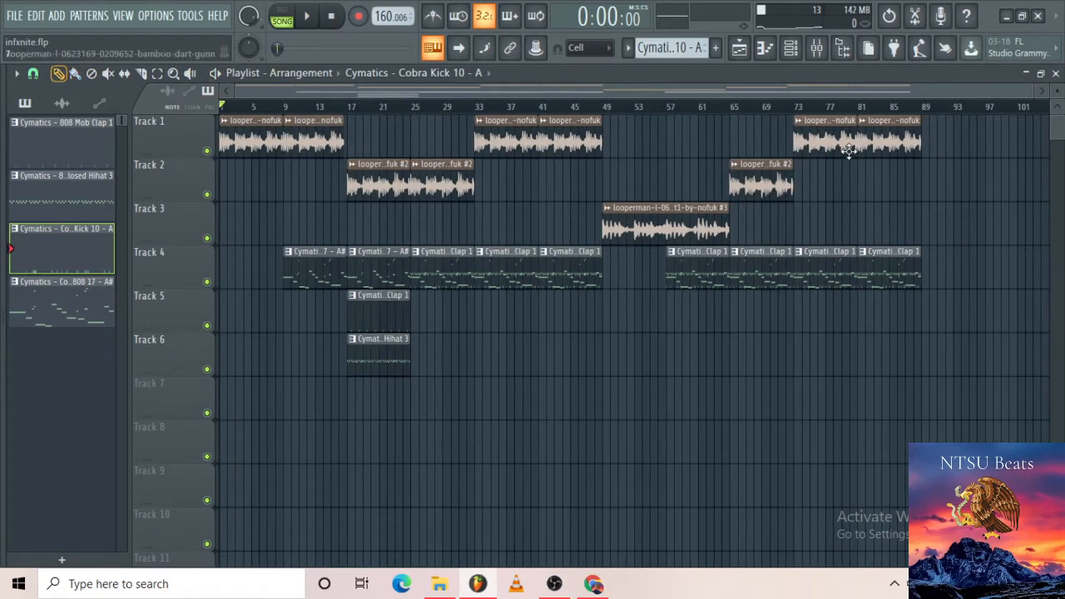
pyautogui.keyDown('ctrl'); pyautogui.moveTo(948, 124); pyautogui.dragTo(385, 356); pyautogui.keyUp('ctrl')
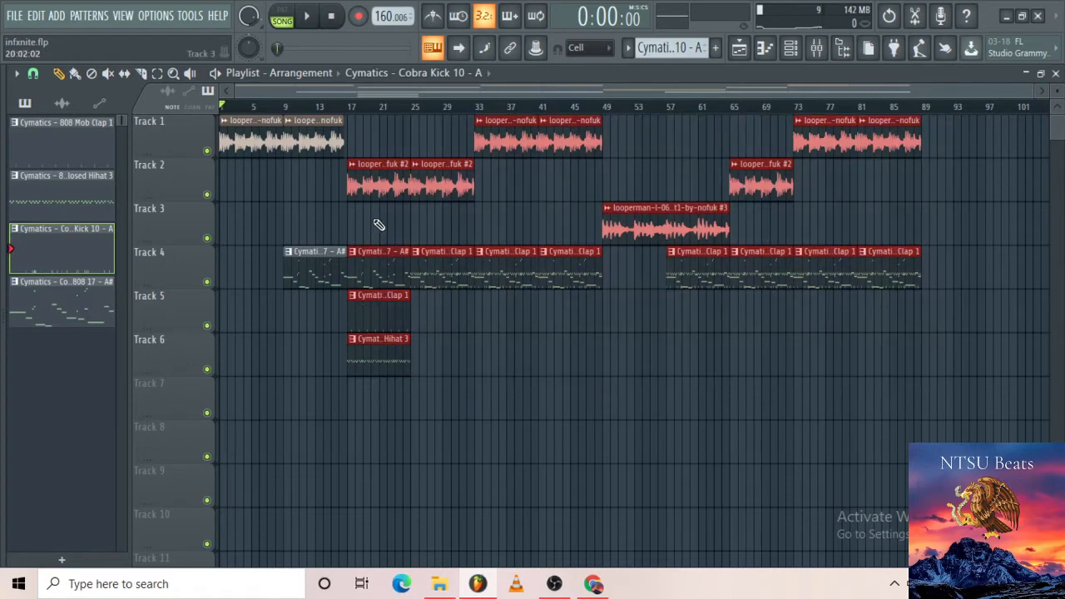
pyautogui.moveTo(373, 182); pyautogui.dragTo(510, 183)
pyautogui.keyDown('ctrl'); pyautogui.moveTo(782, 150); pyautogui.dragTo(358, 143); pyautogui.keyUp('ctrl')
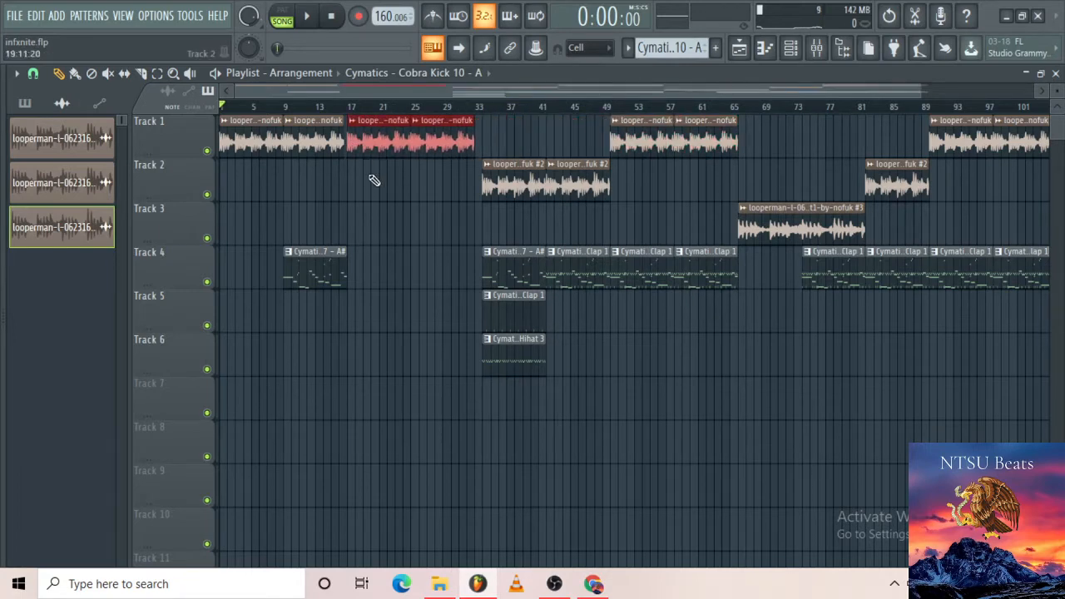
pyautogui.click(374, 178)
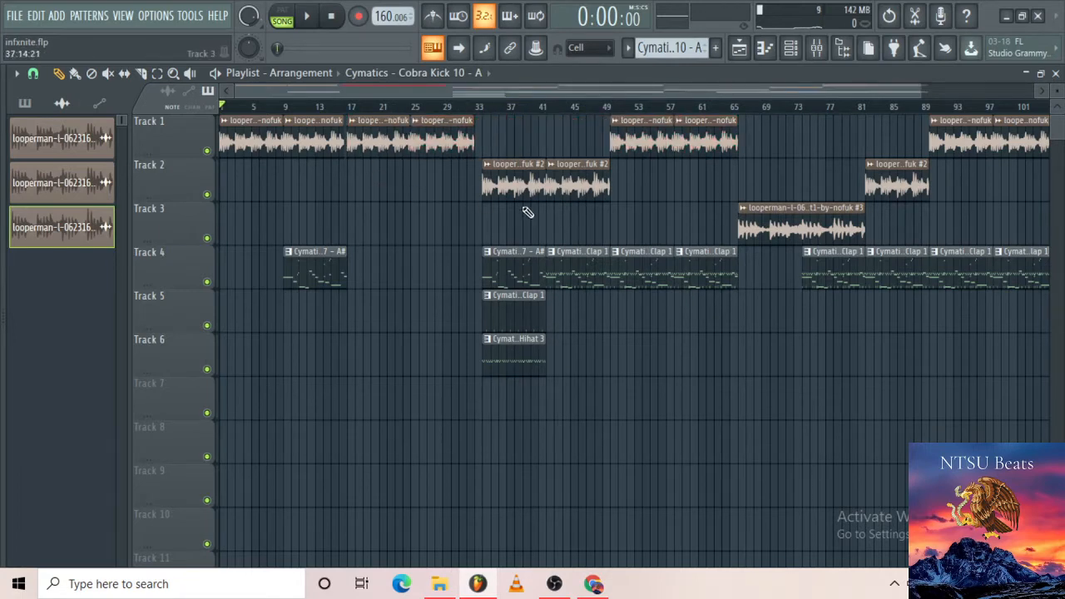
# Place the Cobra 808, Mob Clap and Closed Hihat patterns at bar 17 on Tracks 4, 5 and 6
pyautogui.click(328, 274)
pyautogui.click(384, 268)
pyautogui.moveTo(390, 265); pyautogui.dragTo(365, 265)
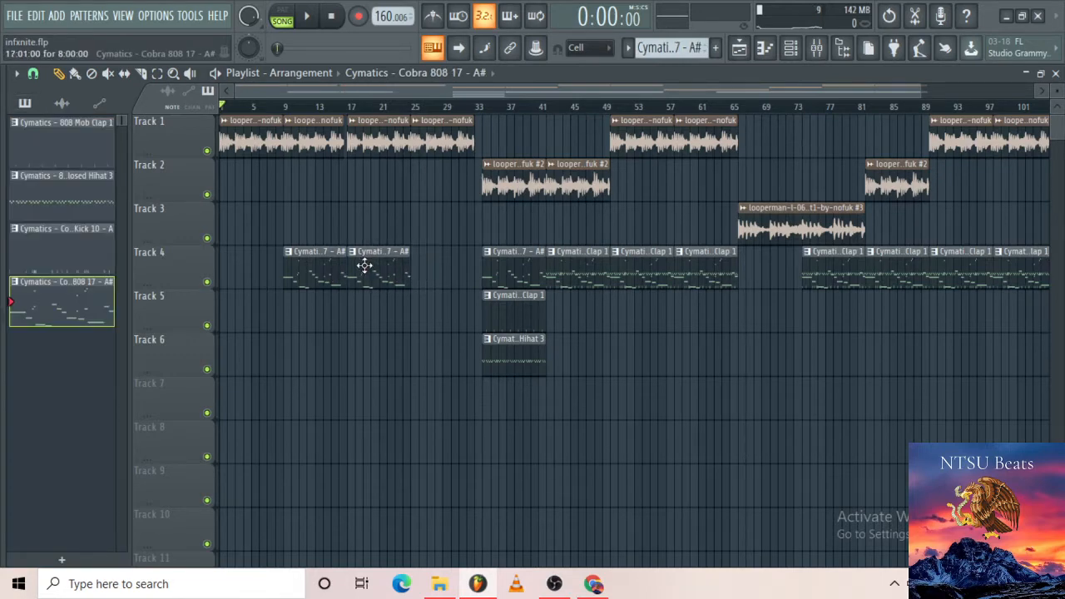
pyautogui.click(515, 326)
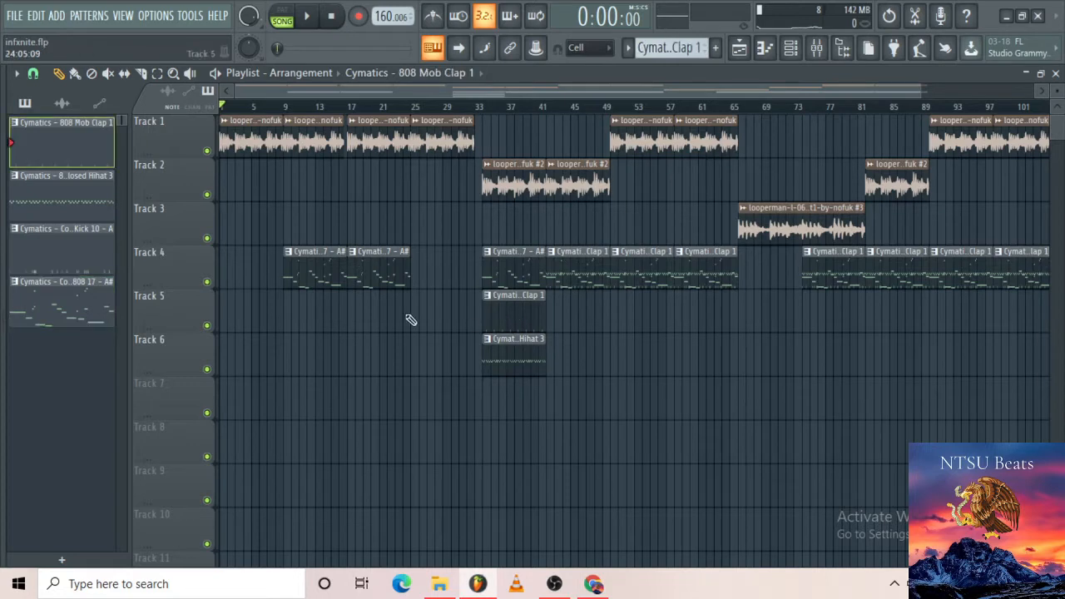
pyautogui.click(354, 306)
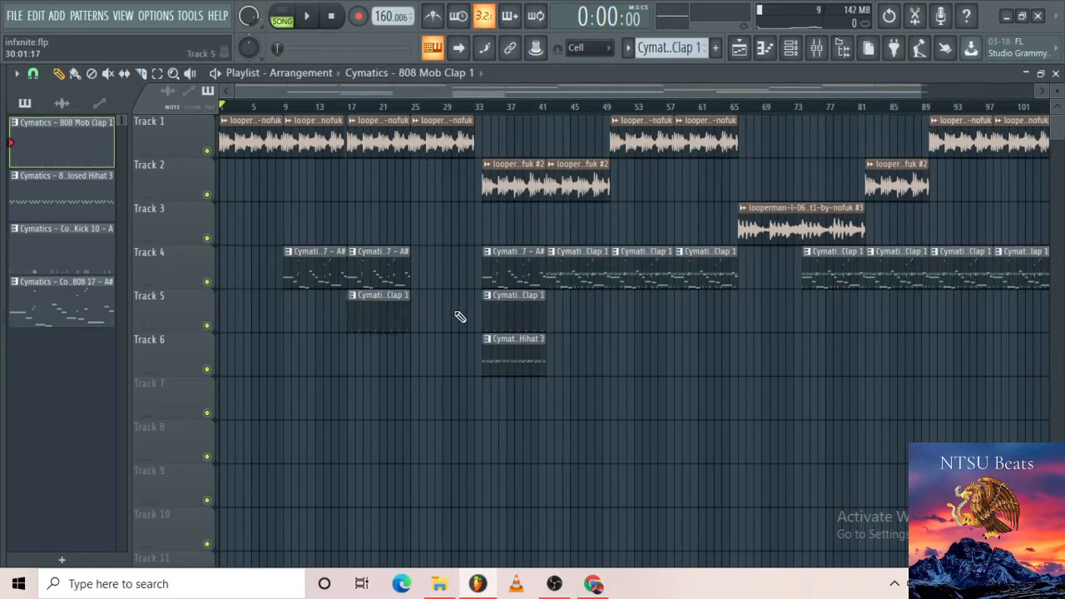
pyautogui.click(524, 354)
pyautogui.click(353, 355)
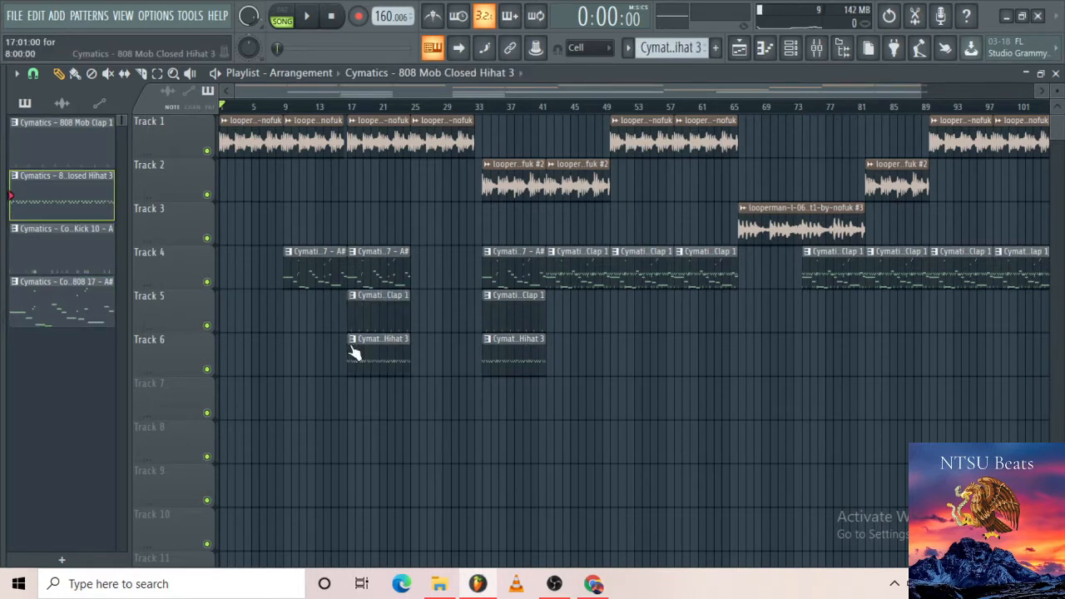
# Play from about bar 14 and add a Cobra 808 pattern on Track 4 at bar 25, extended to 9 bars
pyautogui.click(322, 109)
pyautogui.press('space')
pyautogui.scroll(3, 360, 312)
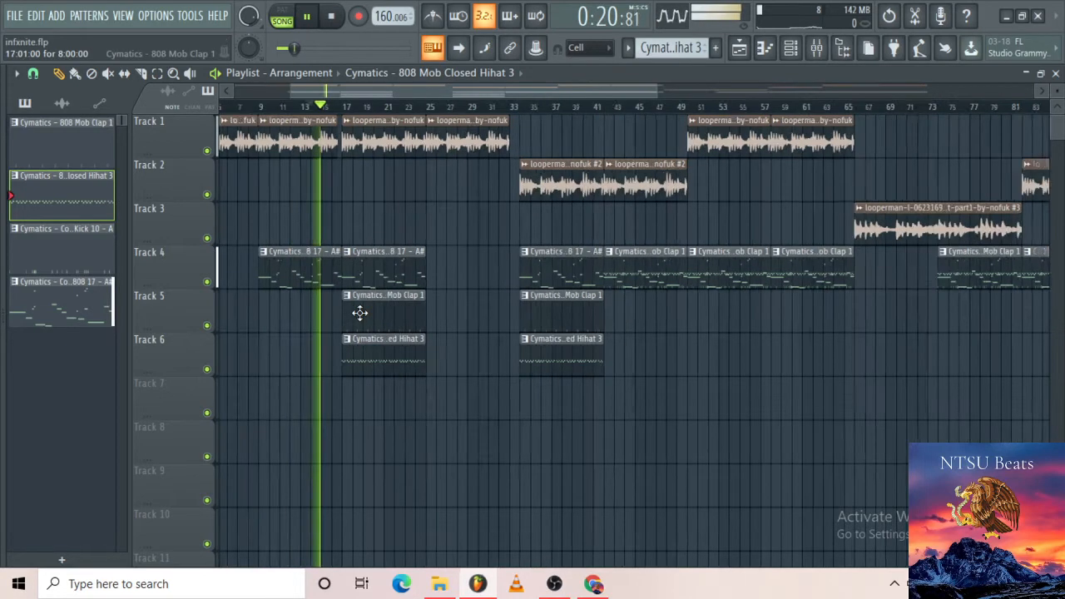
pyautogui.scroll(2, 360, 312)
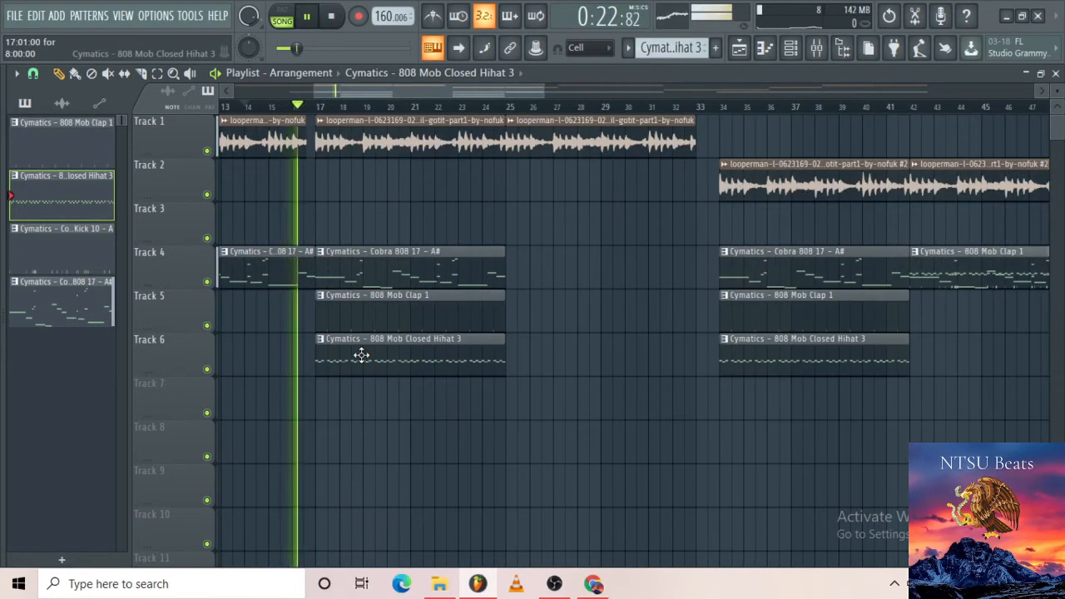
pyautogui.click(413, 267)
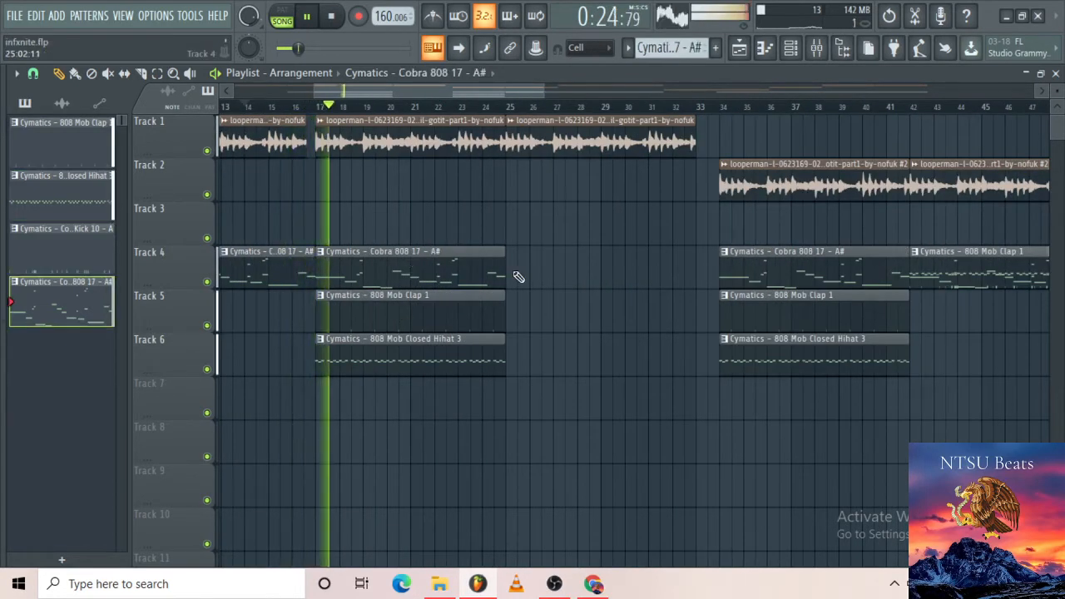
pyautogui.click(509, 270)
pyautogui.moveTo(550, 269); pyautogui.dragTo(585, 268)
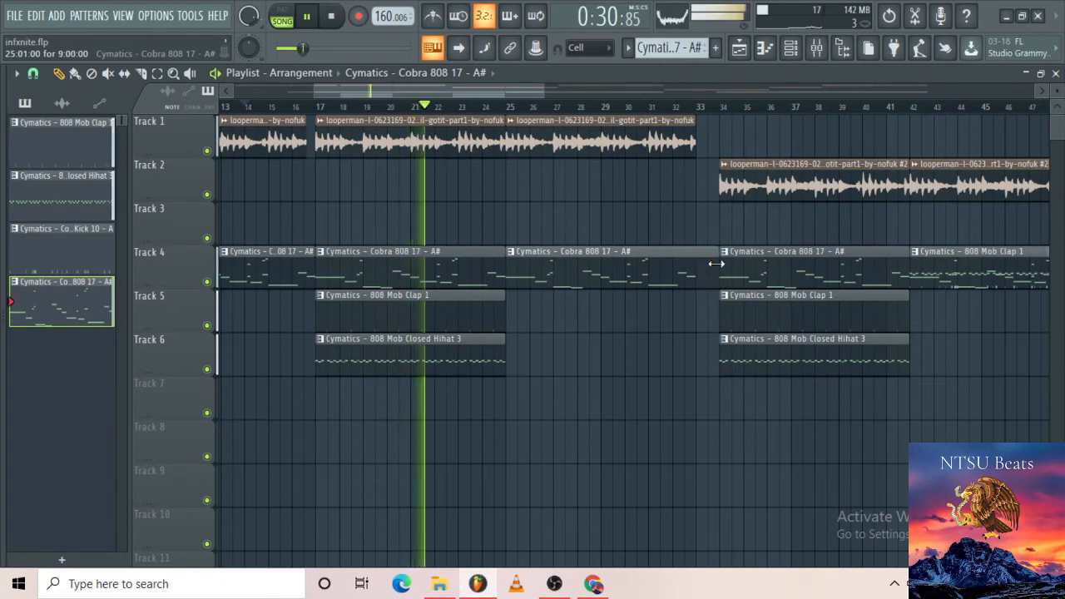
pyautogui.keyDown('ctrl'); pyautogui.scroll(-5, 773, 313); pyautogui.keyUp('ctrl')
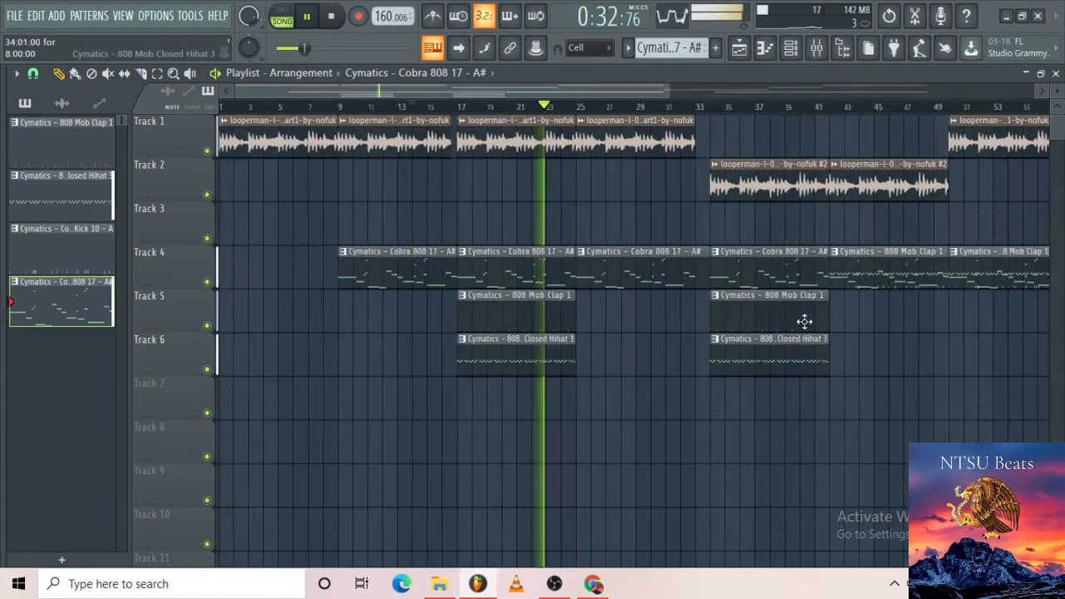
pyautogui.press('space')
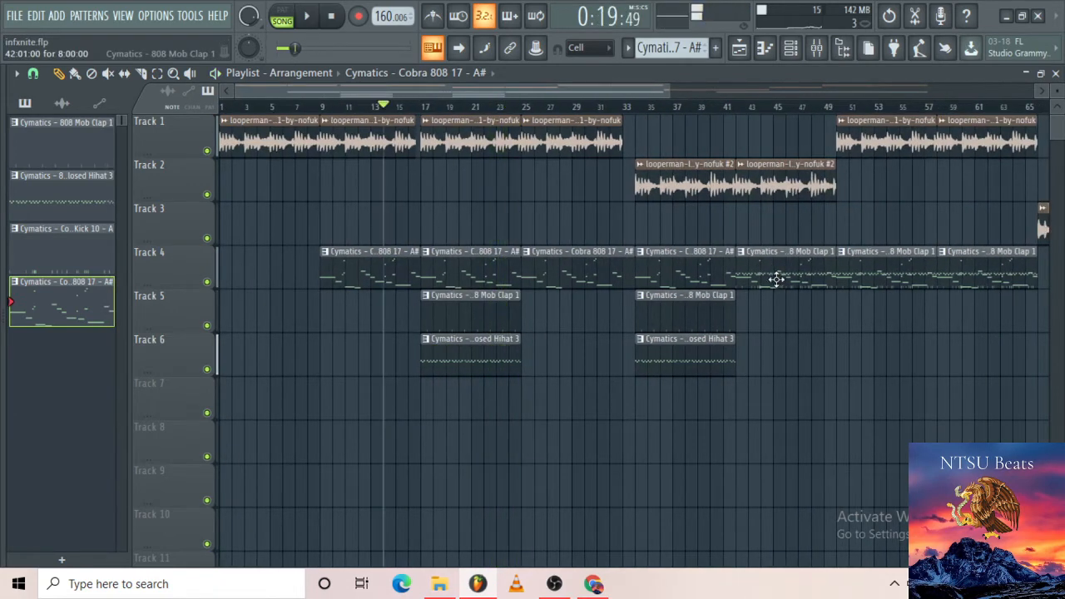
# Separate the stacked patterns at bar 42, moving the clap to Track 7, and the kick and closed hihat to Tracks 7 and 8 at bar 25
pyautogui.moveTo(773, 270); pyautogui.dragTo(773, 415)
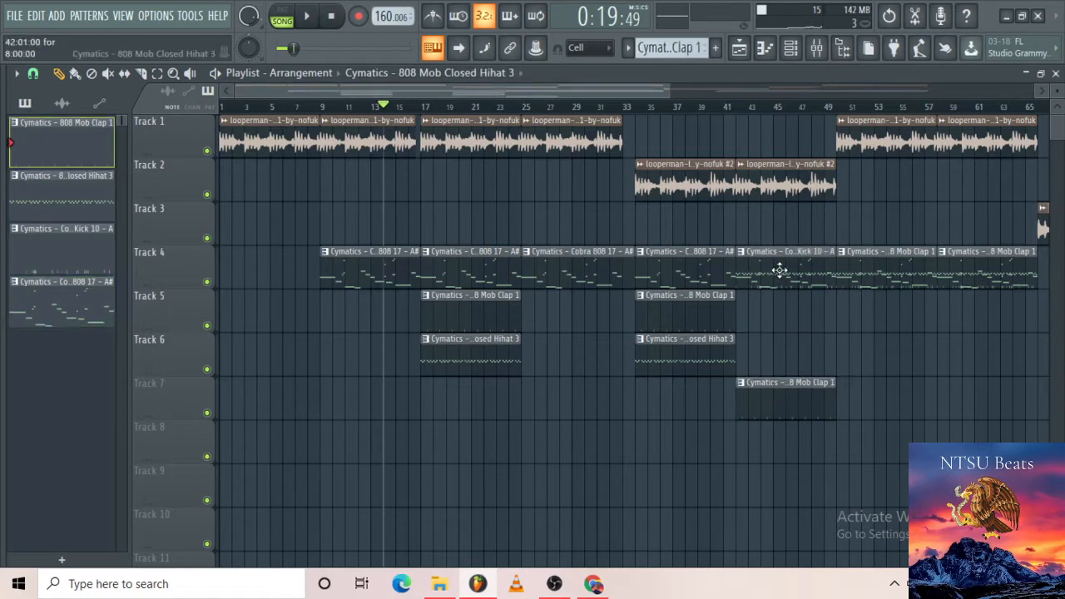
pyautogui.moveTo(777, 268); pyautogui.dragTo(782, 463)
pyautogui.moveTo(768, 280); pyautogui.dragTo(558, 416)
pyautogui.moveTo(773, 450); pyautogui.dragTo(563, 449)
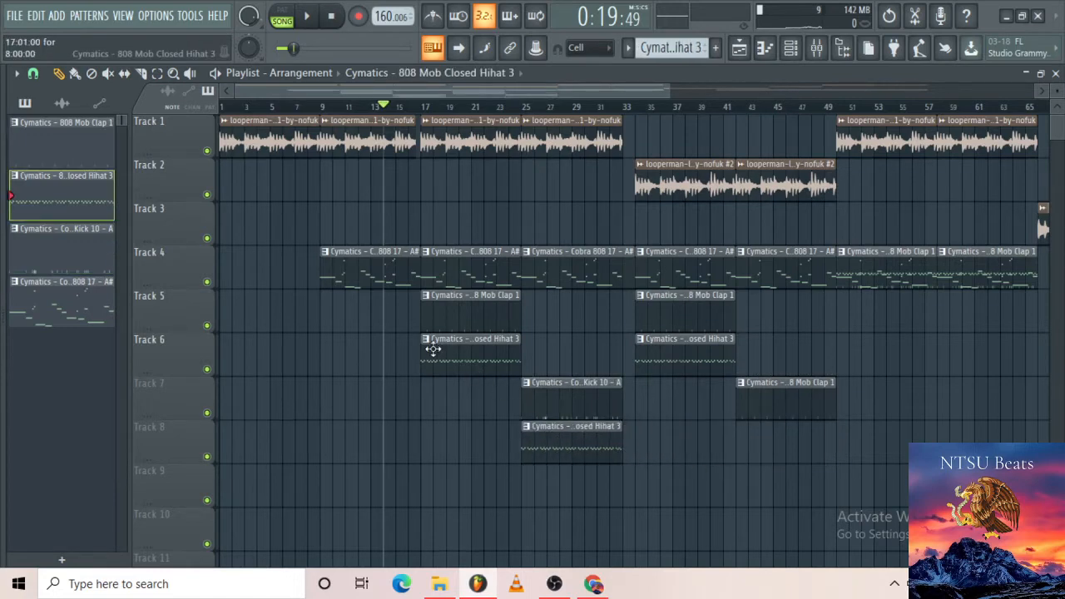
# Trim the Closed Hihat clip at bar 17 on Track 6 to start at bar 21, and during playback place a Mob Clap on Track 5 at bar 25
pyautogui.moveTo(426, 351); pyautogui.dragTo(472, 349)
pyautogui.press('space')
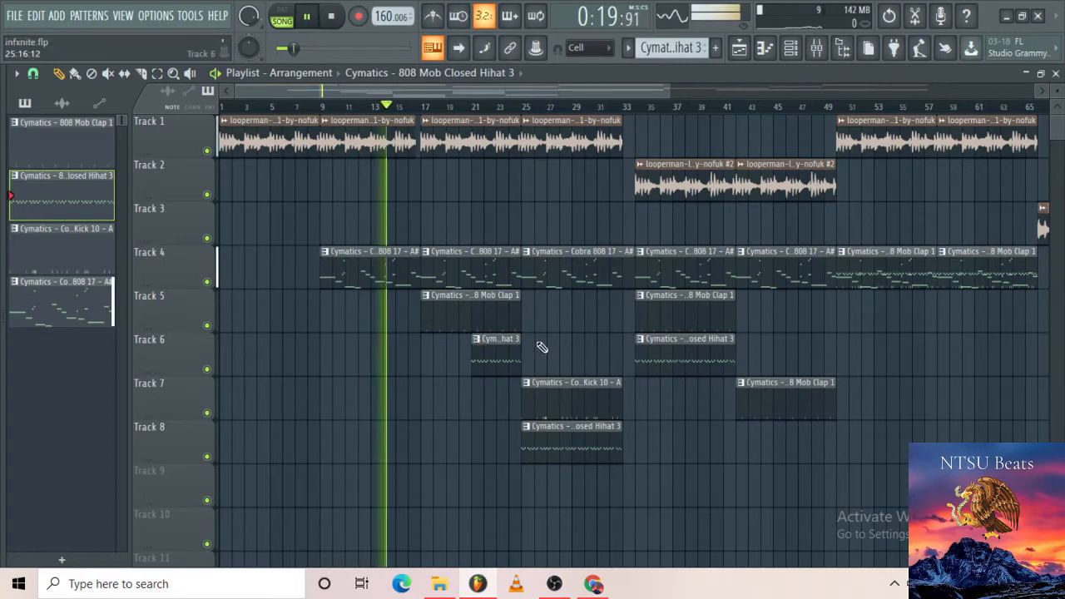
pyautogui.keyDown('ctrl'); pyautogui.scroll(-2, 649, 358); pyautogui.keyUp('ctrl')
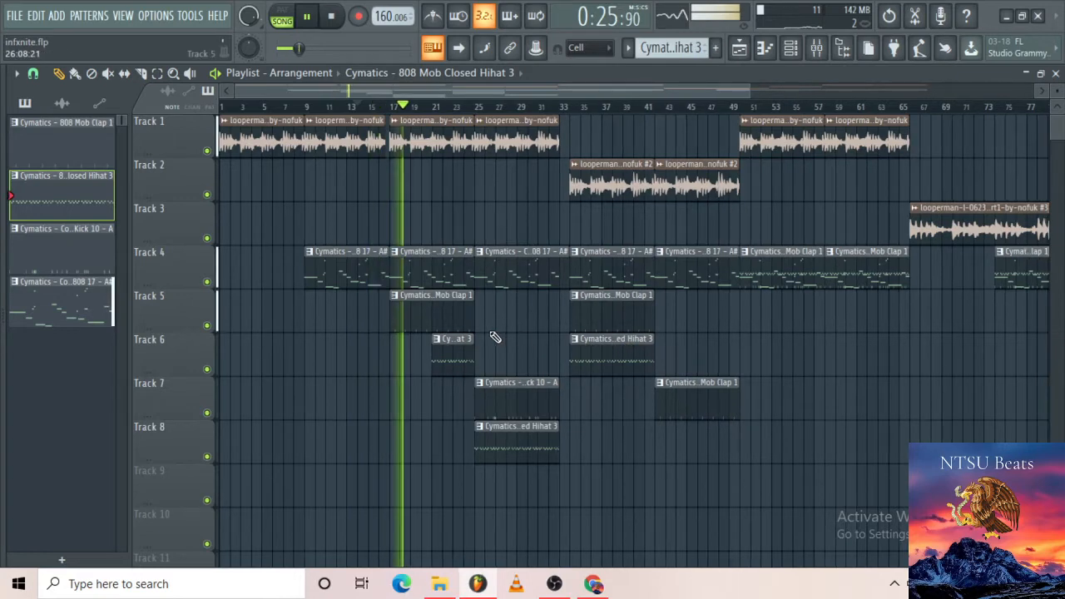
pyautogui.click(471, 312)
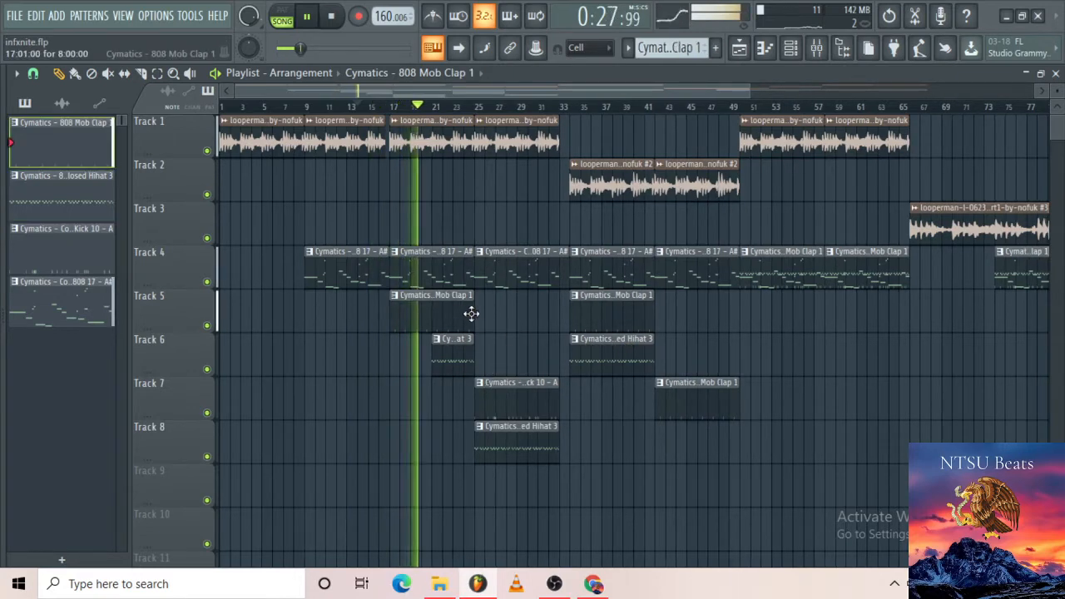
pyautogui.click(488, 309)
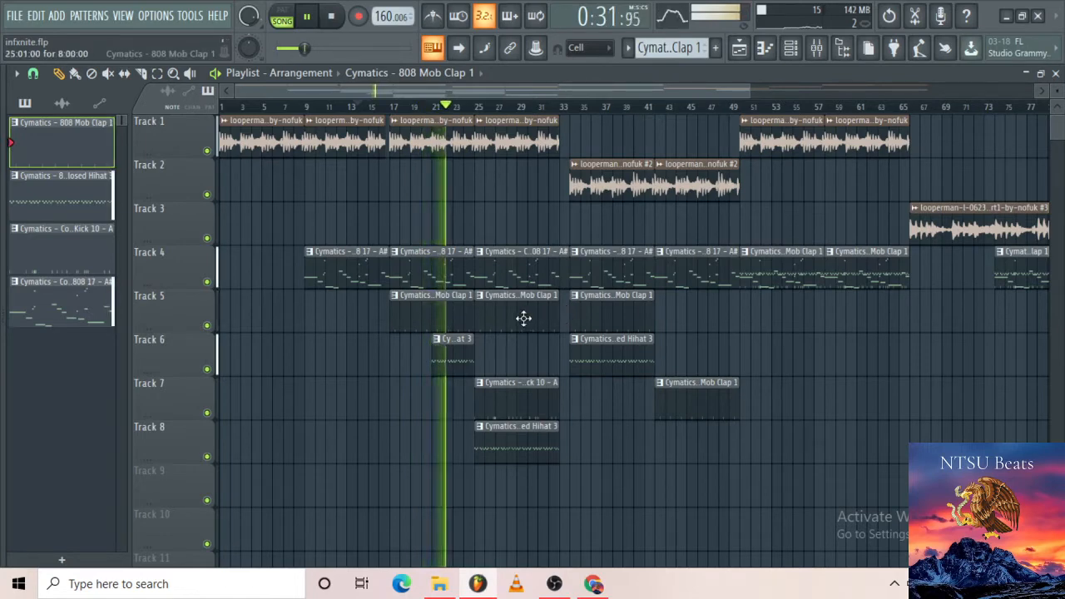
pyautogui.moveTo(557, 316); pyautogui.dragTo(661, 403)
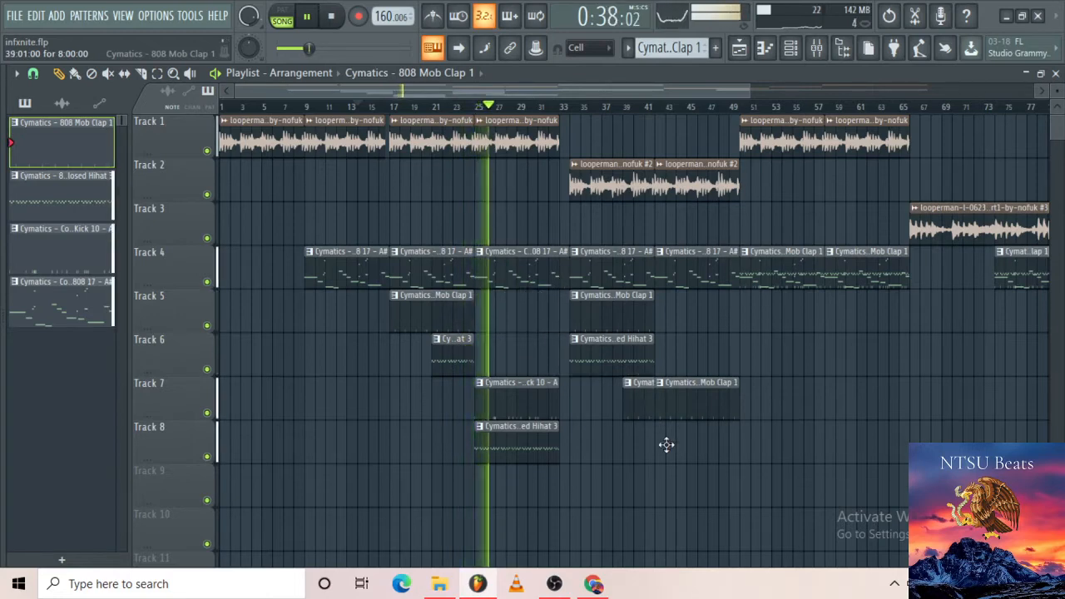
pyautogui.moveTo(667, 444); pyautogui.dragTo(672, 468)
pyautogui.press('space')
pyautogui.rightClick(673, 450)
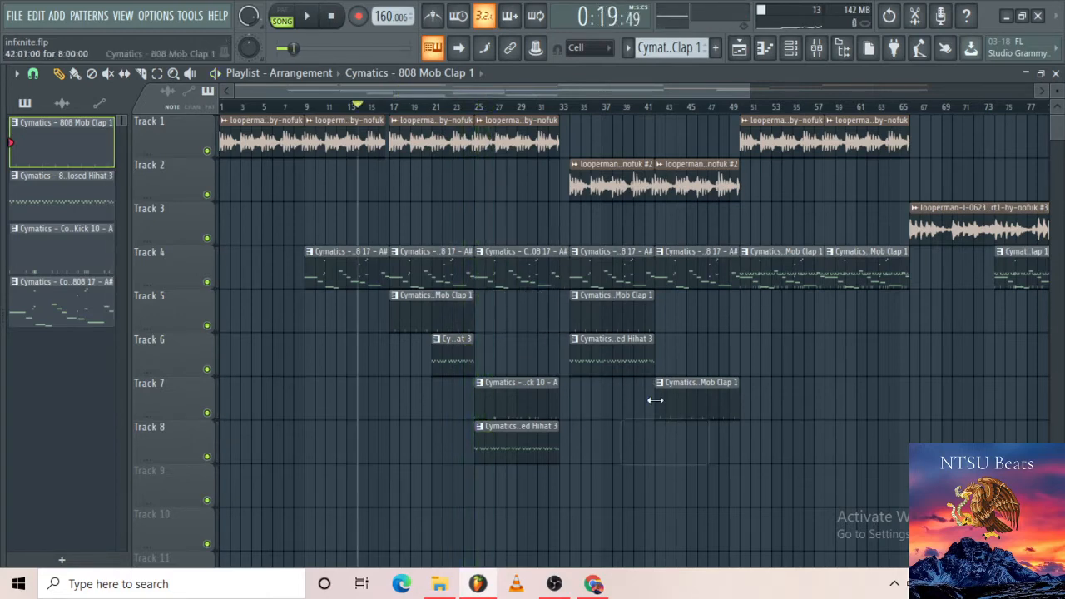
pyautogui.click(492, 312)
pyautogui.moveTo(506, 315); pyautogui.dragTo(501, 317)
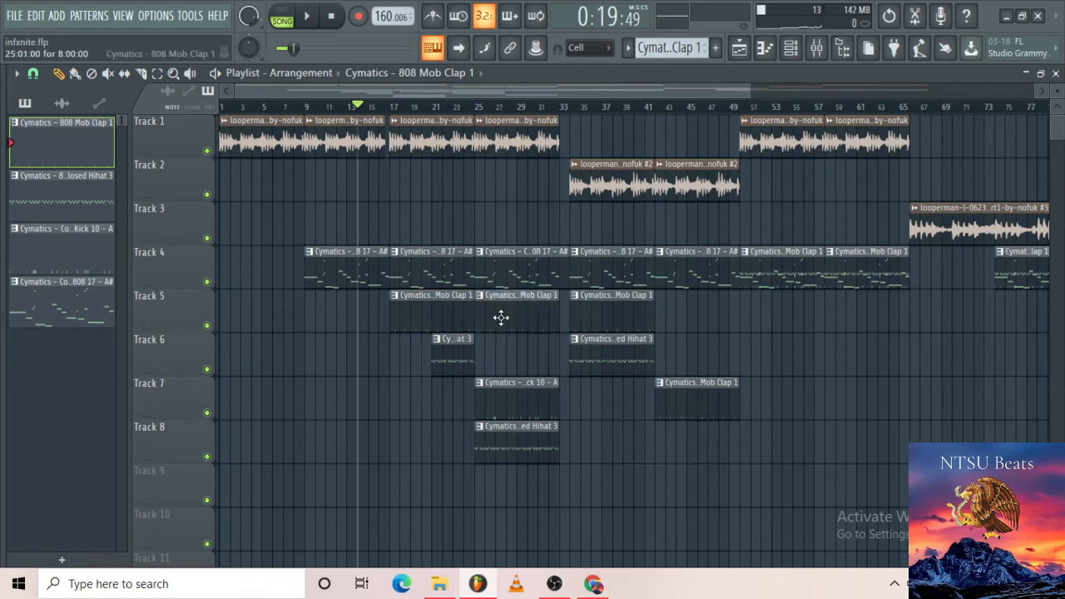
# Select all clips from bar 34 onward and shift them one bar earlier to start at bar 33, with playback running
pyautogui.scroll(1, 617, 301)
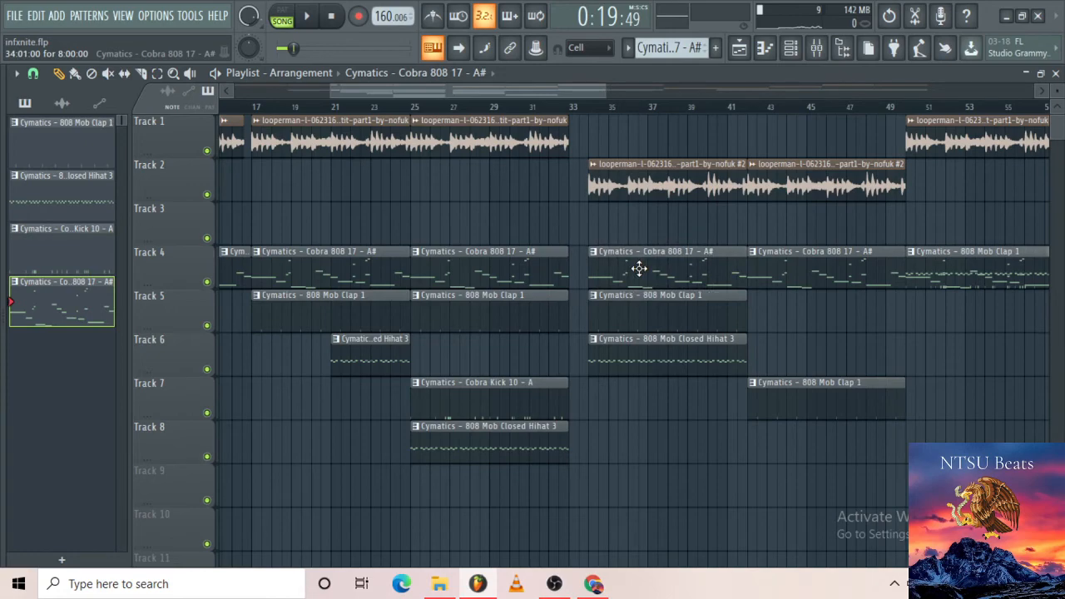
pyautogui.scroll(-4, 638, 268)
pyautogui.moveTo(980, 137); pyautogui.dragTo(442, 376)
pyautogui.scroll(6, 442, 376)
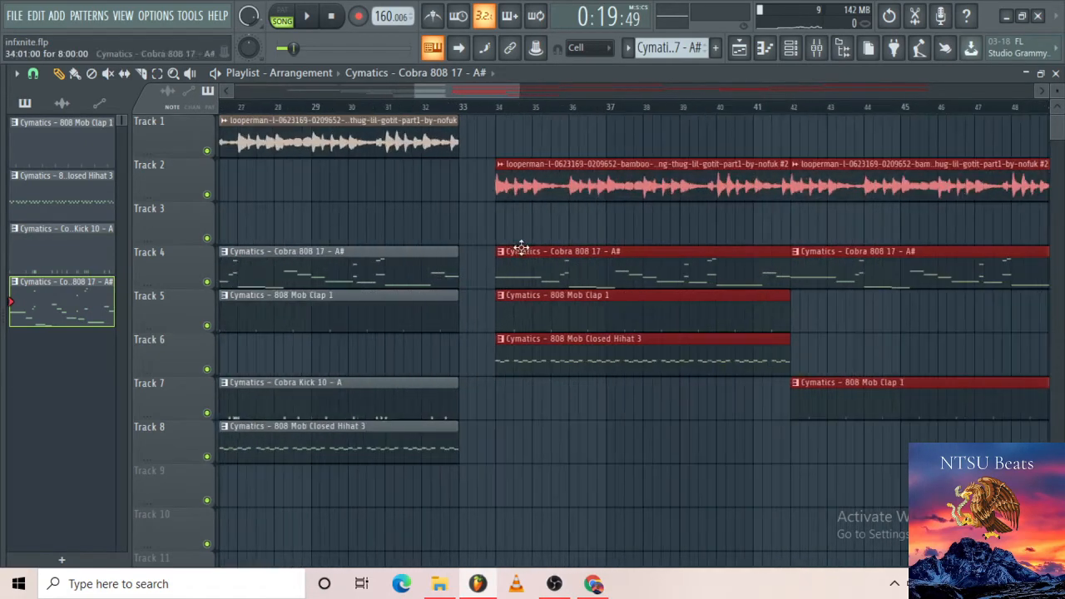
pyautogui.press('space')
pyautogui.moveTo(551, 196); pyautogui.dragTo(510, 186)
pyautogui.click(546, 238)
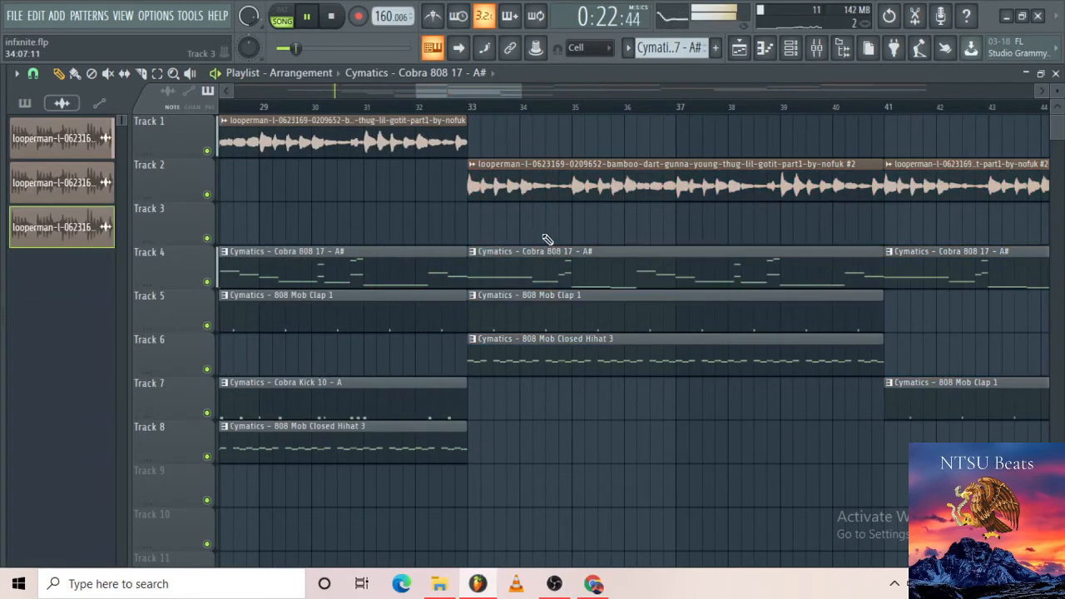
pyautogui.scroll(-1, 605, 321)
pyautogui.scroll(-2, 604, 321)
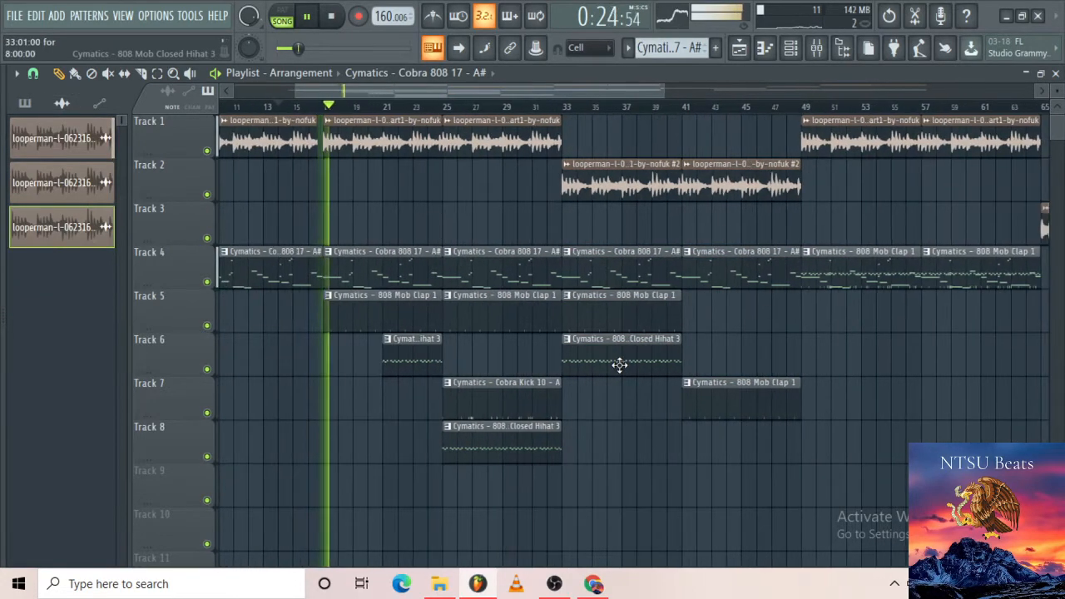
pyautogui.click(489, 452)
pyautogui.click(472, 346)
pyautogui.moveTo(501, 354); pyautogui.dragTo(478, 355)
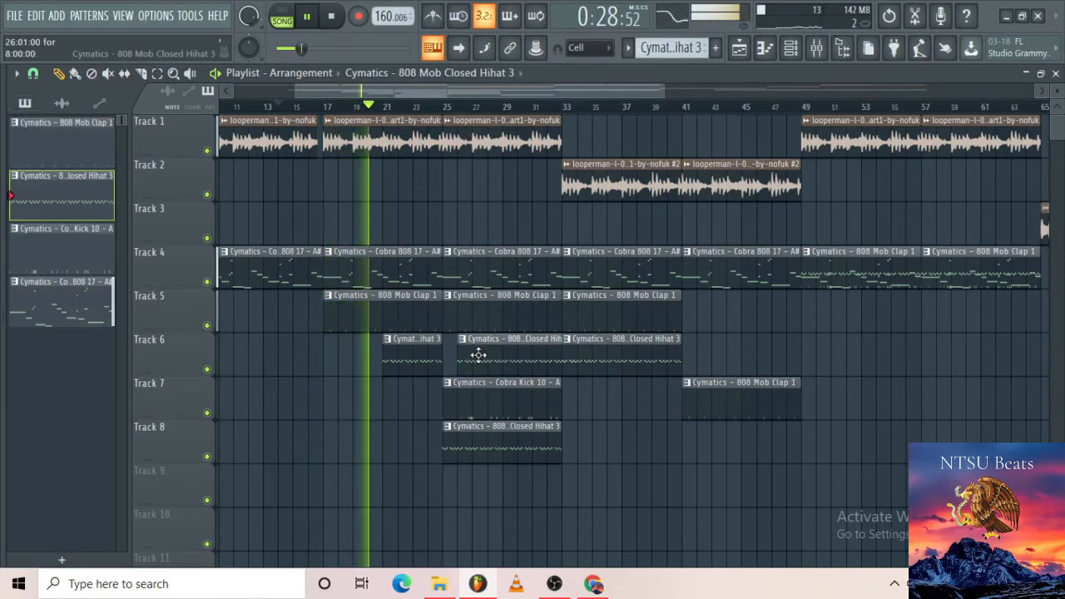
pyautogui.rightClick(486, 356)
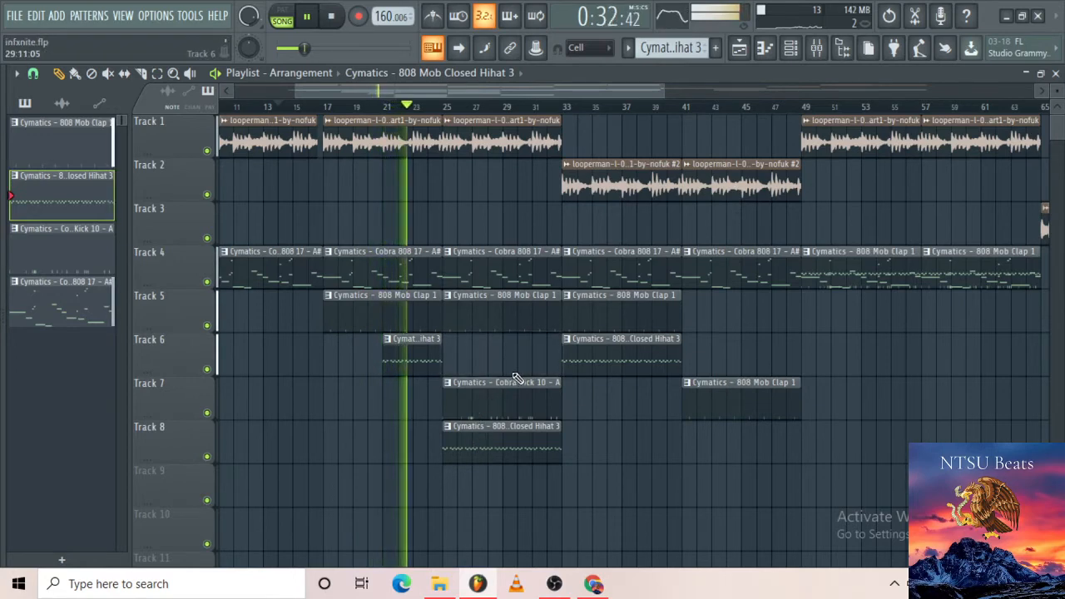
# Delete the Mob Clap on Track 7 and Cobra 808 on Track 4 at bar 41, plus the Closed Hihat on Track 6 at bar 33
pyautogui.moveTo(719, 393); pyautogui.dragTo(652, 399)
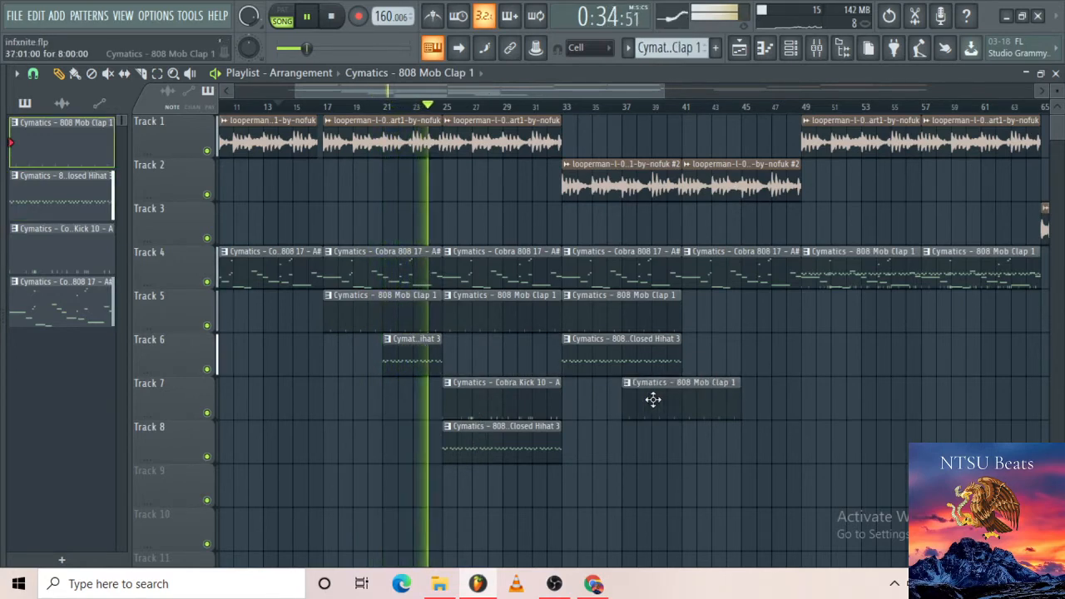
pyautogui.rightClick(650, 388)
pyautogui.moveTo(637, 276)
pyautogui.mouseDown()
pyautogui.moveTo(621, 390)
pyautogui.moveTo(621, 269)
pyautogui.mouseUp()
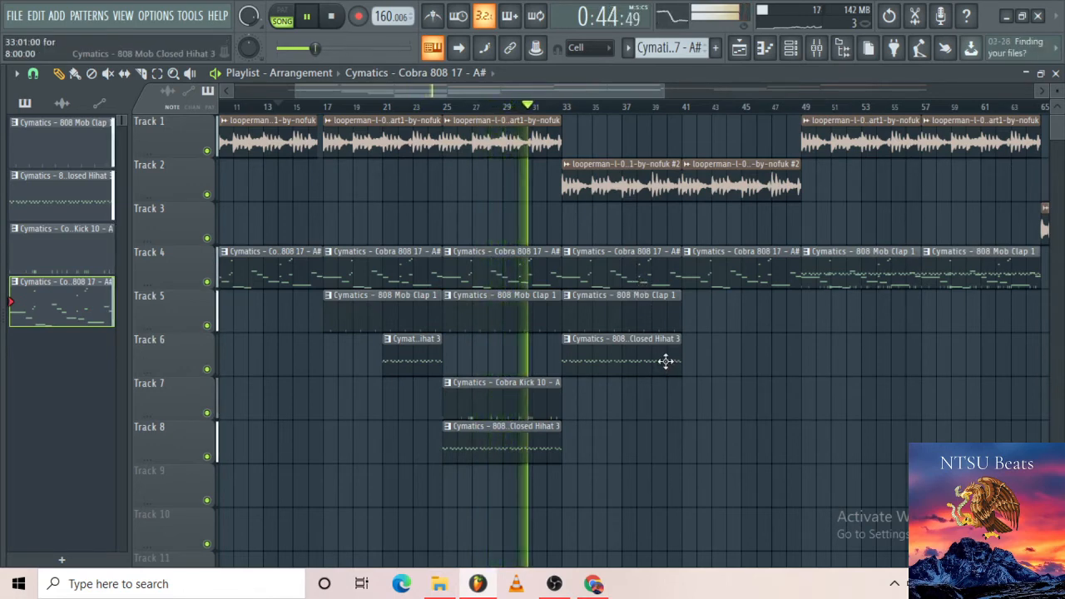
pyautogui.rightClick(730, 273)
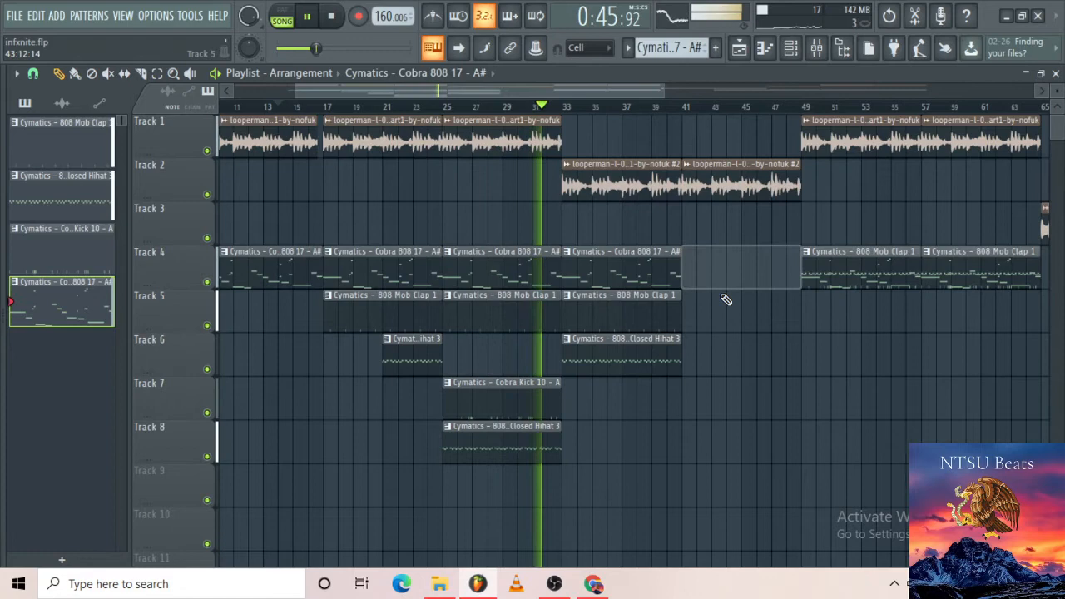
pyautogui.rightClick(644, 359)
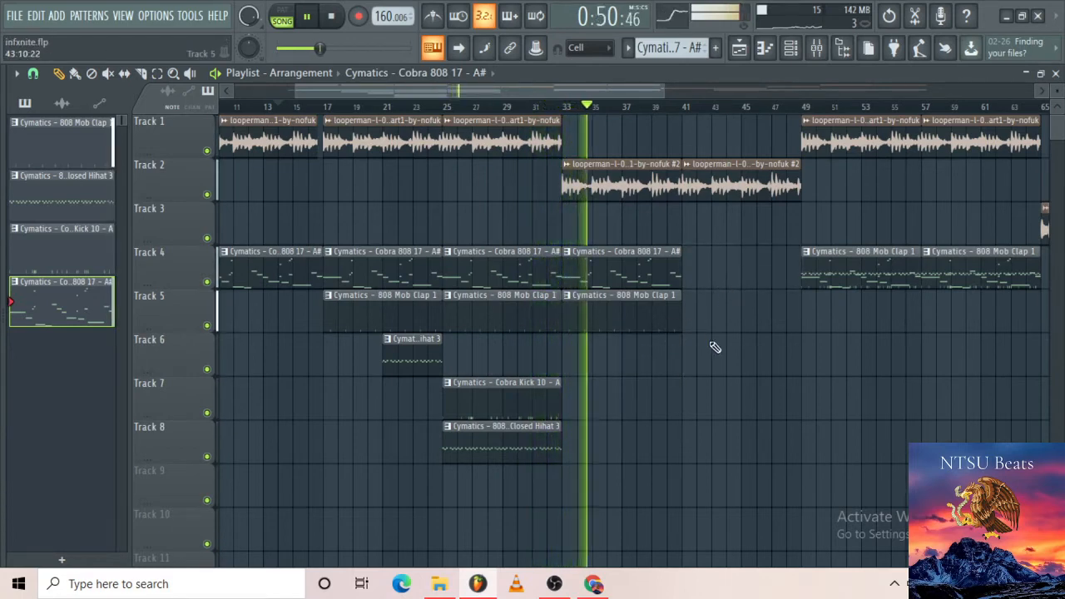
# Place Cobra Kick, Cobra 808 and Mob Clap patterns at bar 41 on Tracks 7, 4 and 5
pyautogui.click(506, 411)
pyautogui.click(686, 407)
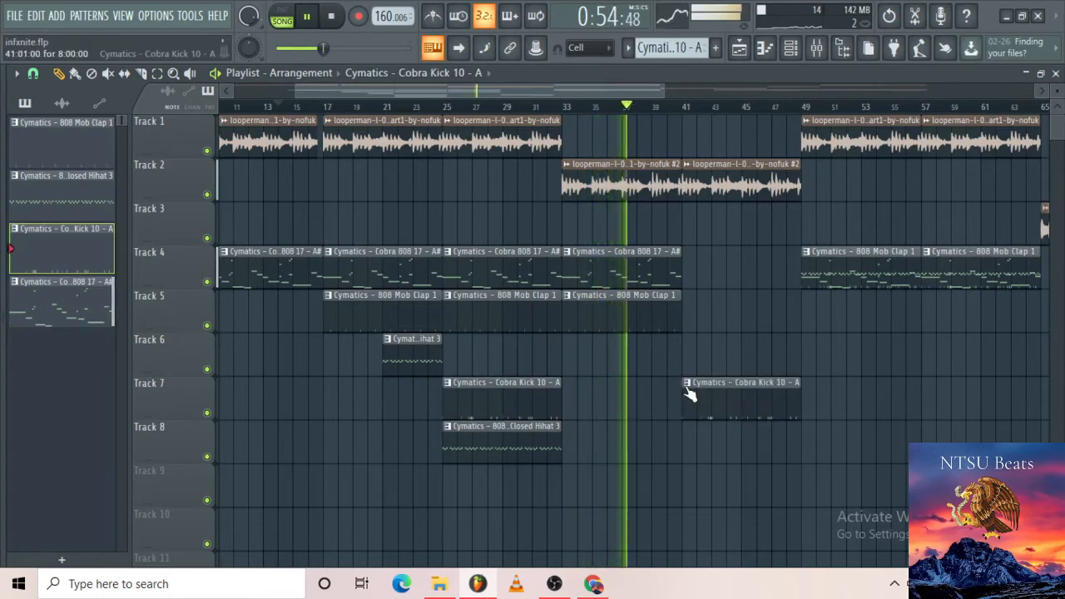
pyautogui.click(656, 286)
pyautogui.click(685, 269)
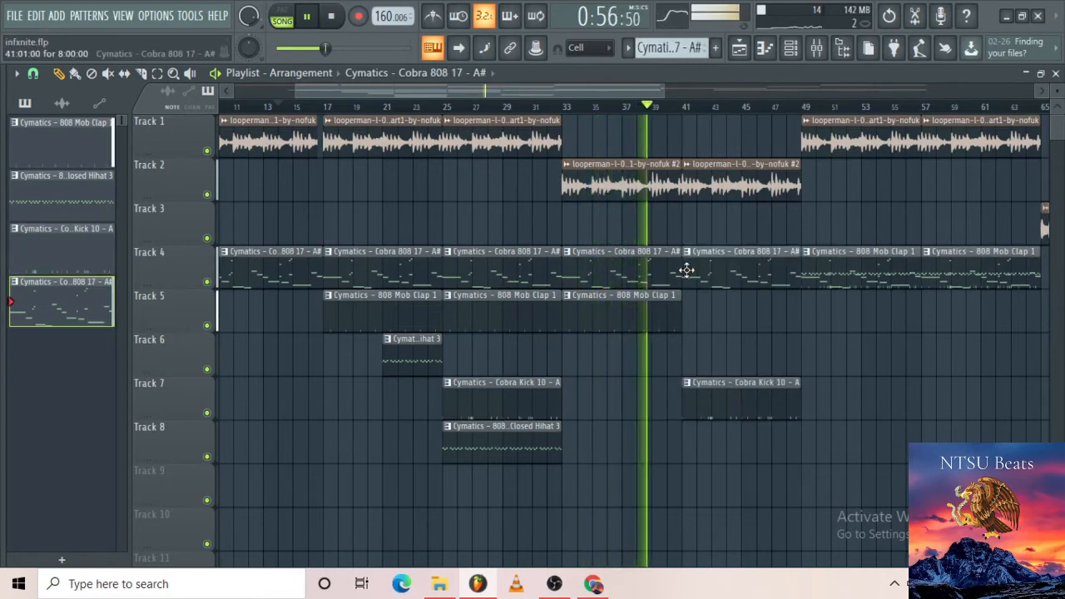
pyautogui.click(678, 312)
pyautogui.click(690, 320)
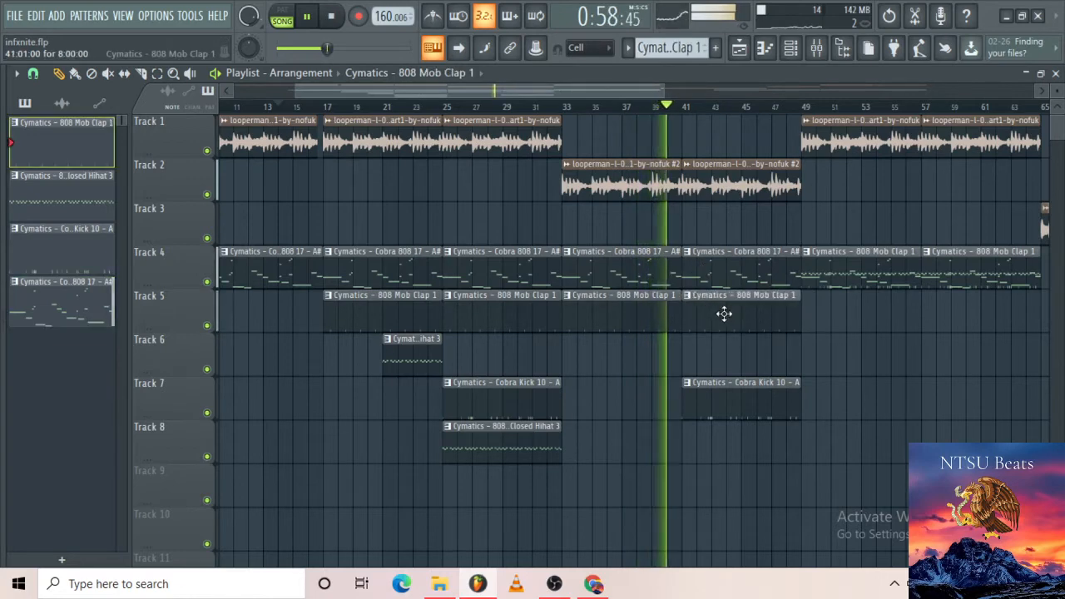
# Place a Closed Hihat pattern on Track 8 at bar 41 and trim its start to bar 45
pyautogui.click(545, 441)
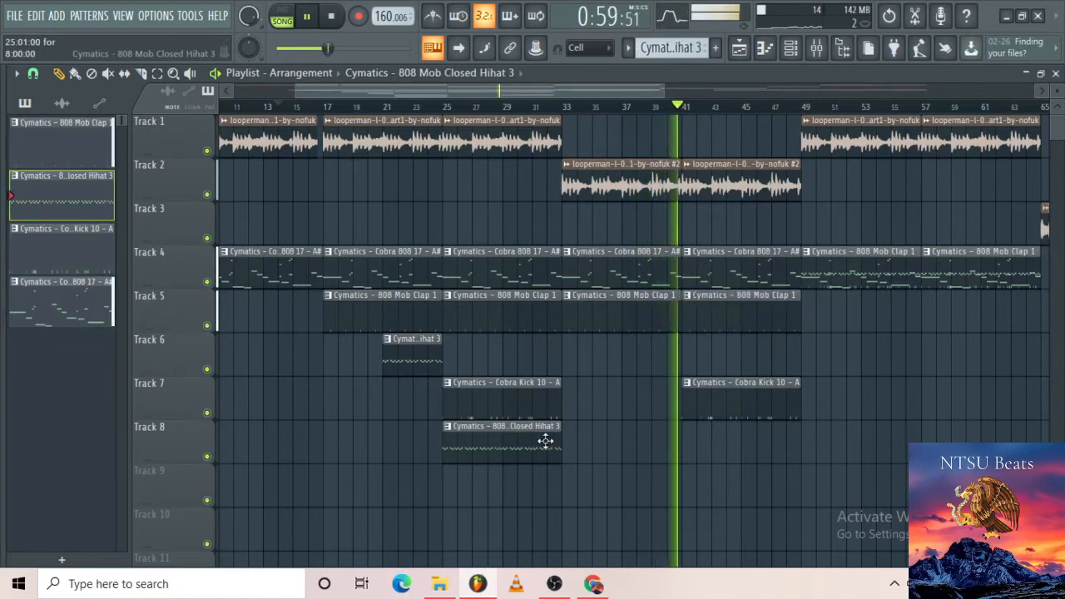
pyautogui.click(685, 441)
pyautogui.moveTo(685, 434); pyautogui.dragTo(746, 426)
pyautogui.scroll(-5, 856, 297)
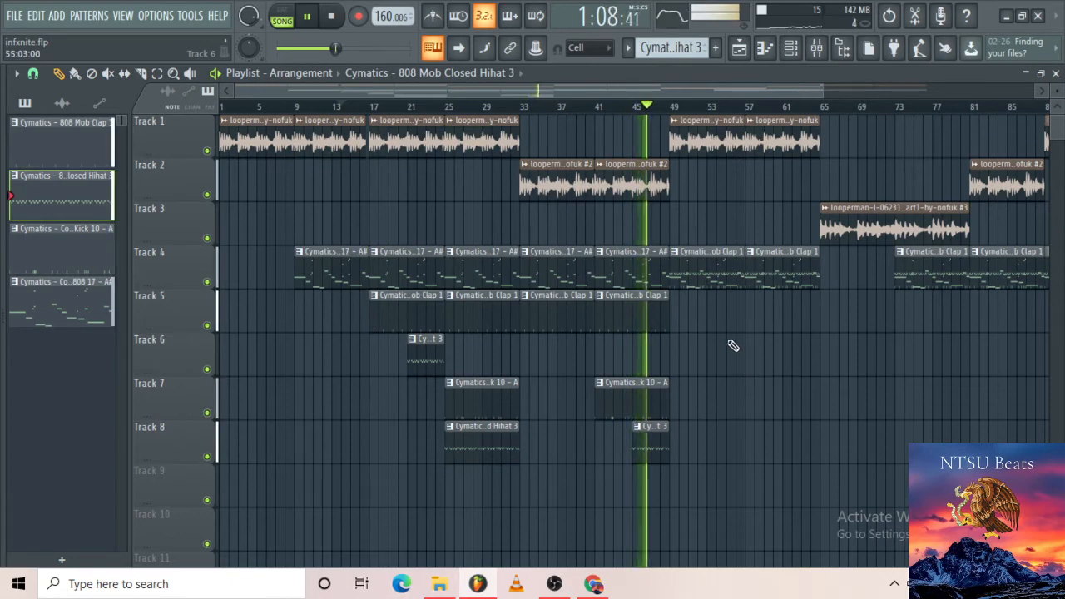
# Trim the short Closed Hihat clip at bar 45 on Track 8 to start at bar 47
pyautogui.scroll(-3, 733, 345)
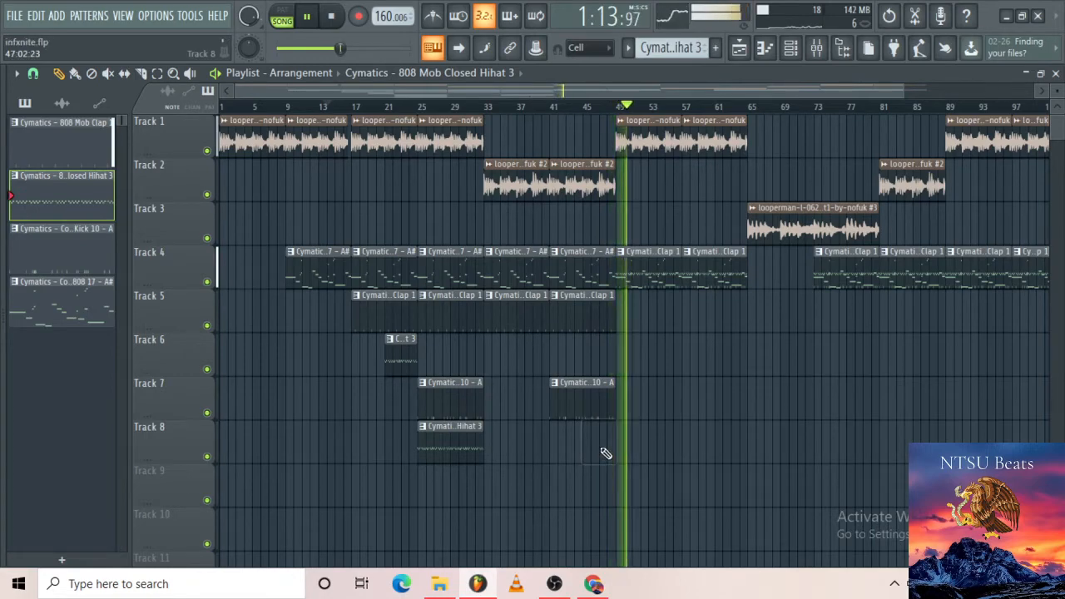
pyautogui.click(605, 462)
pyautogui.scroll(5, 599, 456)
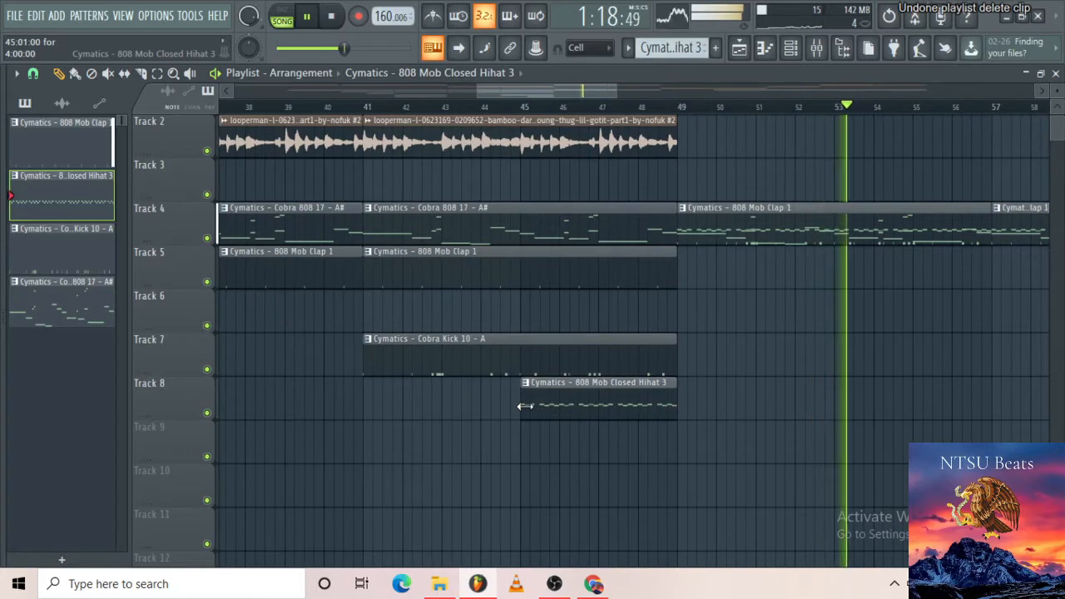
pyautogui.moveTo(525, 405); pyautogui.dragTo(612, 402)
pyautogui.scroll(-3, 620, 399)
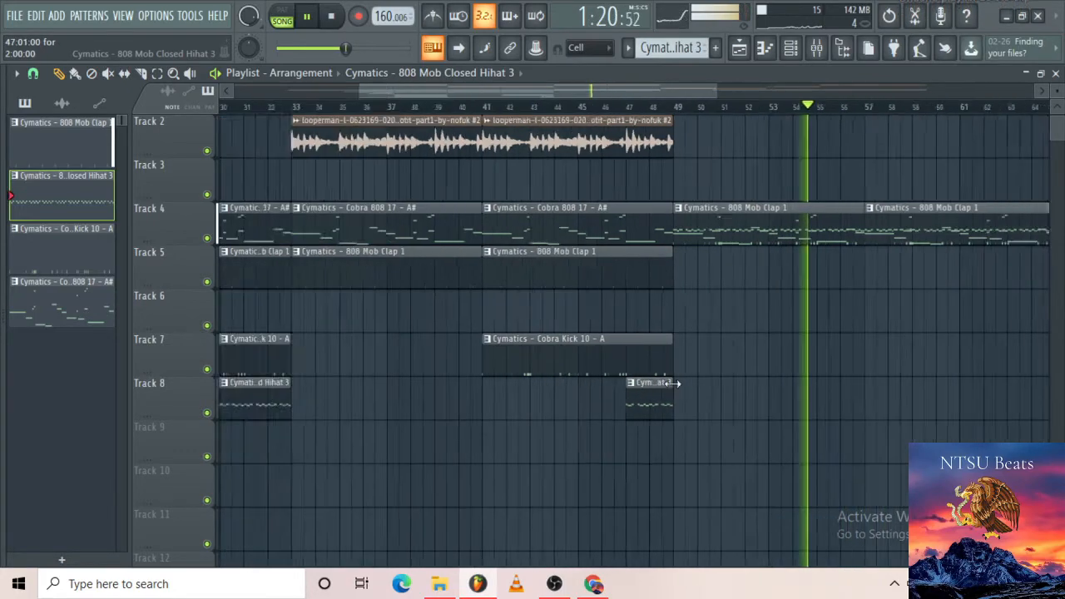
# Separate the stacked patterns at bar 57, moving the clap to Track 5, closed hihat to Track 6 and kick to Track 7
pyautogui.scroll(3, 815, 280)
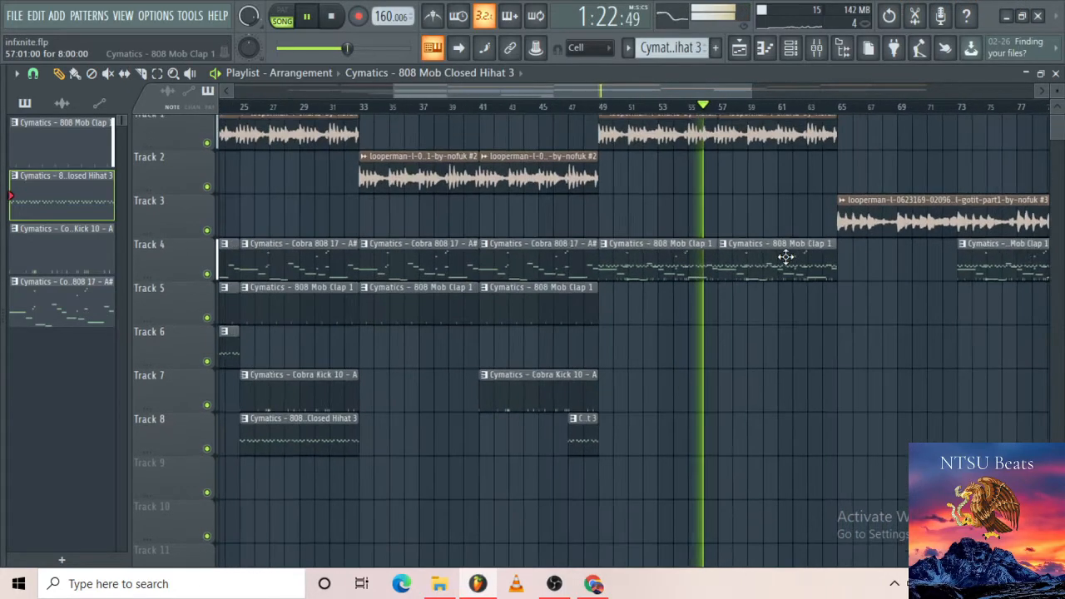
pyautogui.moveTo(762, 285); pyautogui.dragTo(756, 330)
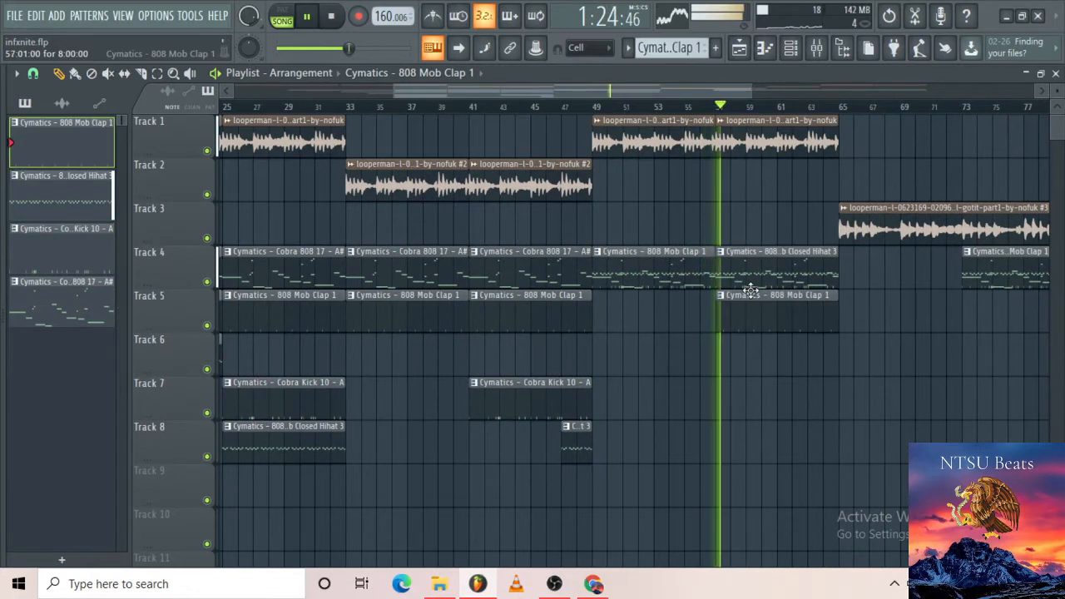
pyautogui.click(758, 341)
pyautogui.moveTo(760, 266); pyautogui.dragTo(770, 424)
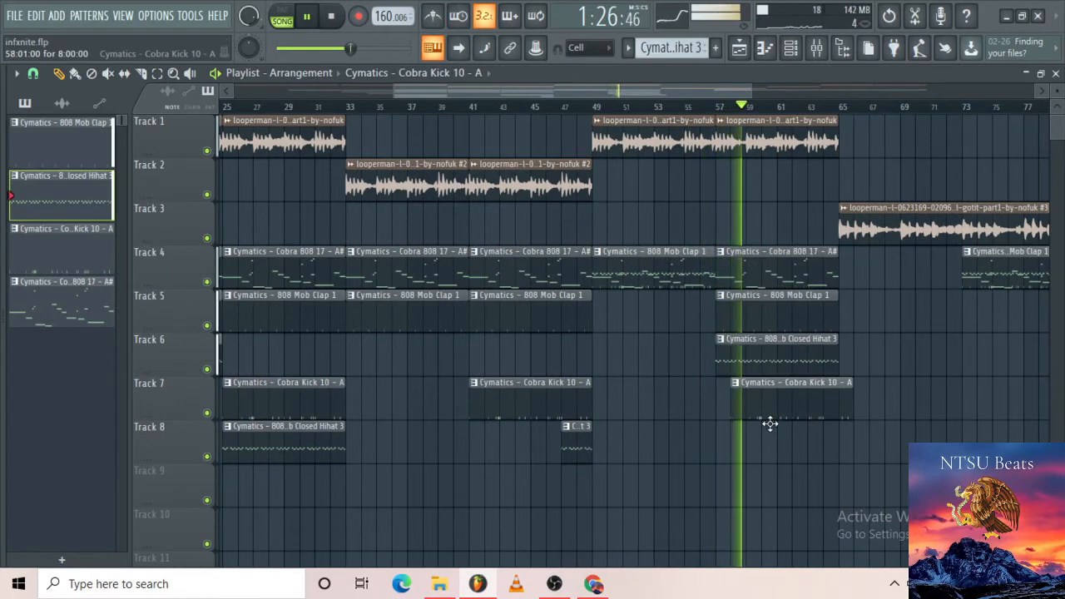
pyautogui.moveTo(764, 271)
pyautogui.mouseDown()
pyautogui.moveTo(766, 310)
pyautogui.moveTo(762, 271)
pyautogui.mouseUp()
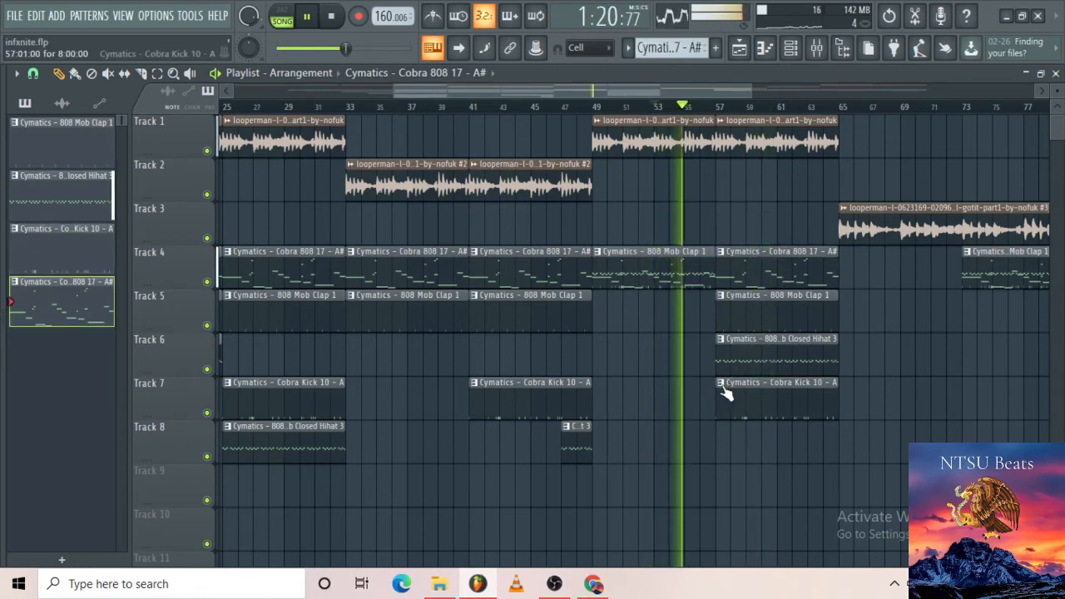
# Trim the starts of the Cobra 808 on Track 4 and the Closed Hihat on Track 6 at bar 57 to bar 59
pyautogui.moveTo(726, 275); pyautogui.dragTo(737, 272)
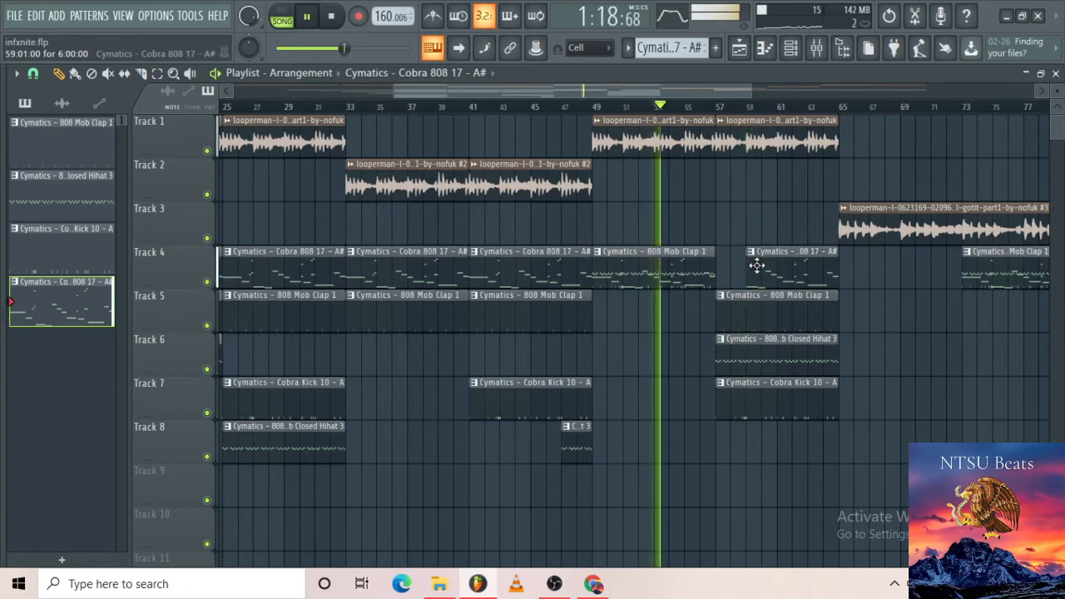
pyautogui.moveTo(717, 361); pyautogui.dragTo(743, 358)
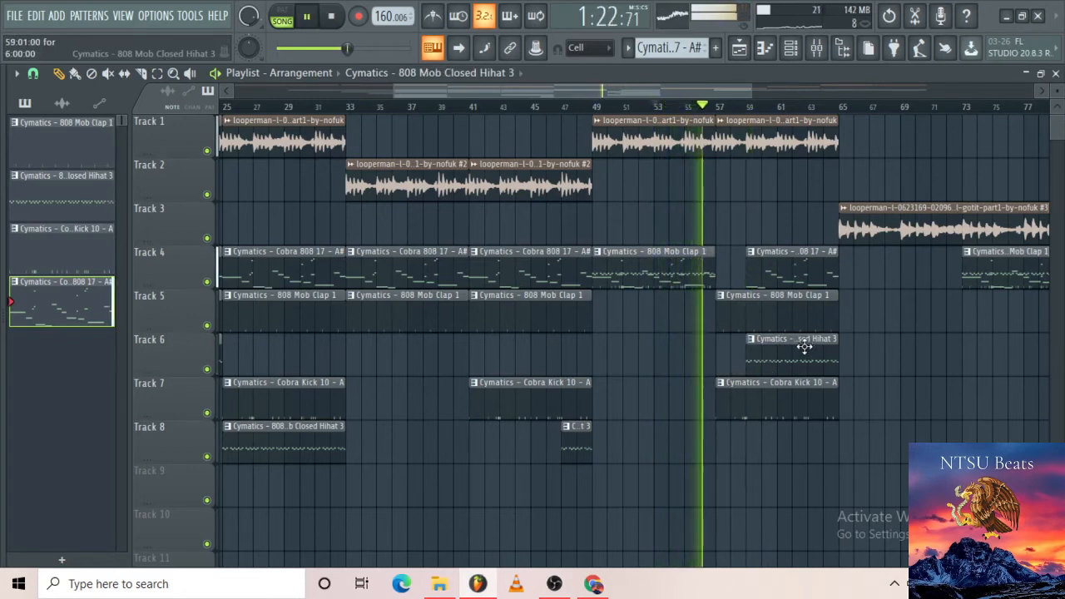
# Slice the Cobra 808 clip on Track 4 at bars 61 and 63 and delete the piece between the cuts
pyautogui.click(141, 73)
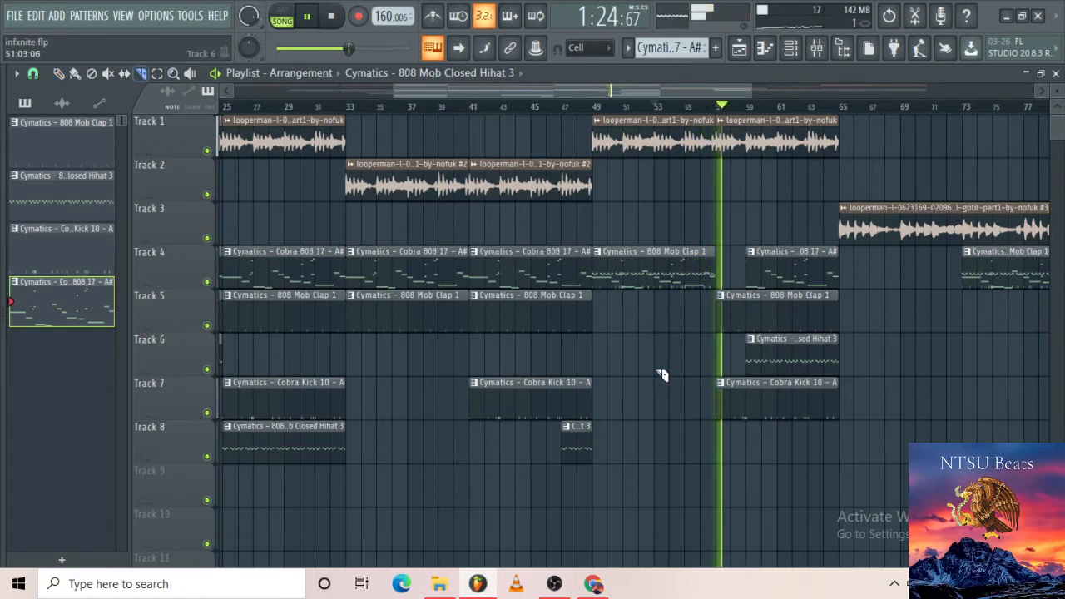
pyautogui.scroll(4, 662, 374)
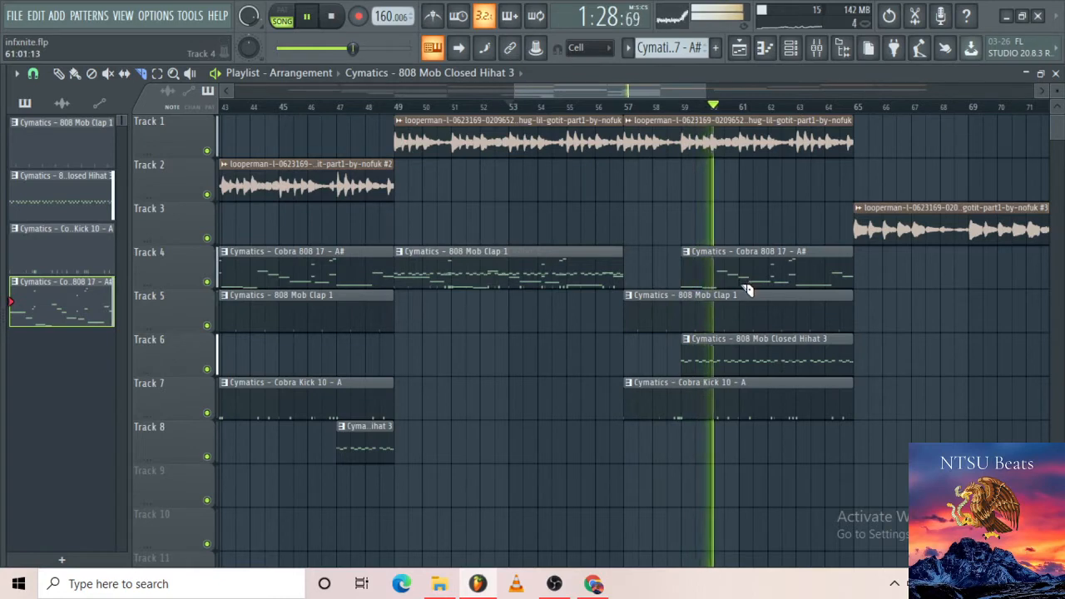
pyautogui.moveTo(747, 289); pyautogui.dragTo(741, 244)
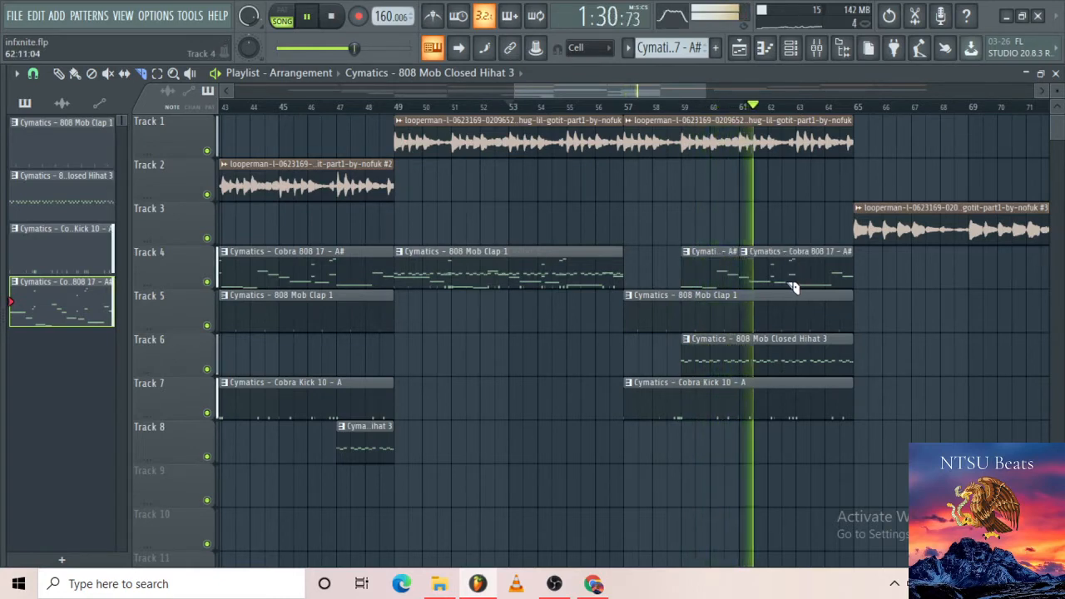
pyautogui.moveTo(801, 283); pyautogui.dragTo(801, 252)
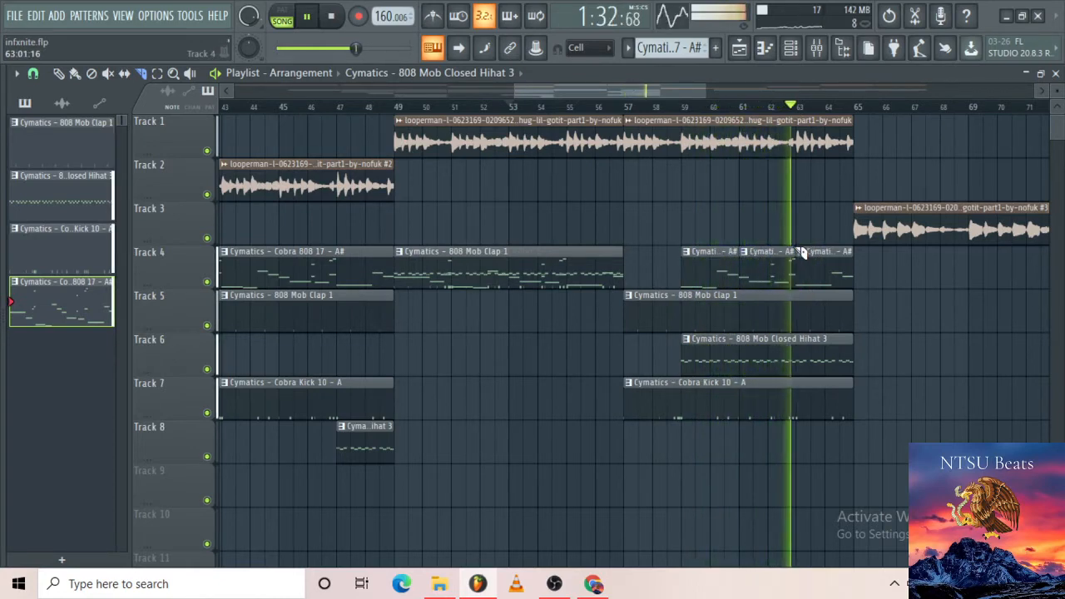
pyautogui.rightClick(764, 282)
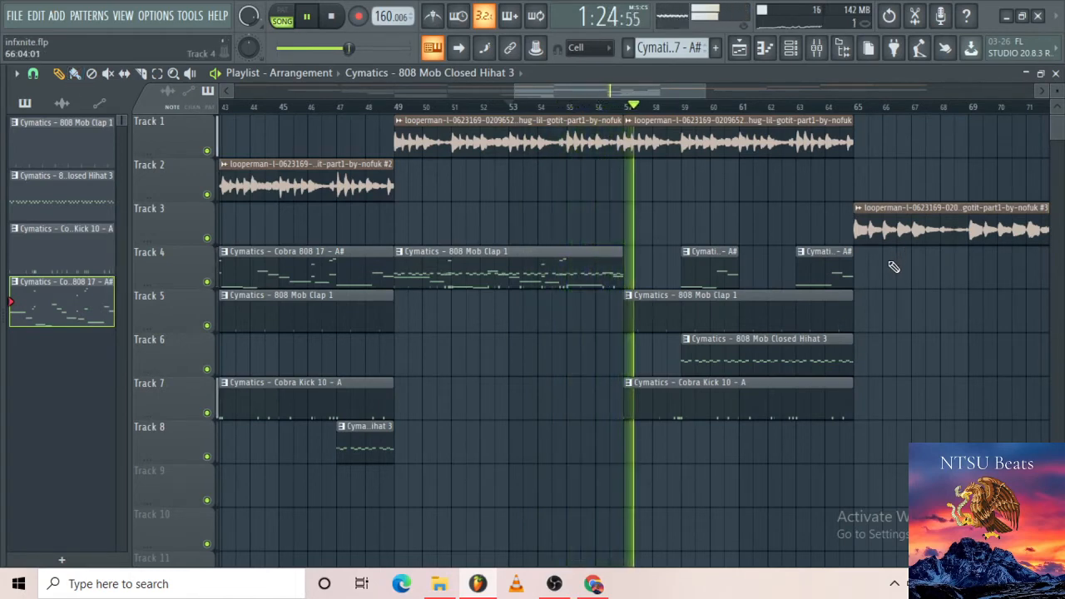
# Trim the start of the Closed Hihat clip on Track 6 from bar 59 to bar 61 and restart playback
pyautogui.rightClick(704, 358)
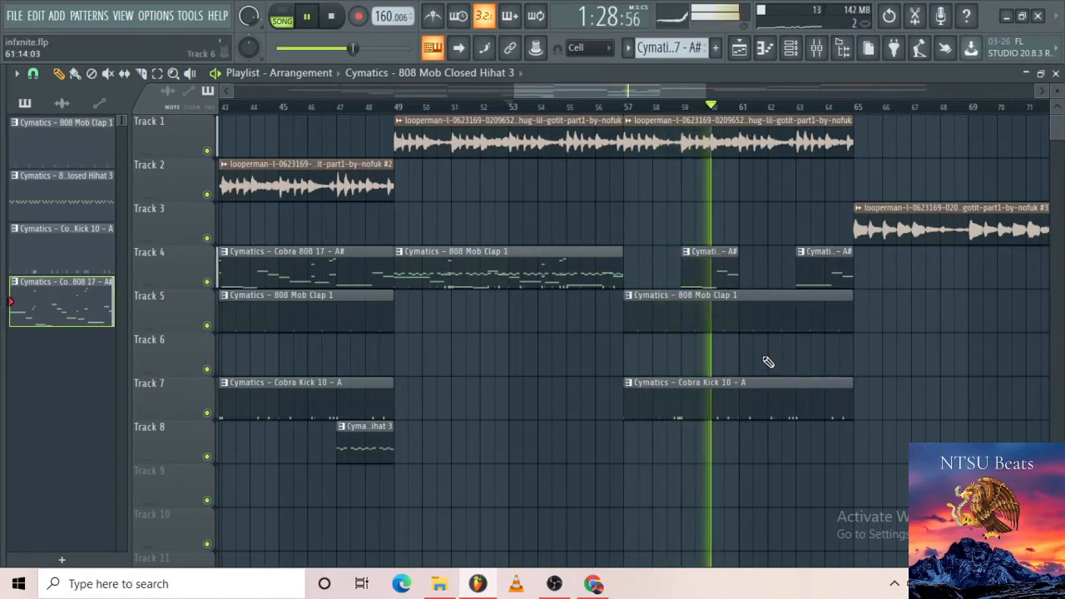
pyautogui.hotkey('ctrl', 'z')
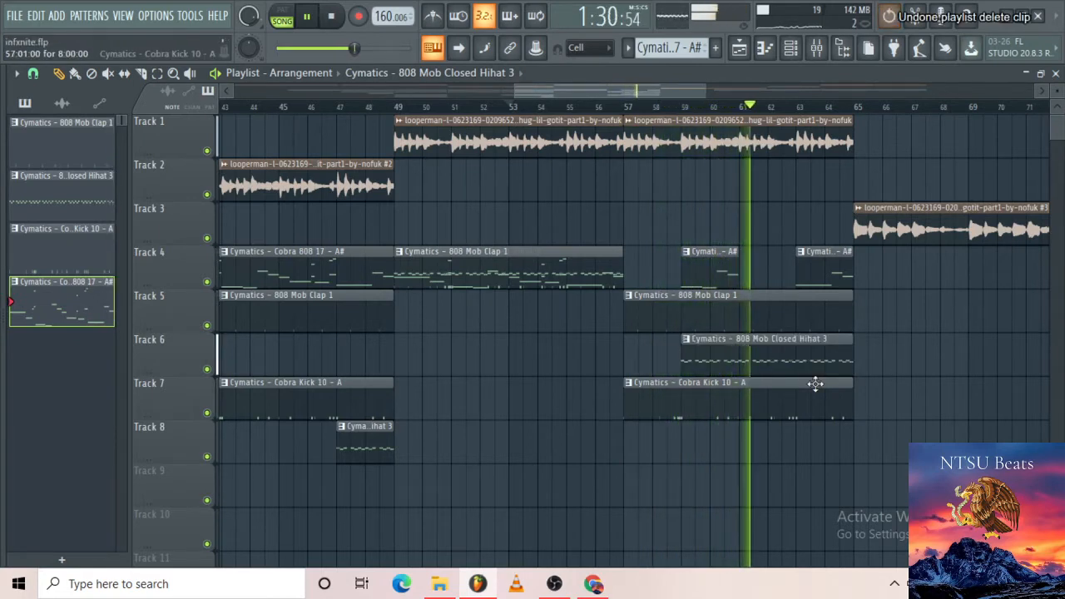
pyautogui.moveTo(683, 357); pyautogui.dragTo(739, 358)
pyautogui.press('space')
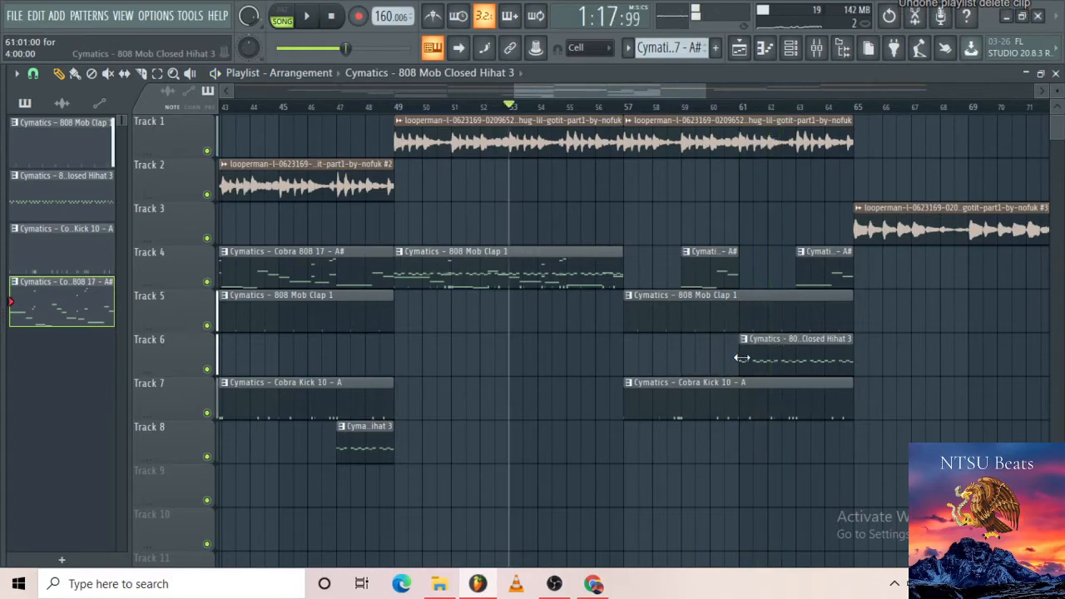
pyautogui.press('space')
# Separate the stacked patterns at bar 73, moving the clap to Track 5, closed hihat to Track 6 and kick to Track 7
pyautogui.scroll(-5, 893, 309)
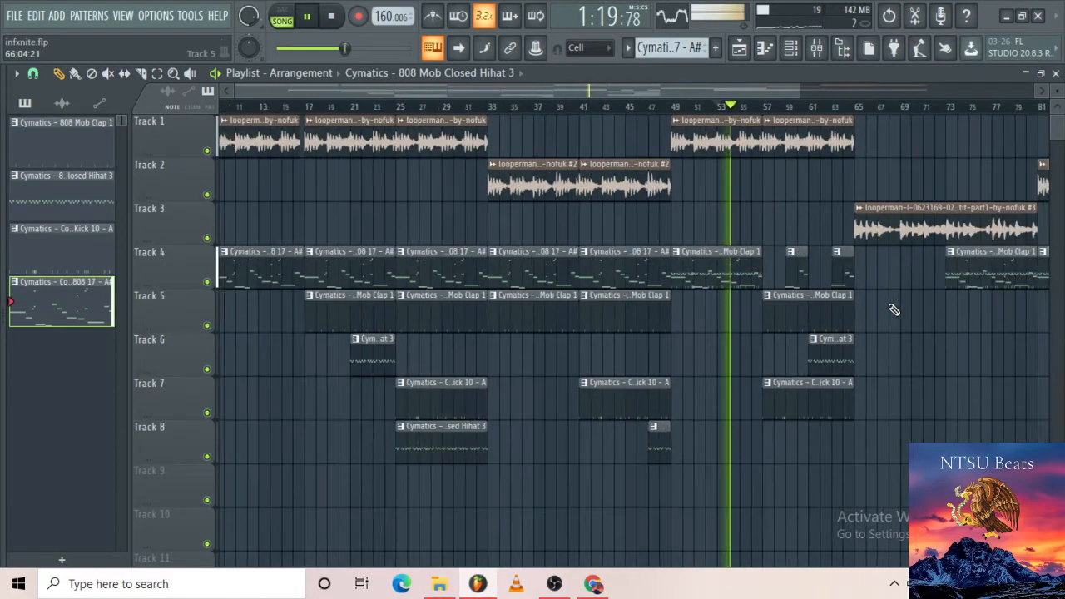
pyautogui.hscroll(6, 893, 310)
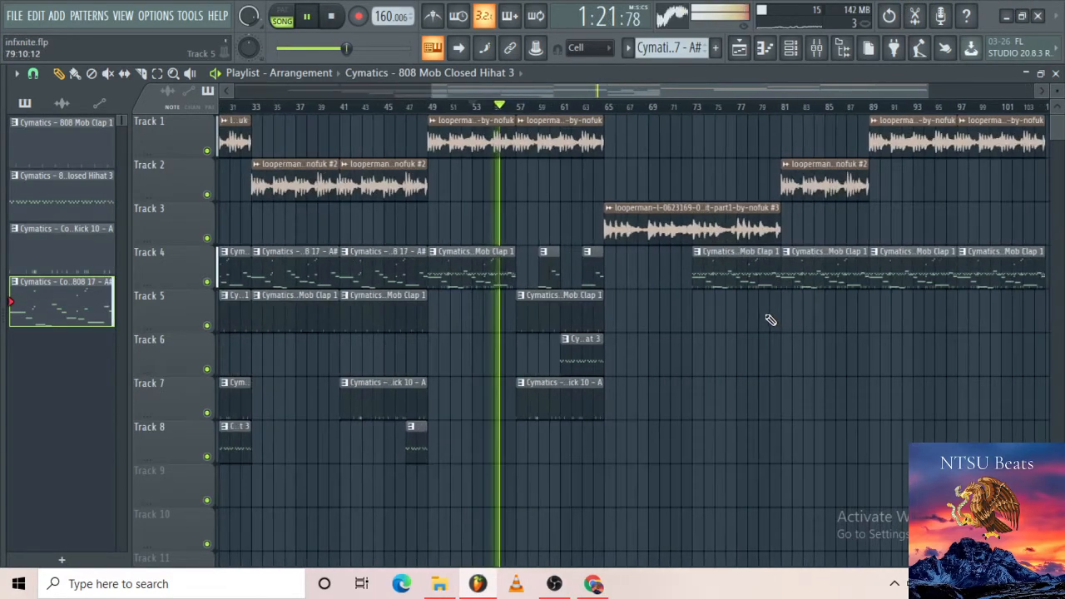
pyautogui.moveTo(737, 278); pyautogui.dragTo(732, 333)
pyautogui.moveTo(727, 268); pyautogui.dragTo(725, 370)
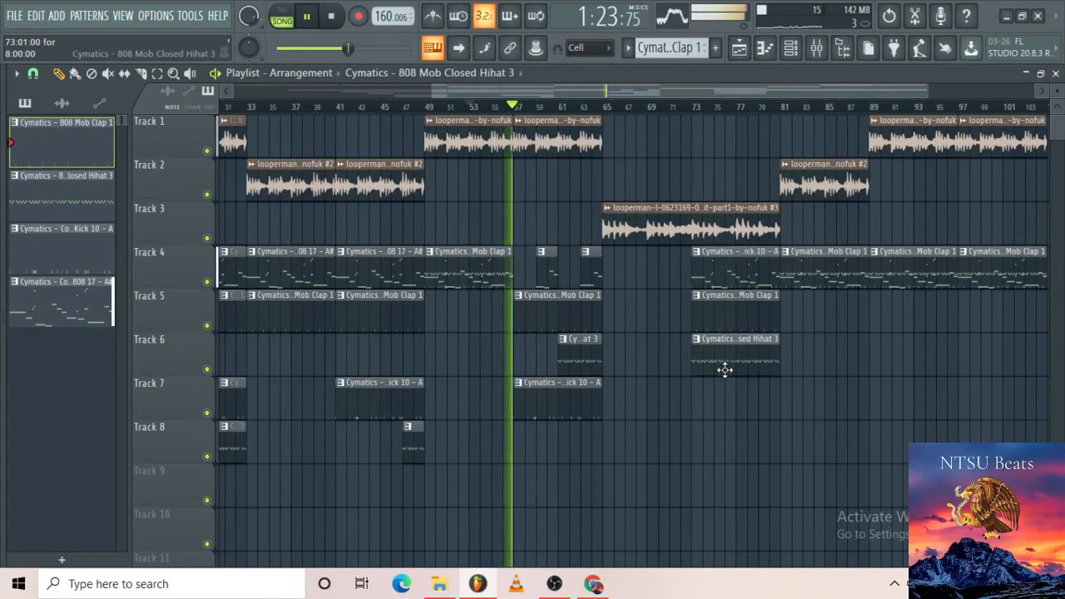
pyautogui.moveTo(731, 319); pyautogui.dragTo(730, 417)
pyautogui.moveTo(737, 288); pyautogui.dragTo(734, 296)
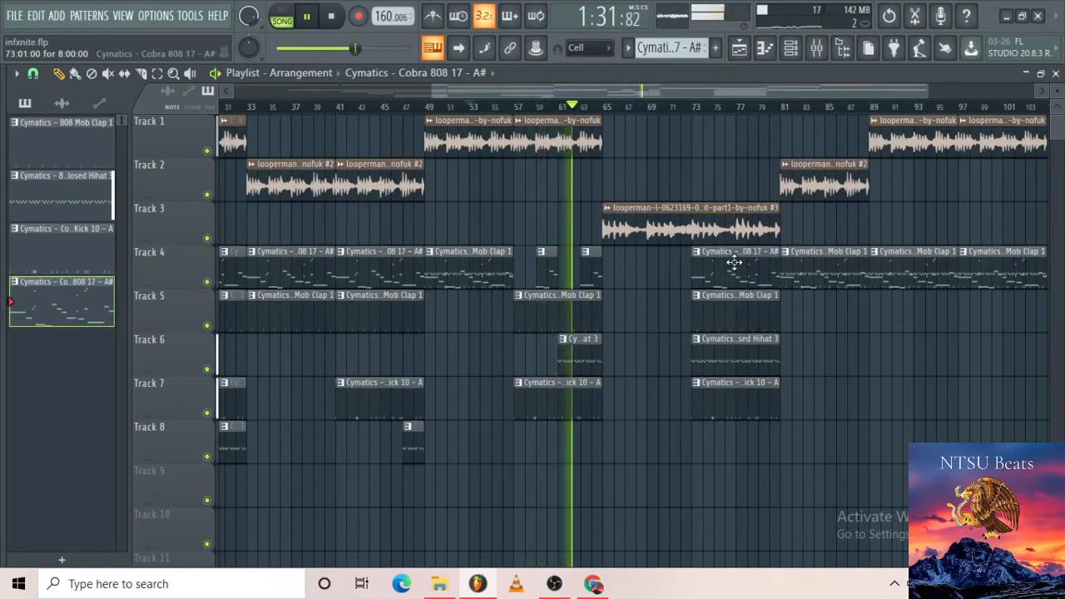
# Shorten the end of the Track 1 loop before bar 65 to just past the start of bar 64
pyautogui.scroll(10, 608, 207)
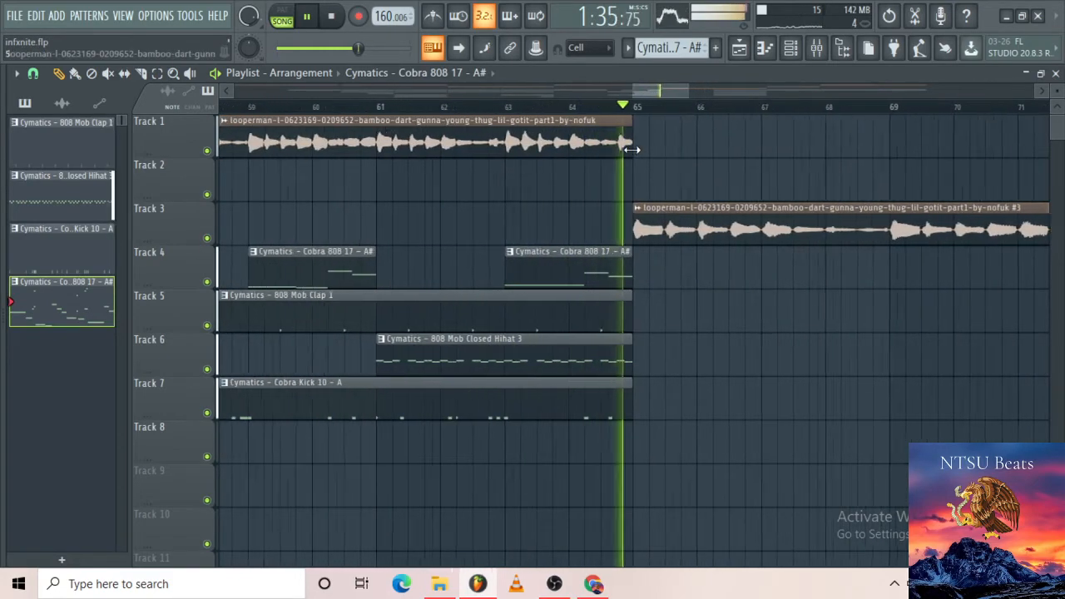
pyautogui.scroll(3, 631, 152)
pyautogui.moveTo(632, 151); pyautogui.dragTo(568, 157)
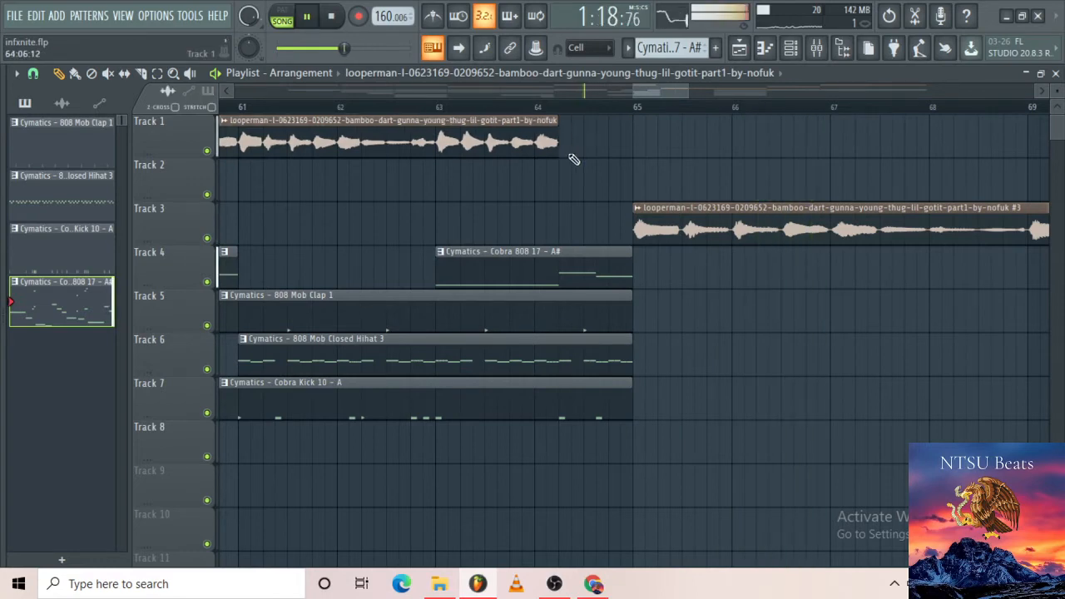
# Trim the Cobra 808 clip at bar 73 on Track 4 to start at bar 77
pyautogui.scroll(-8, 573, 158)
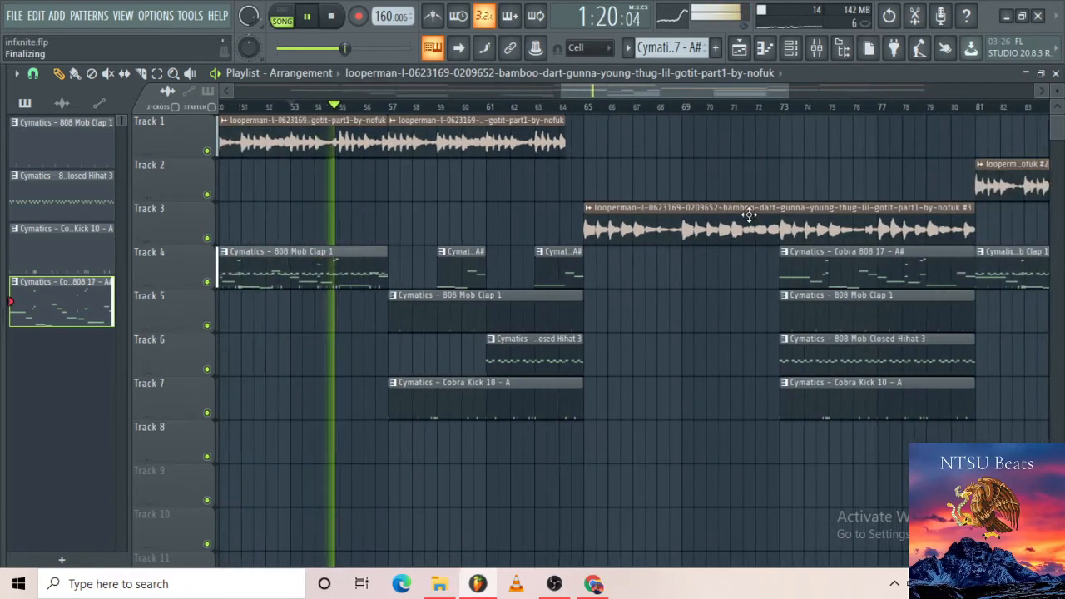
pyautogui.scroll(-4, 749, 215)
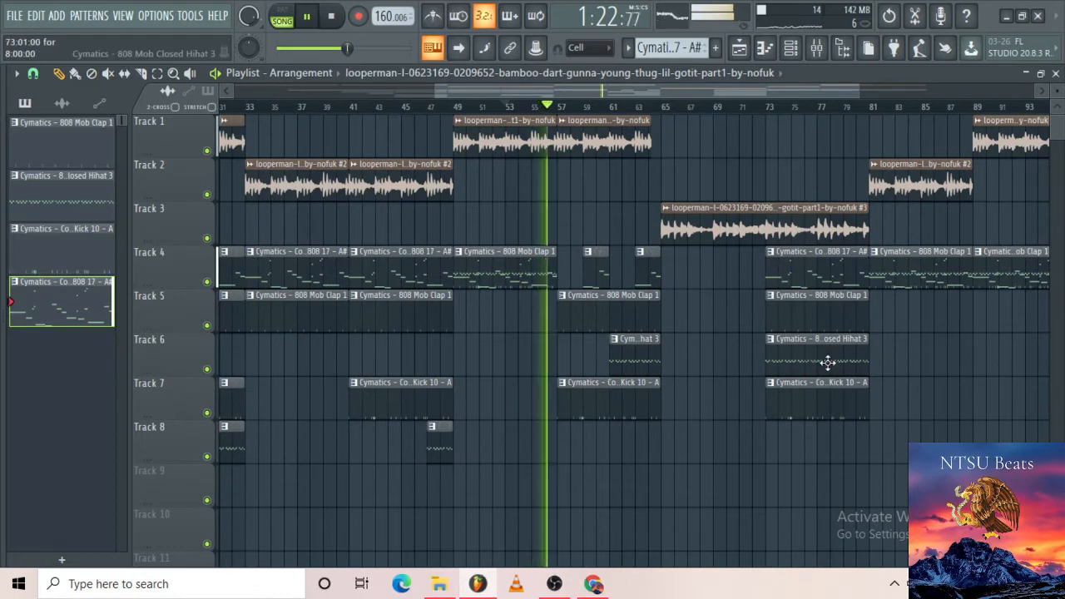
pyautogui.scroll(2, 863, 361)
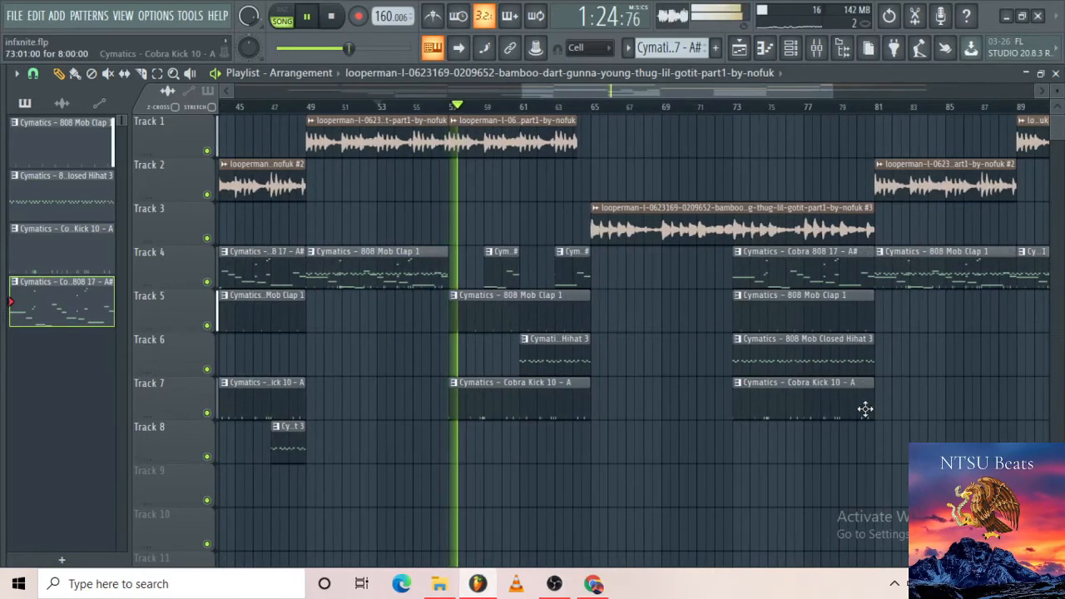
pyautogui.scroll(2, 842, 413)
pyautogui.scroll(1, 777, 269)
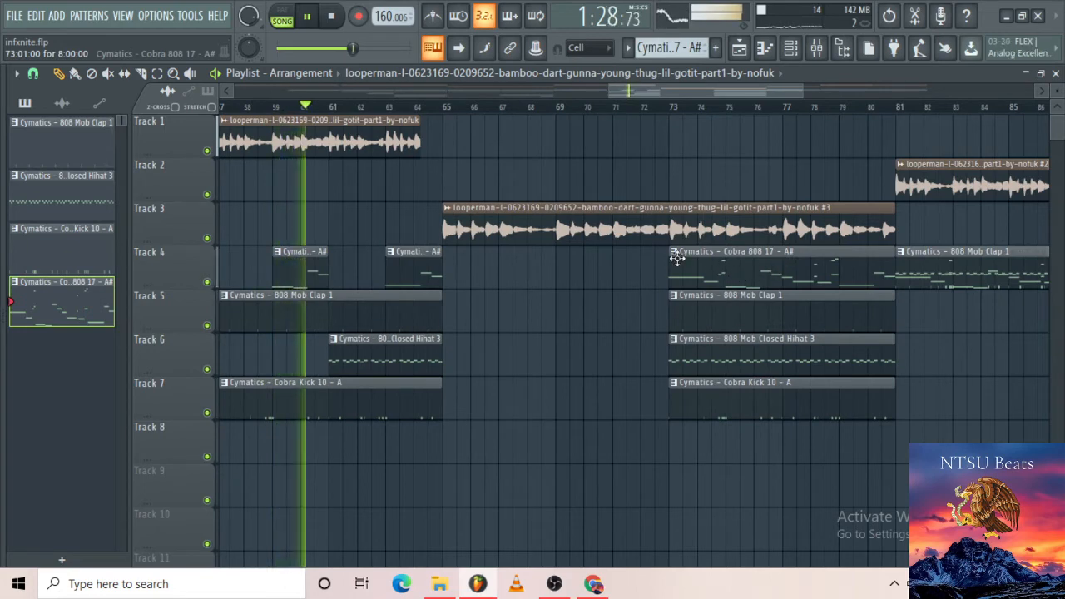
pyautogui.moveTo(677, 271); pyautogui.dragTo(790, 271)
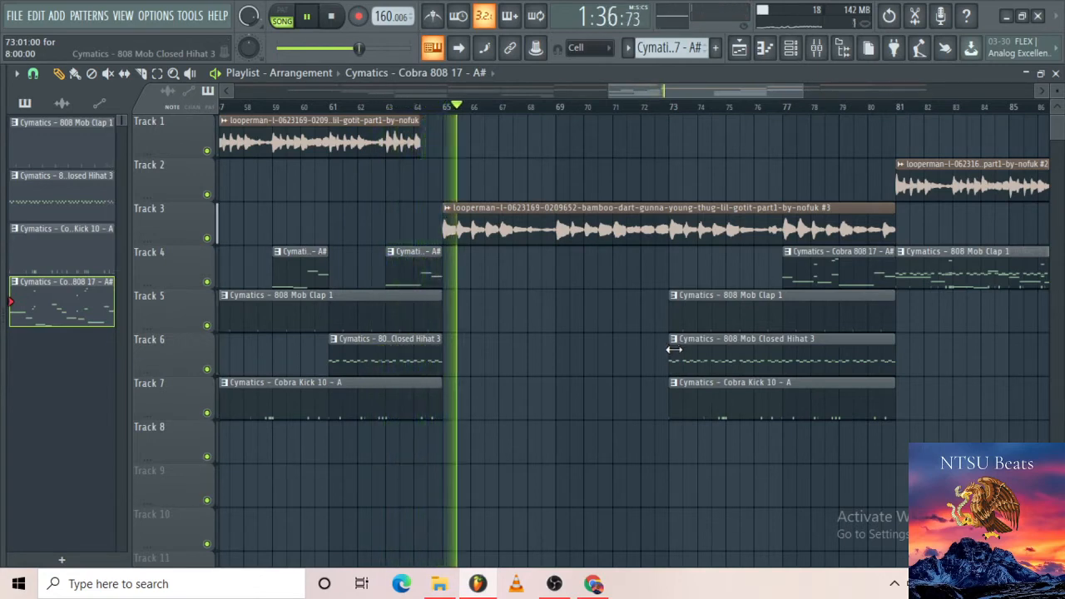
# Separate the stacked patterns at bar 81, moving the clap to Track 5, closed hihat to Track 6 and kick to Track 7
pyautogui.scroll(-5, 798, 325)
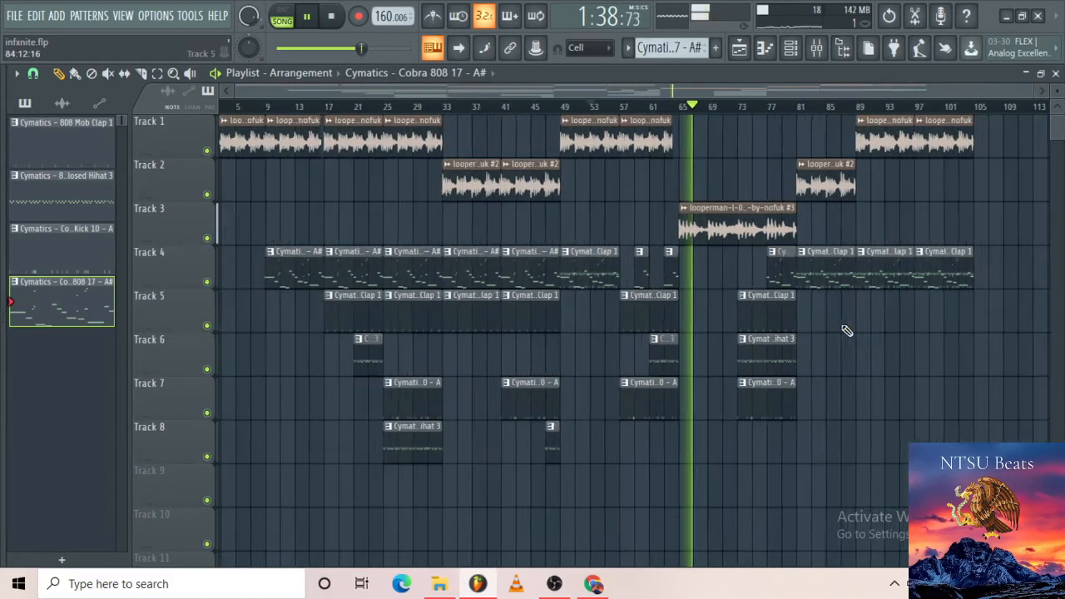
pyautogui.scroll(5, 847, 331)
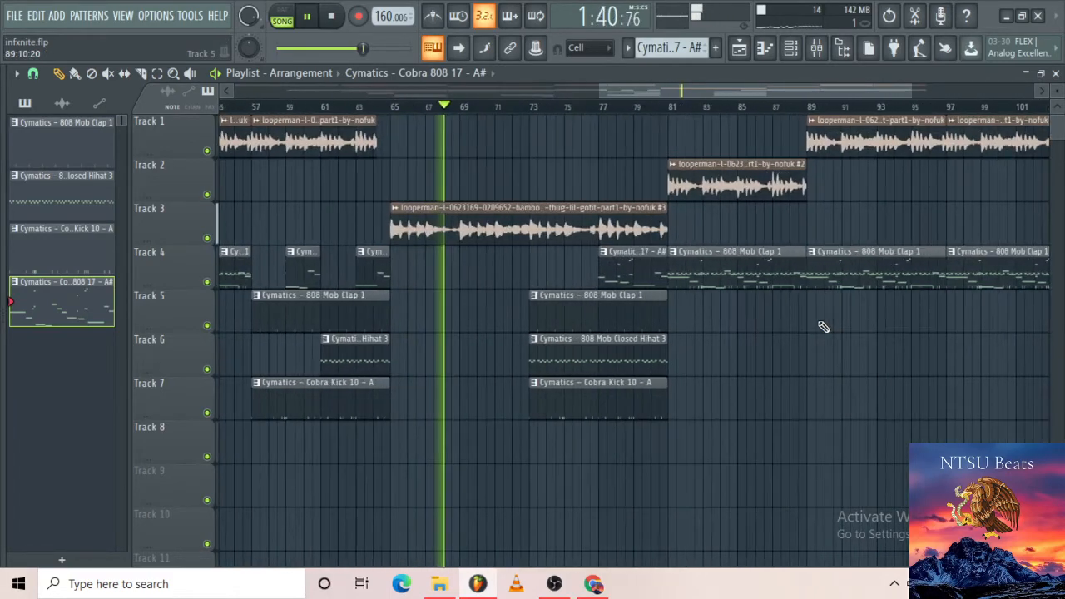
pyautogui.scroll(1, 773, 308)
pyautogui.scroll(-3, 923, 299)
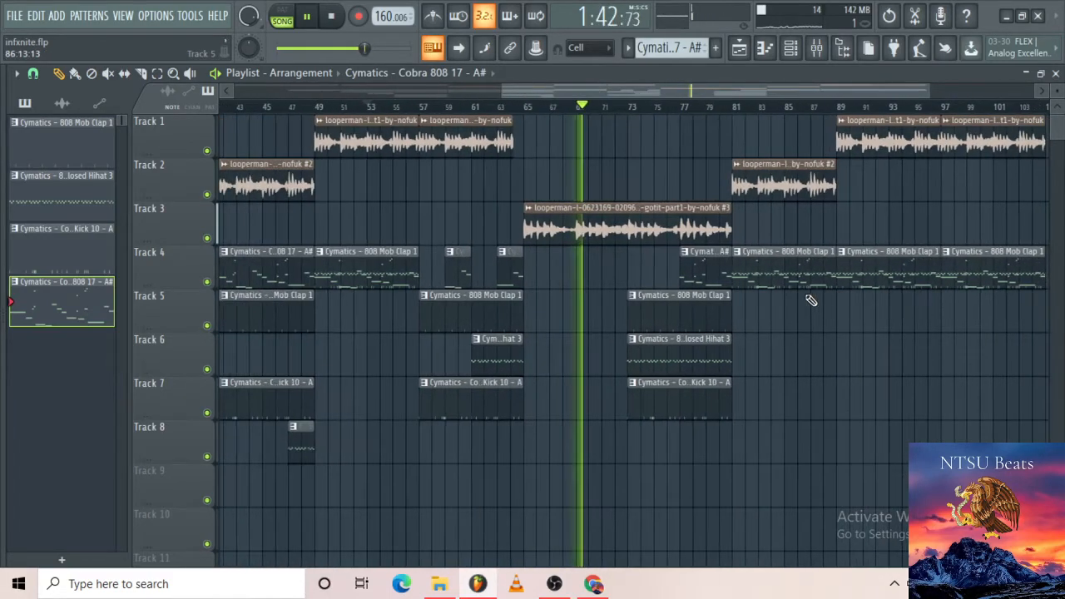
pyautogui.click(796, 310)
pyautogui.click(787, 353)
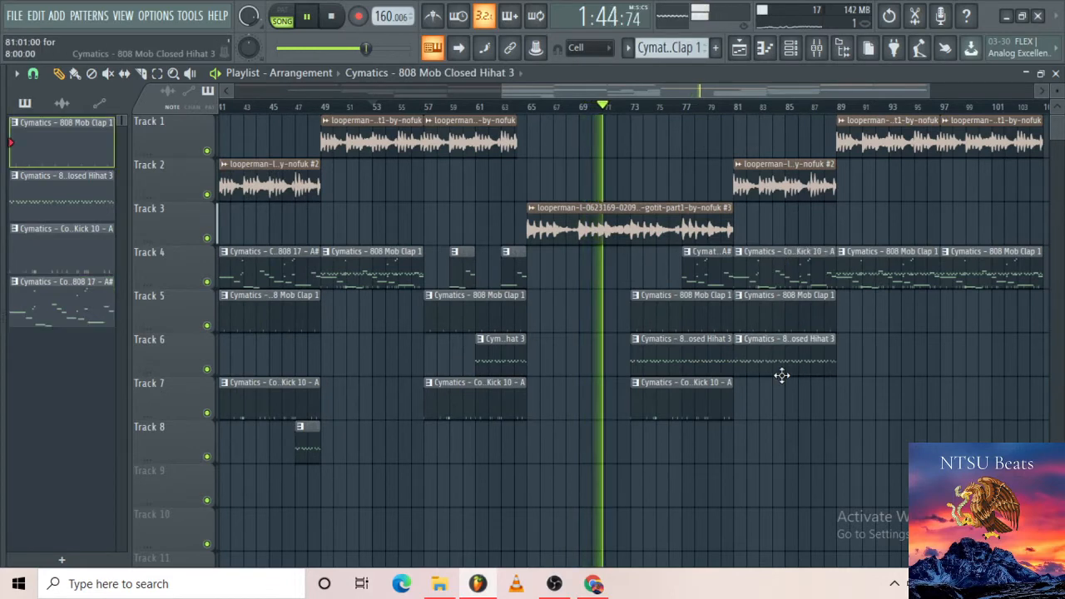
pyautogui.moveTo(777, 274); pyautogui.dragTo(786, 407)
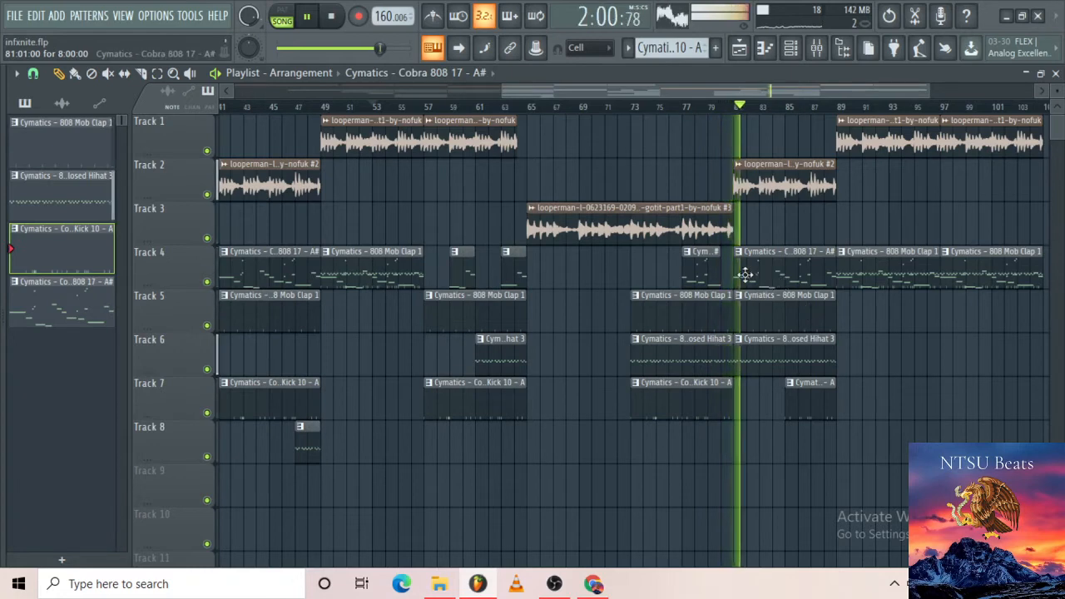
# Replay the arrangement from bar 74 to hear the transition into bar 81
pyautogui.press('space')
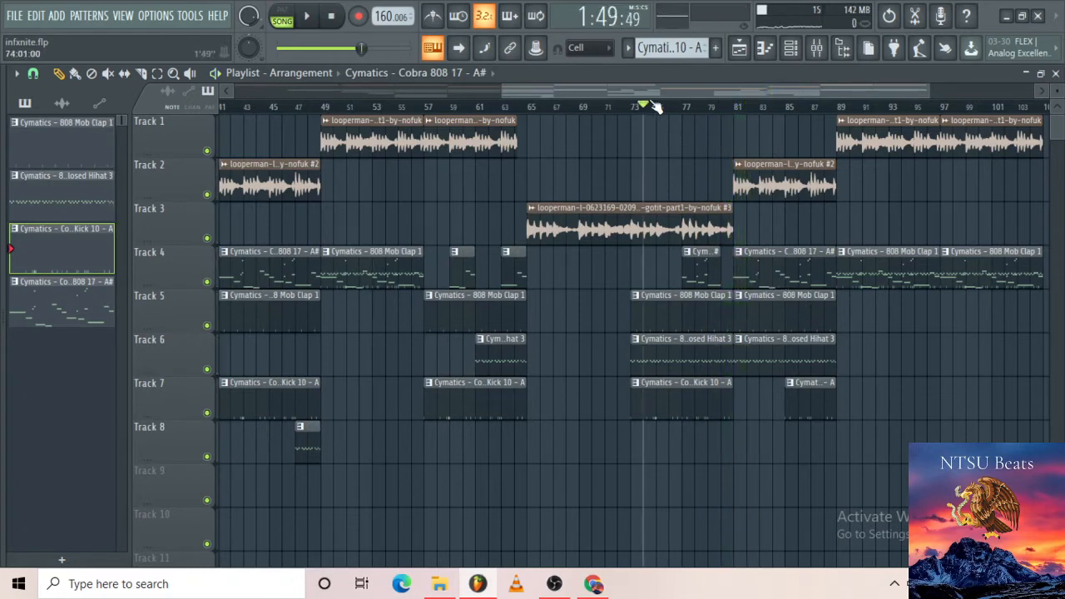
pyautogui.keyDown('ctrl'); pyautogui.scroll(5, 732, 253); pyautogui.keyUp('ctrl')
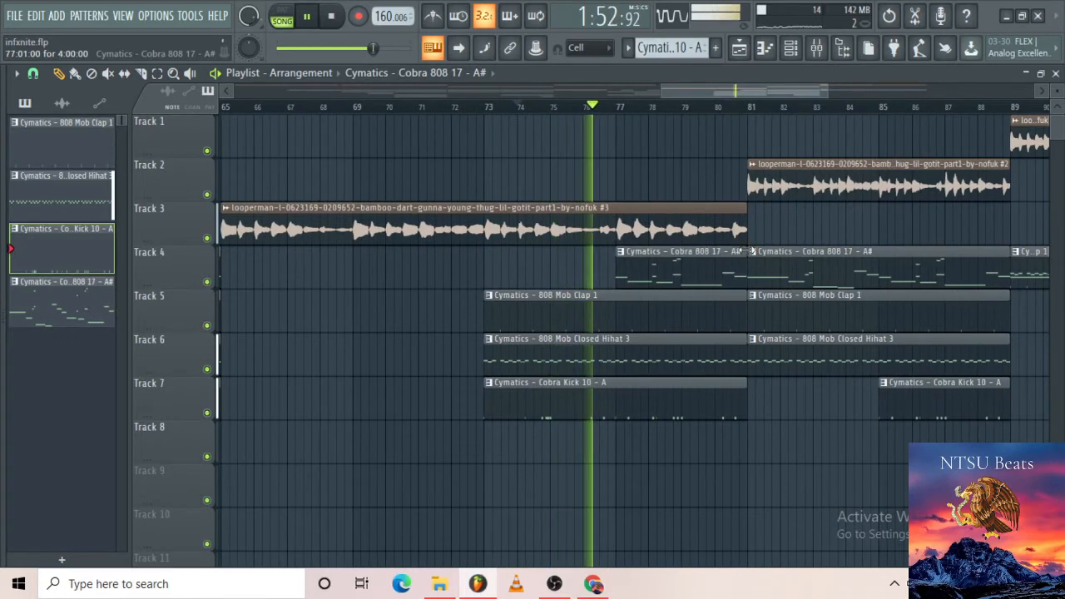
pyautogui.rightClick(750, 251)
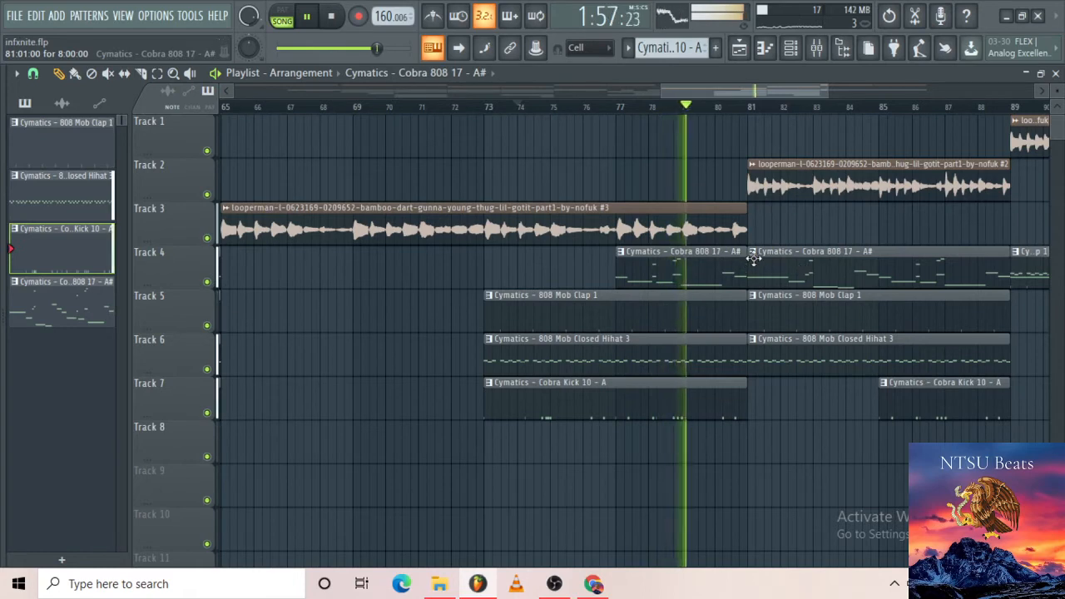
pyautogui.click(753, 253)
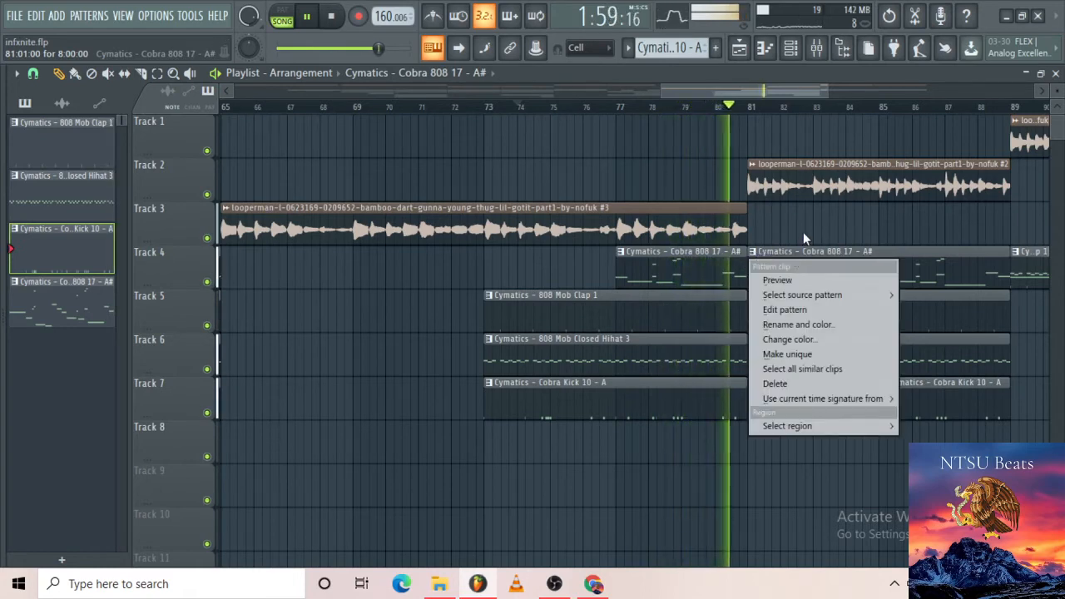
pyautogui.click(803, 229)
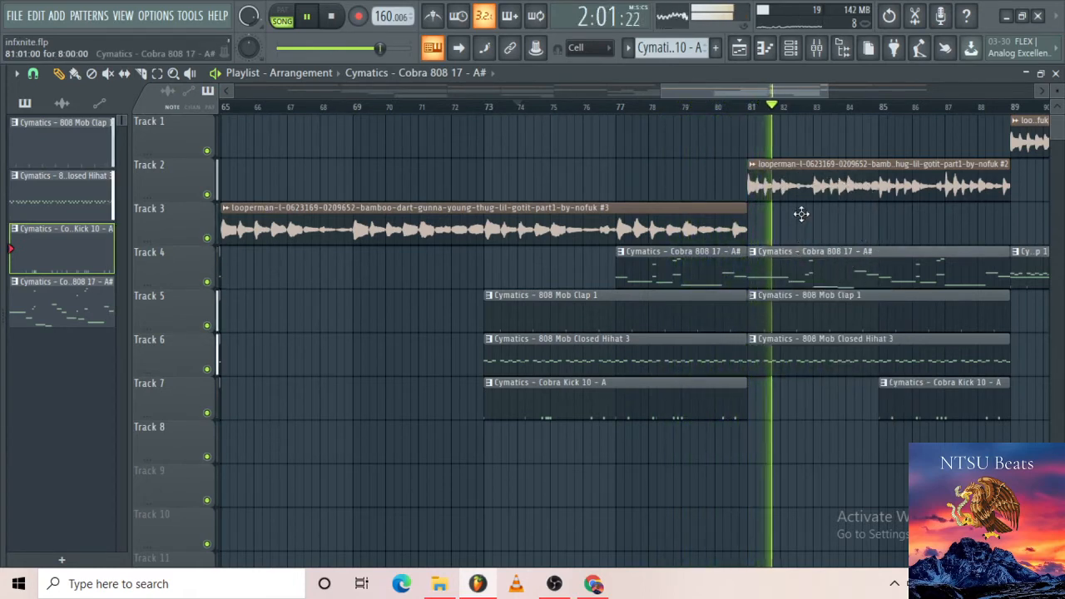
# Move the Cobra 808 clip at bar 81 from Track 4 to Track 8 and trim its start to bar 85
pyautogui.moveTo(801, 251); pyautogui.dragTo(841, 451)
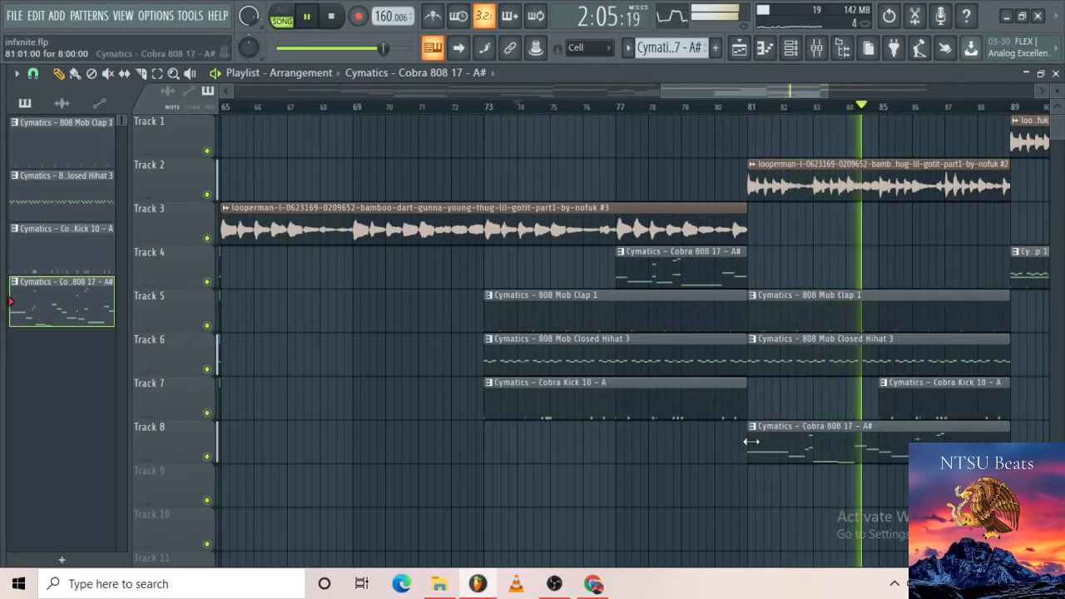
pyautogui.moveTo(748, 443); pyautogui.dragTo(881, 443)
# Extend the Cobra Kick clip at bar 85 on Track 7 back to start at bar 81 and save the project
pyautogui.moveTo(881, 402); pyautogui.dragTo(752, 396)
pyautogui.hotkey('ctrl', 's')
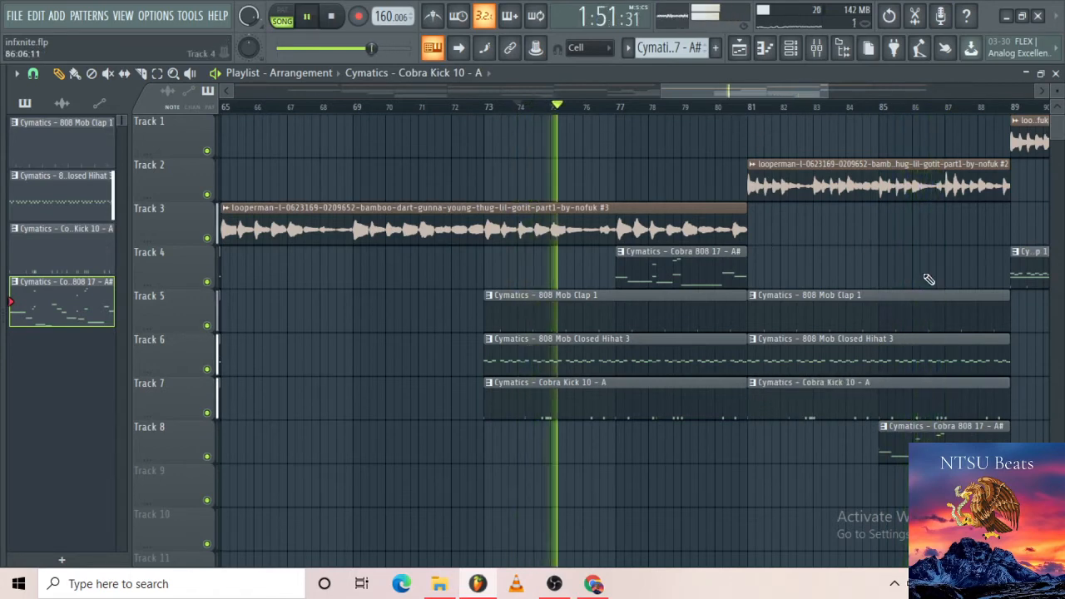
# Trim the 808 Mob Clap clip at bar 81 on Track 5 to start at bar 85
pyautogui.scroll(-5, 927, 278)
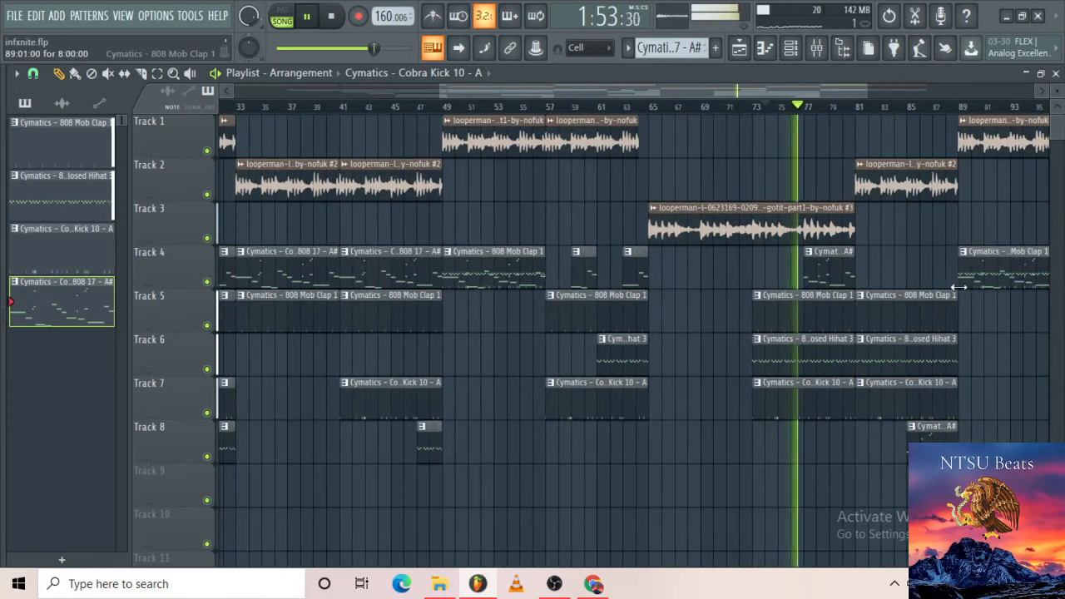
pyautogui.scroll(-1, 982, 293)
pyautogui.scroll(1, 994, 274)
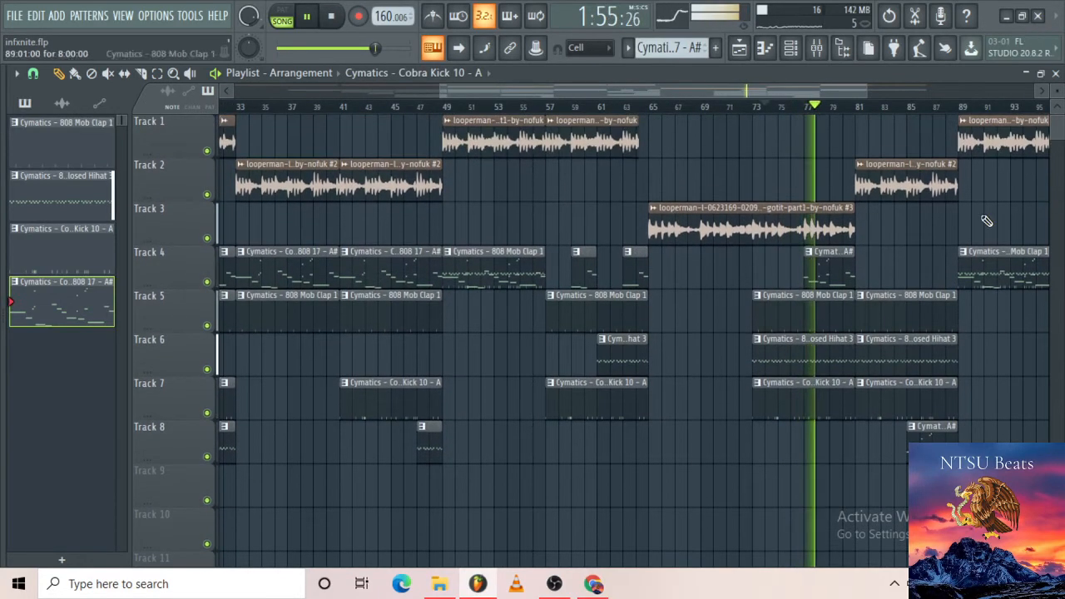
pyautogui.moveTo(860, 100); pyautogui.dragTo(1001, 89)
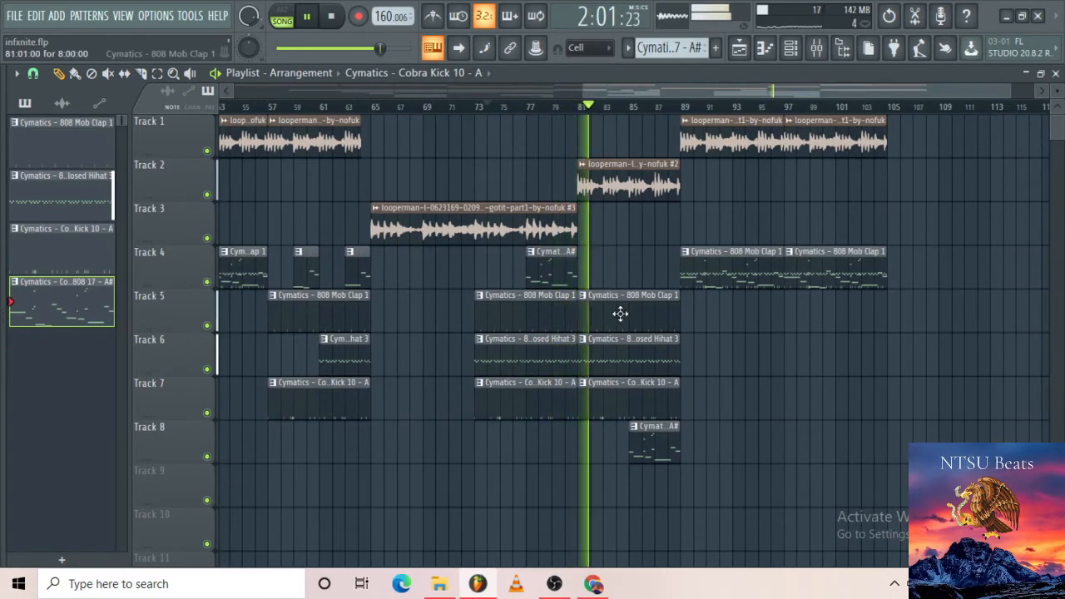
pyautogui.moveTo(580, 316); pyautogui.dragTo(630, 314)
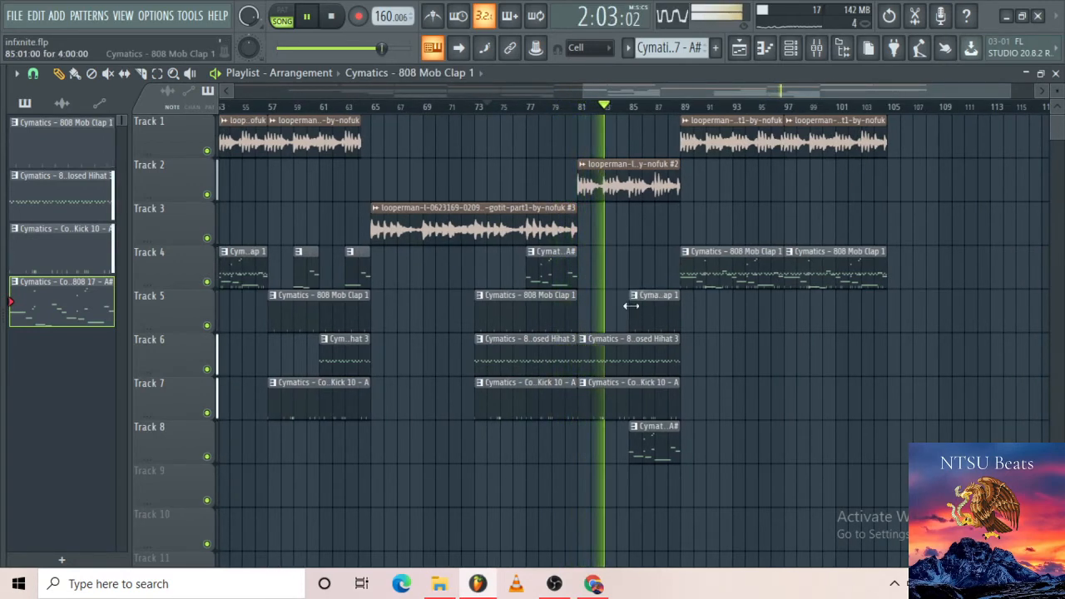
# Replay the arrangement from about bar 79 and delete the 808 Mob Clap clip at bar 85 on Track 5
pyautogui.click(558, 110)
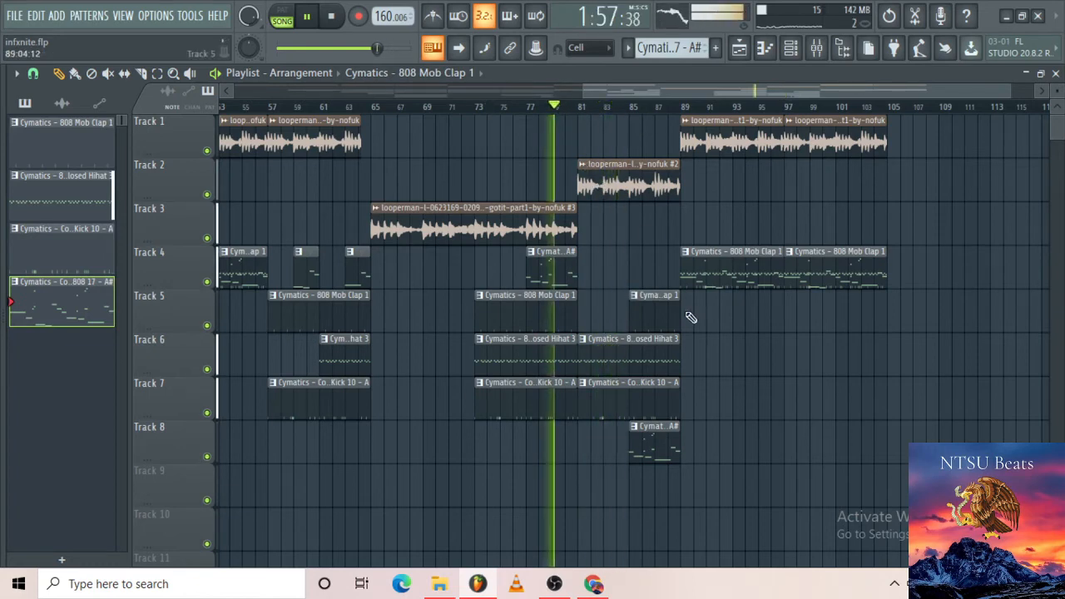
pyautogui.rightClick(664, 321)
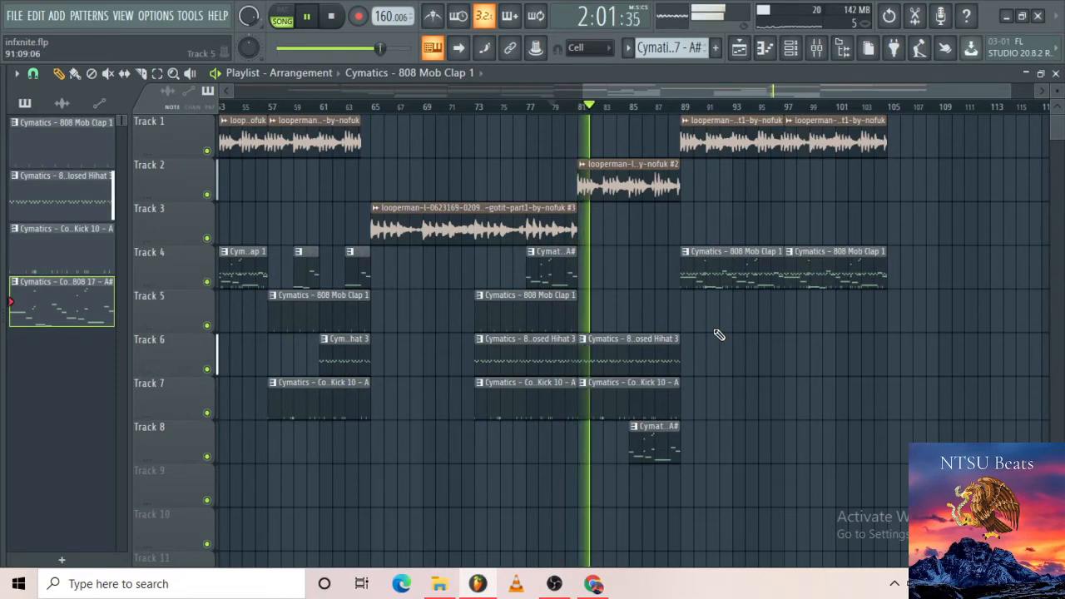
# Trim the end of the 808 Mob Clap clip at bar 41 on Track 5 back to bar 47
pyautogui.scroll(-5, 515, 317)
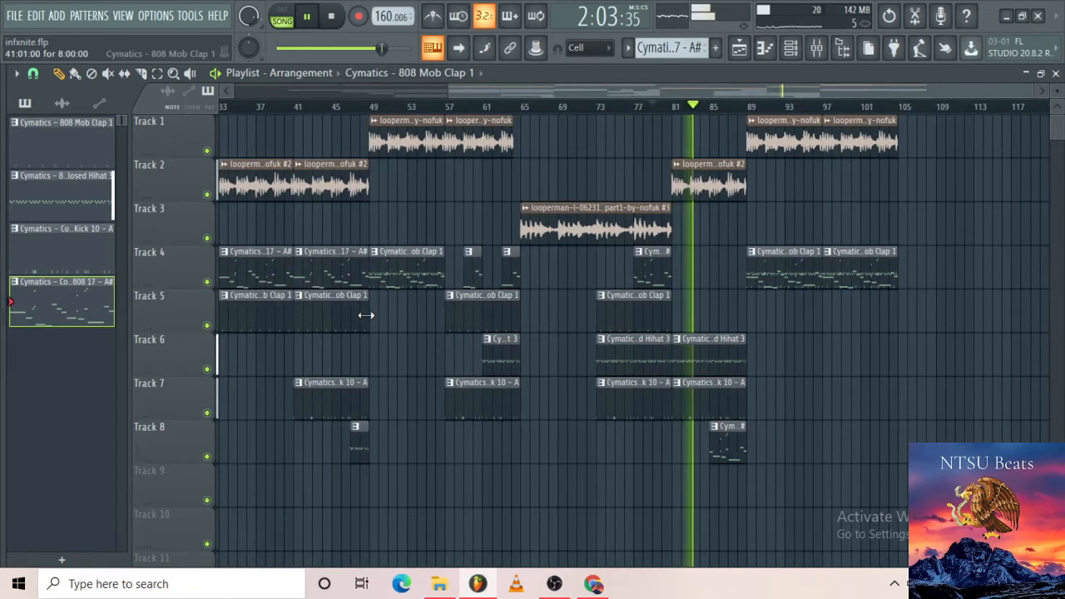
pyautogui.scroll(-4, 368, 314)
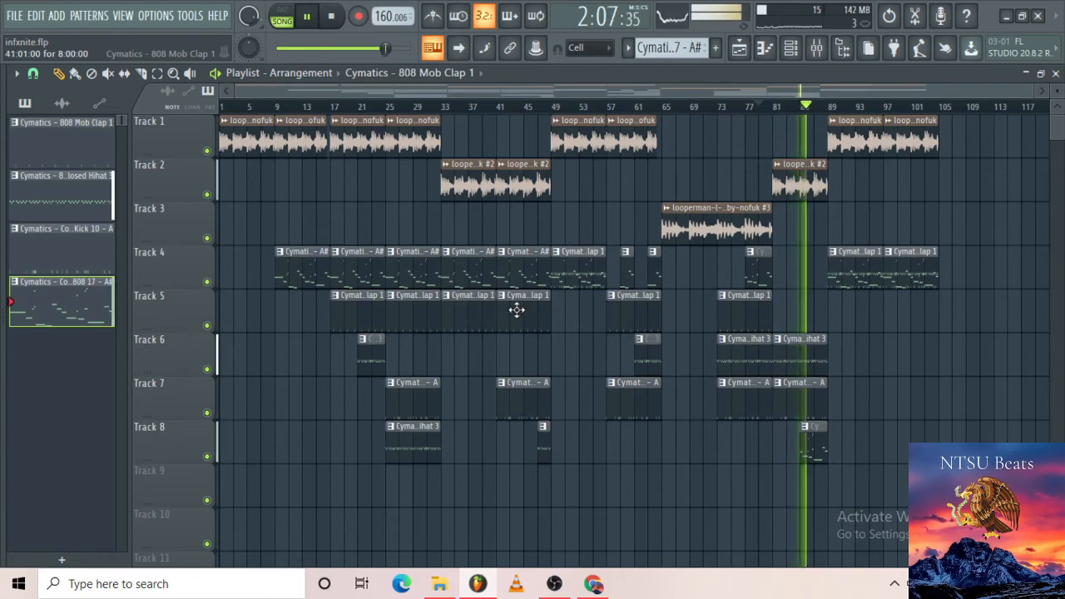
pyautogui.moveTo(496, 312); pyautogui.dragTo(517, 310)
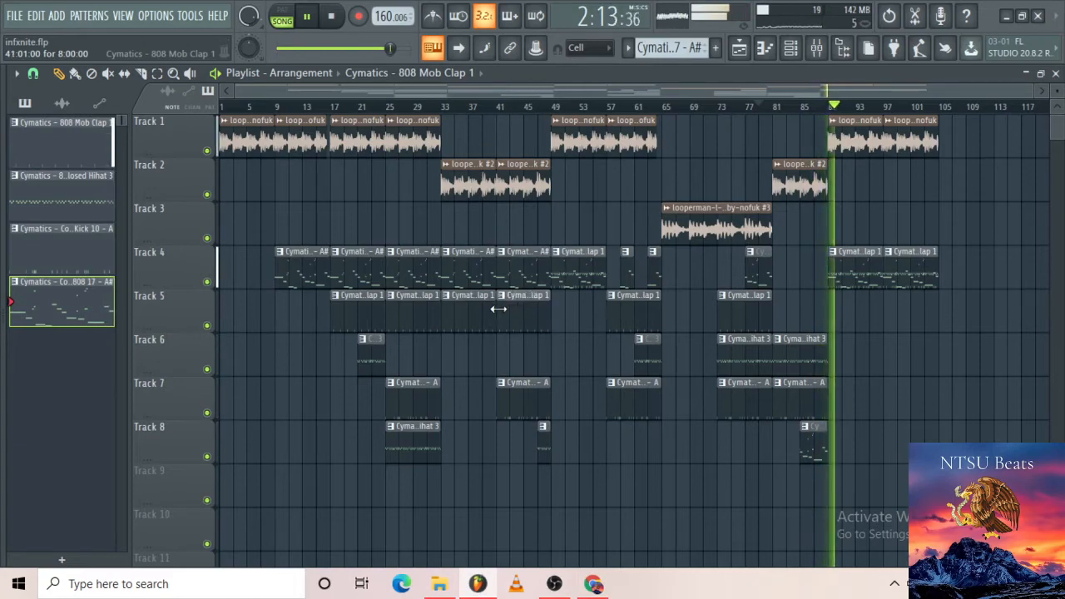
pyautogui.scroll(5, 559, 312)
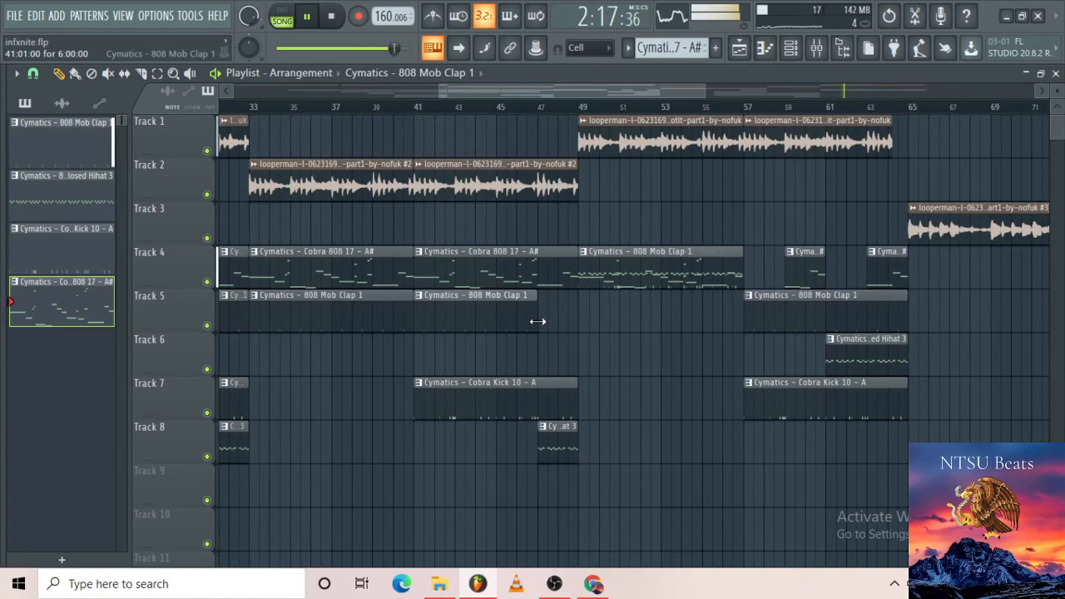
# Move the bar 97 clap clip to Track 5 and the closed hi-hat clip to Track 6, trimming the hi-hat's start to bar 101
pyautogui.scroll(-5, 654, 308)
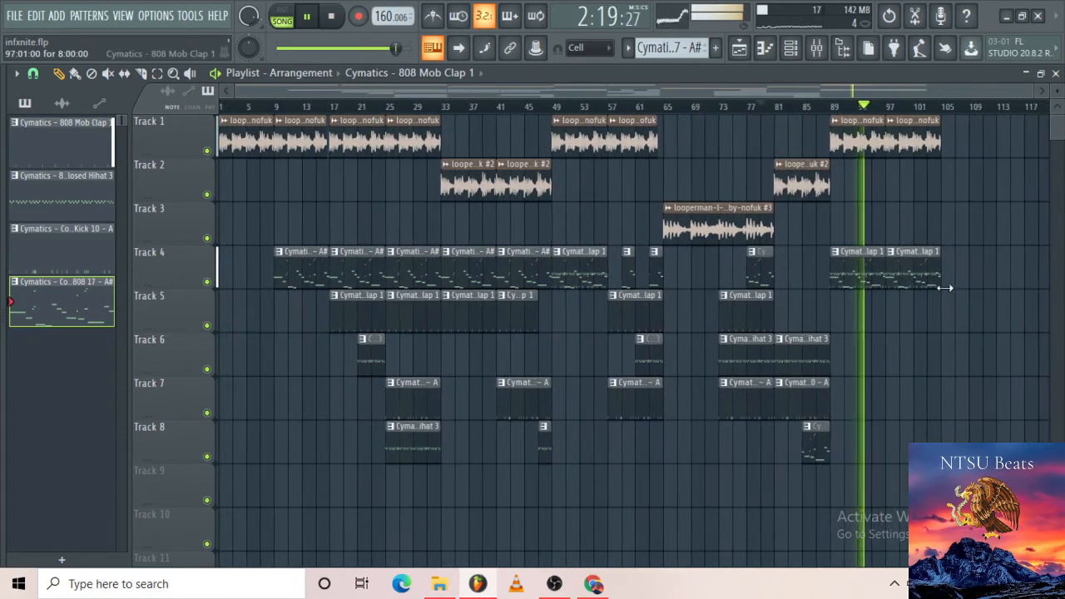
pyautogui.scroll(5, 884, 277)
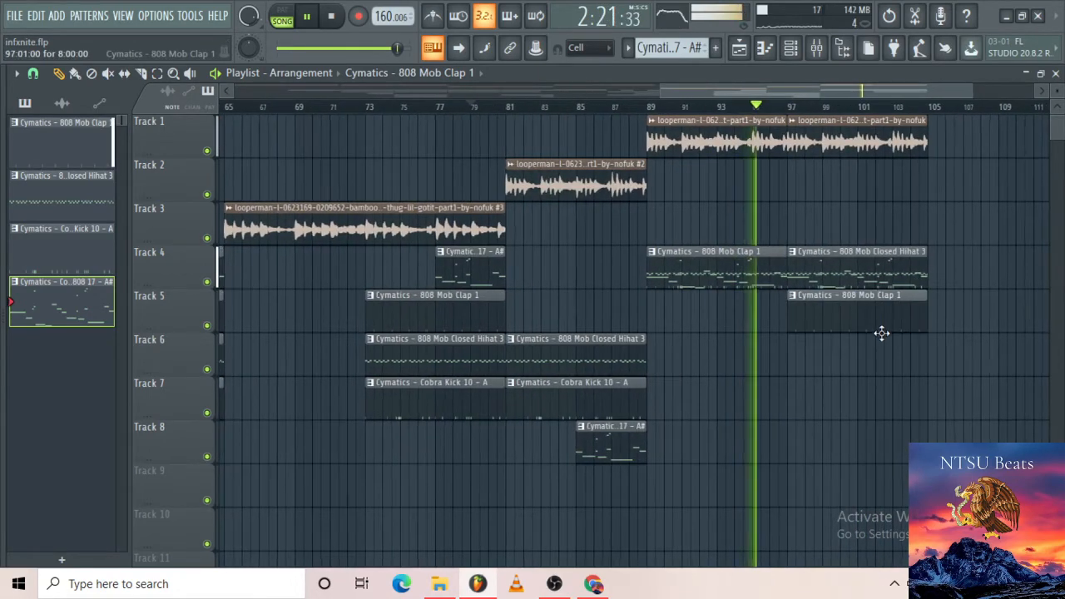
pyautogui.moveTo(856, 277); pyautogui.dragTo(863, 375)
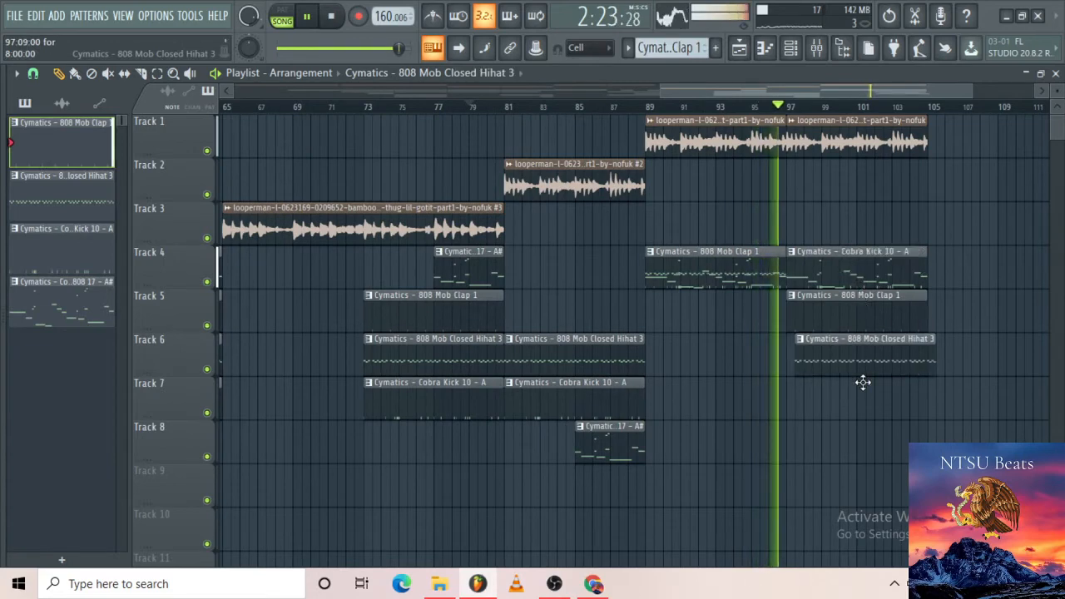
pyautogui.moveTo(789, 358); pyautogui.dragTo(859, 352)
# Move the Cobra Kick clip at bar 97 from Track 4 to Track 7 and save the project
pyautogui.moveTo(848, 271); pyautogui.dragTo(843, 416)
pyautogui.moveTo(857, 267); pyautogui.dragTo(862, 300)
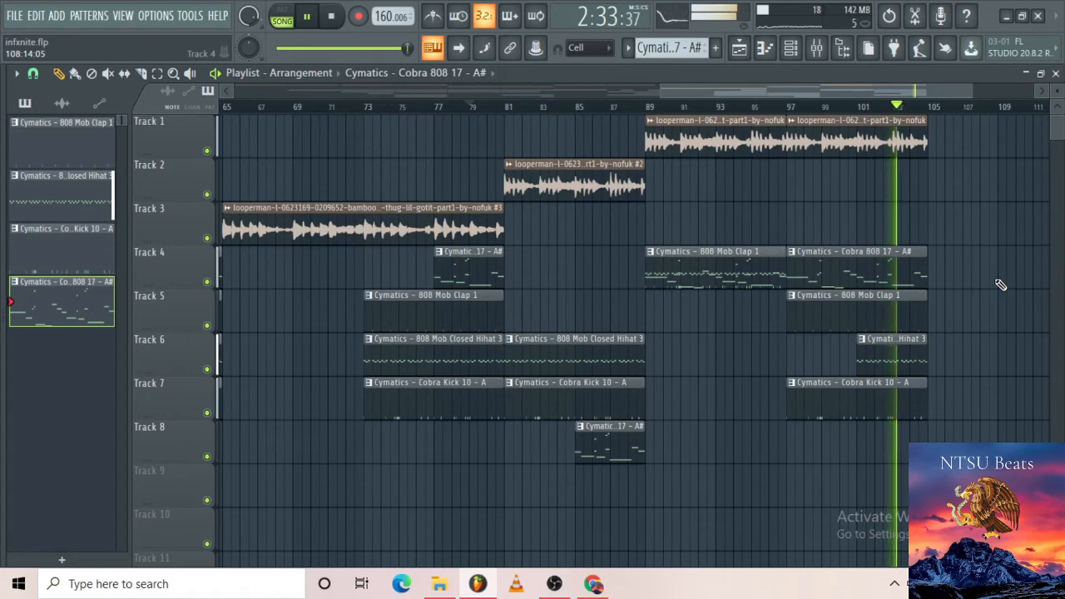
pyautogui.hotkey('ctrl', 's')
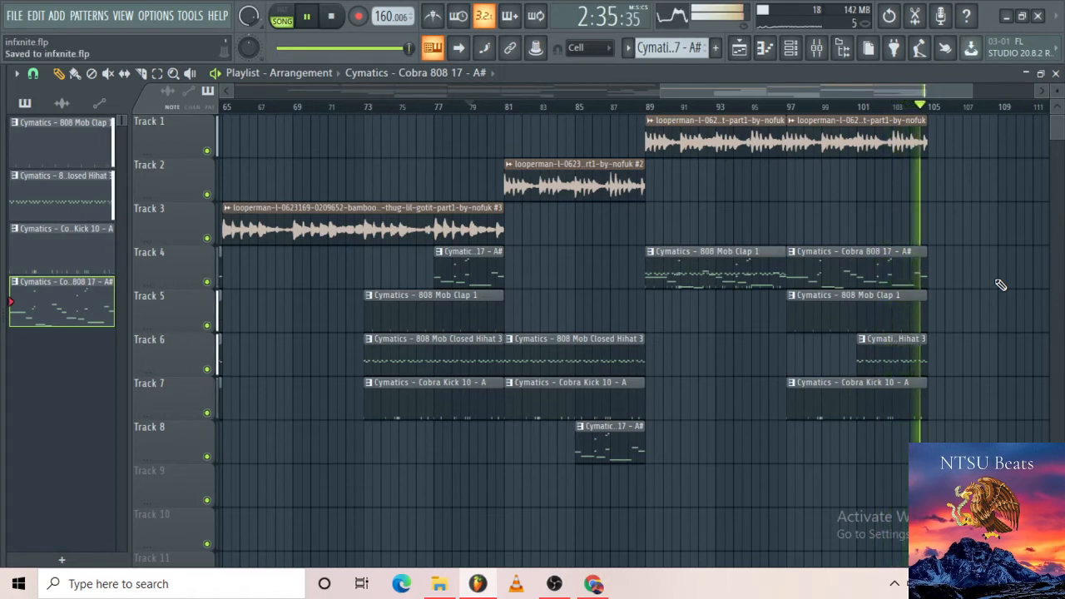
# Make the Track 1 loop clip at bar 9 unique and route its new channel to mixer insert 8
pyautogui.scroll(-5, 912, 267)
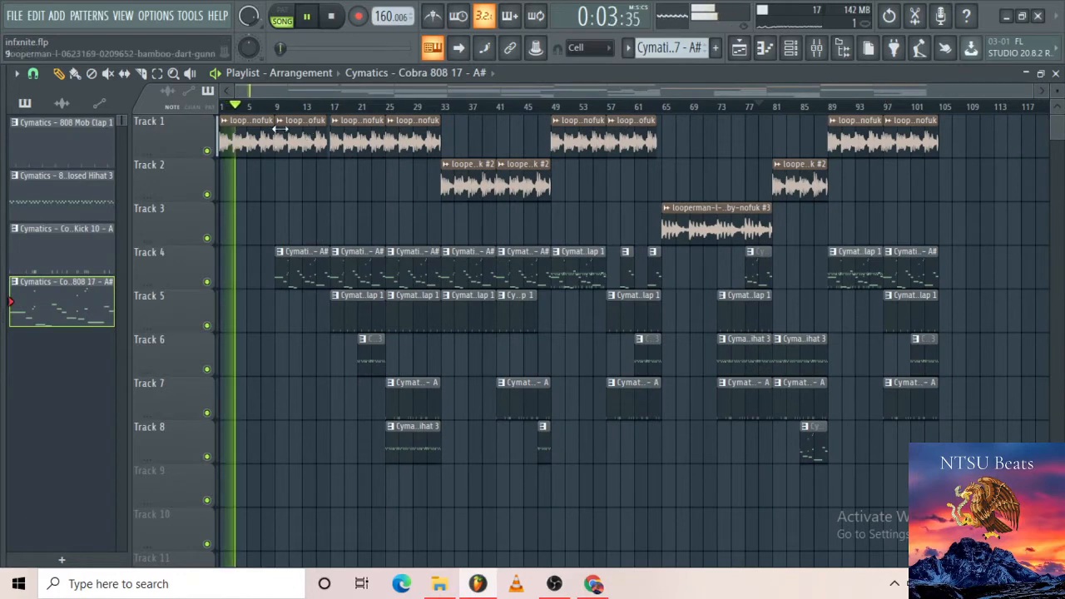
pyautogui.rightClick(282, 125)
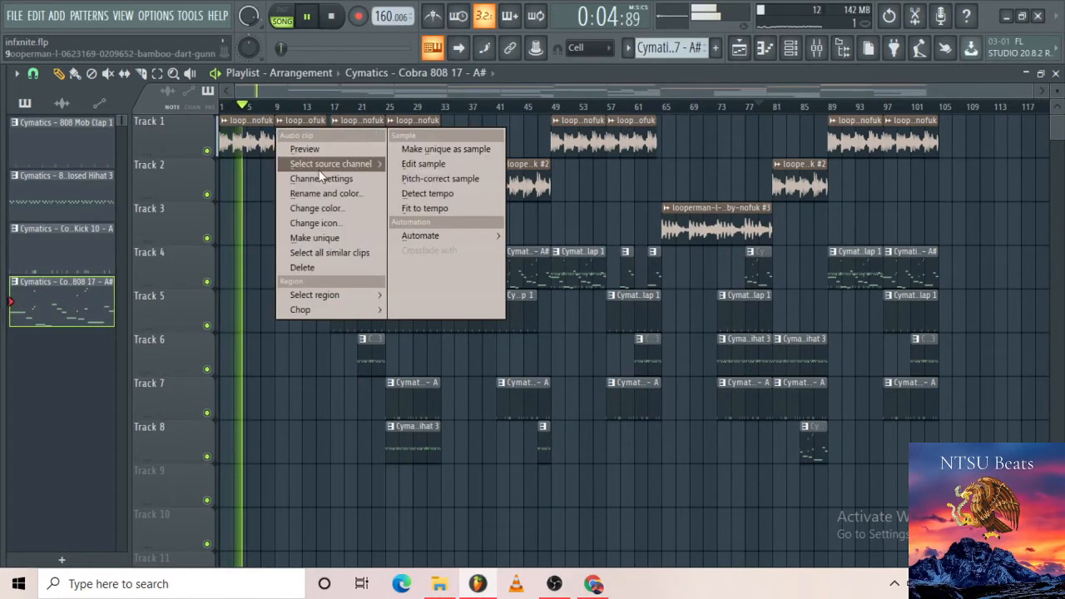
pyautogui.click(316, 231)
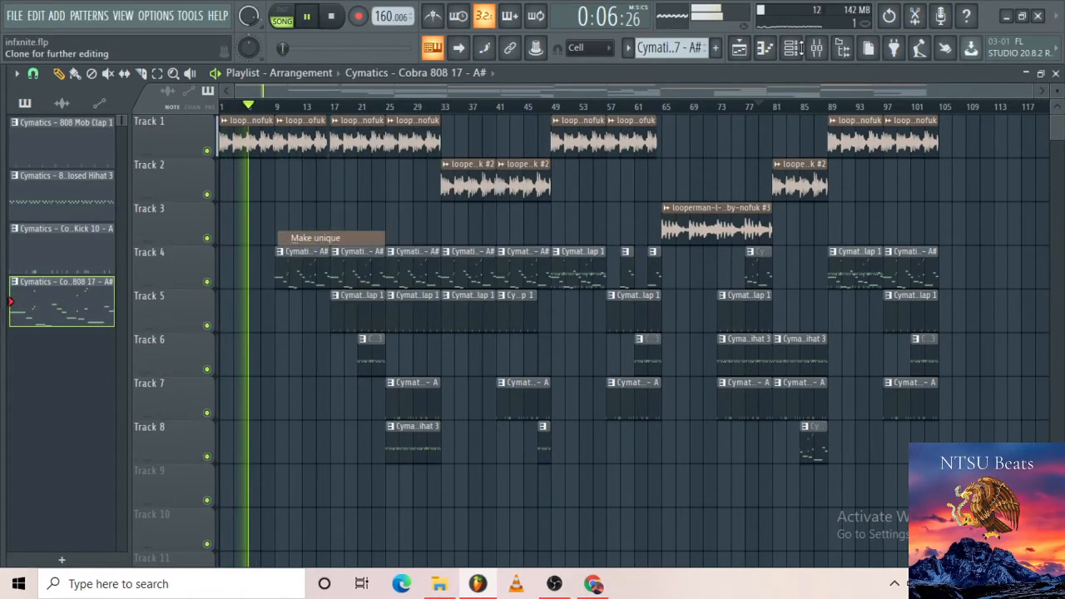
pyautogui.click(791, 49)
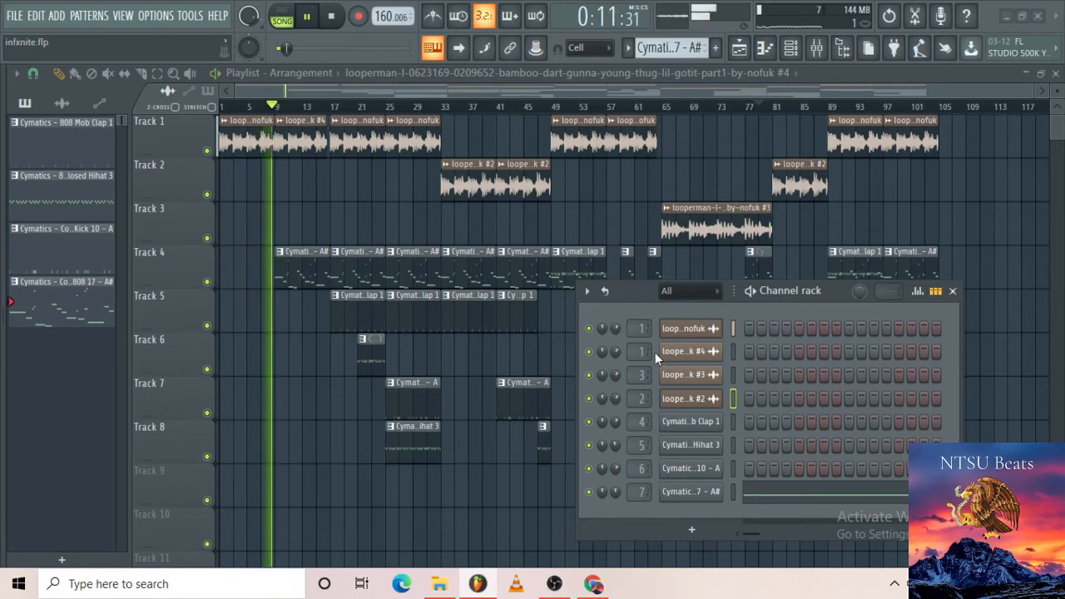
pyautogui.scroll(5, 652, 352)
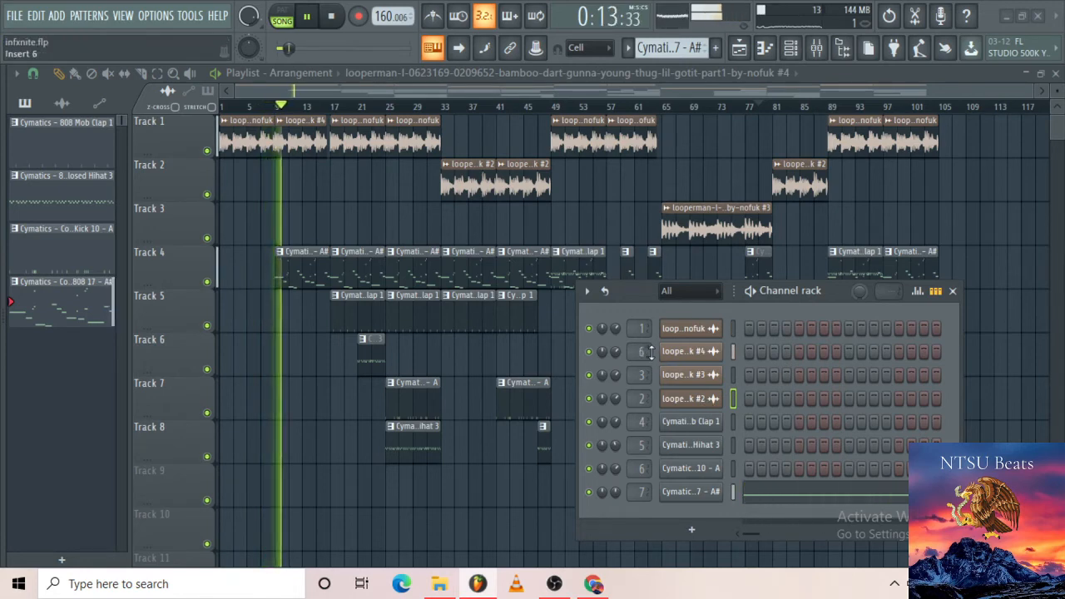
pyautogui.scroll(2, 652, 351)
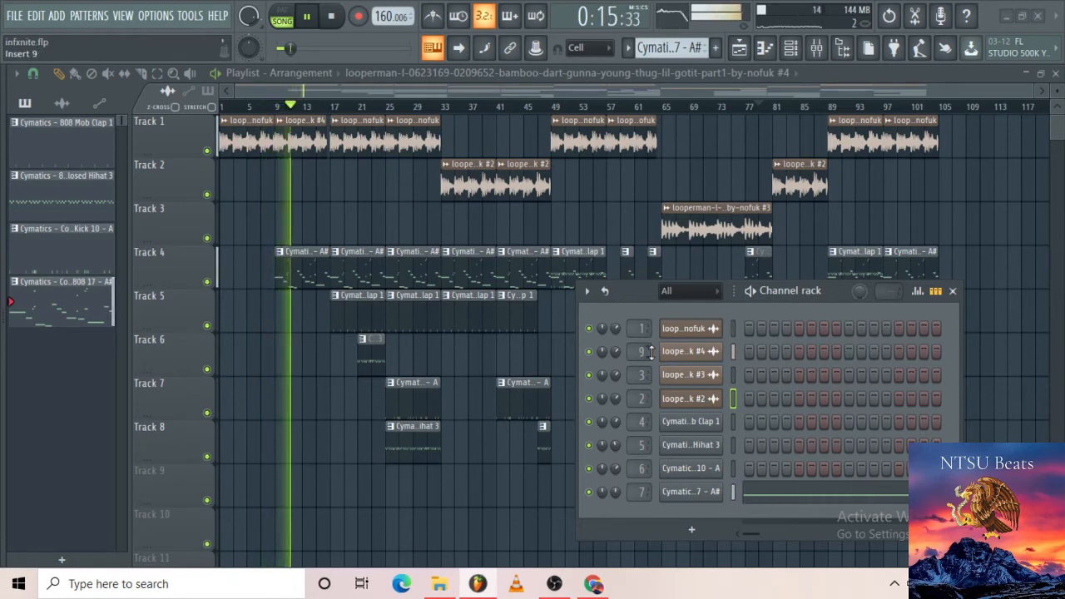
# Load Fruity Love Philter on mixer insert 8 with the Simple triangle lowpass LFO preset and adjust its cutoff envelope amount
pyautogui.click(803, 60)
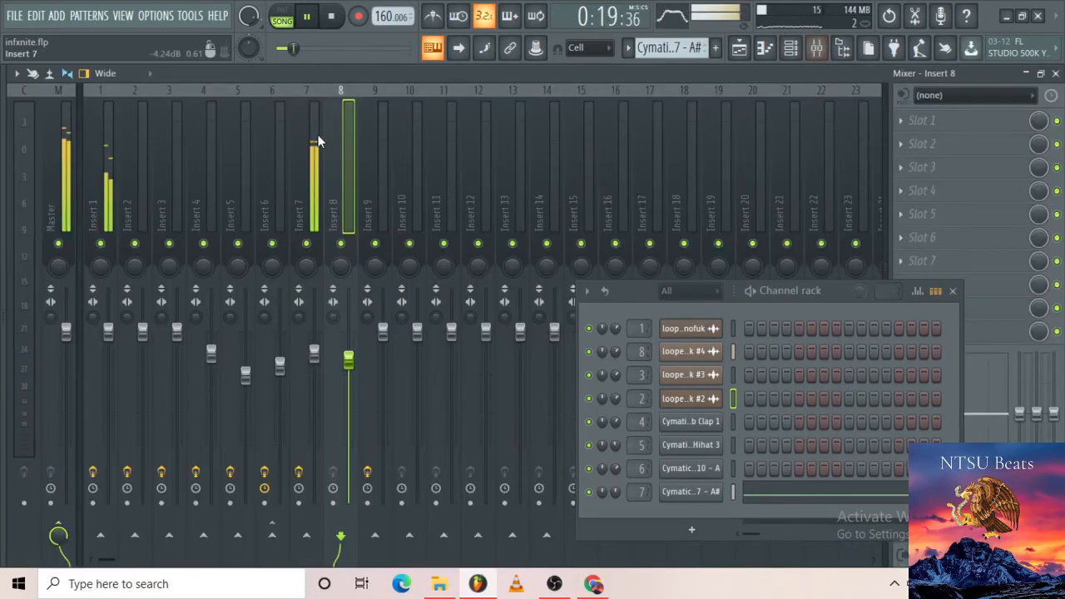
pyautogui.click(906, 124)
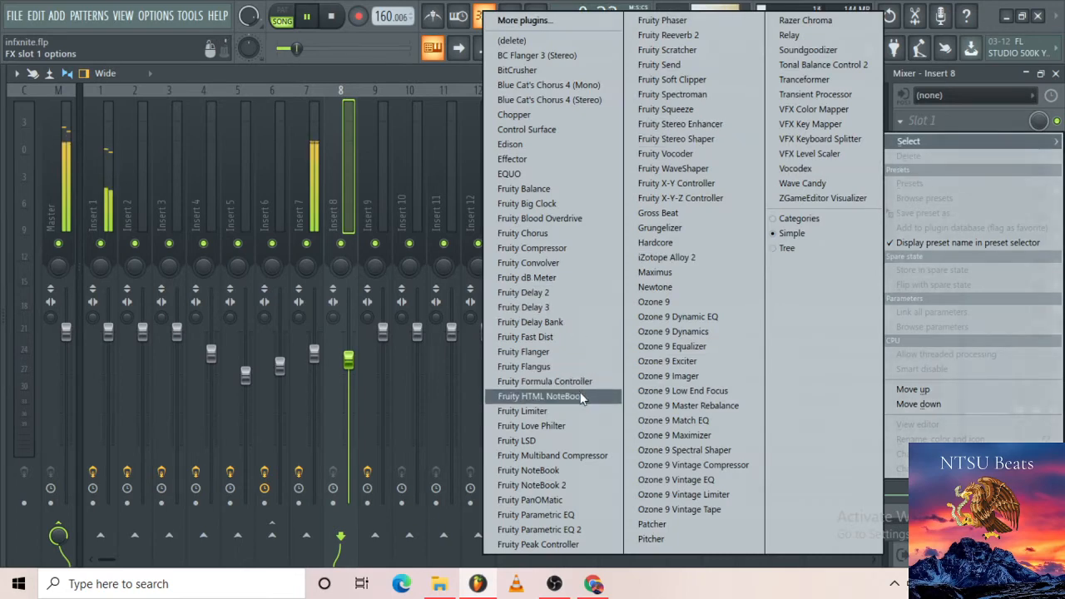
pyautogui.click(549, 425)
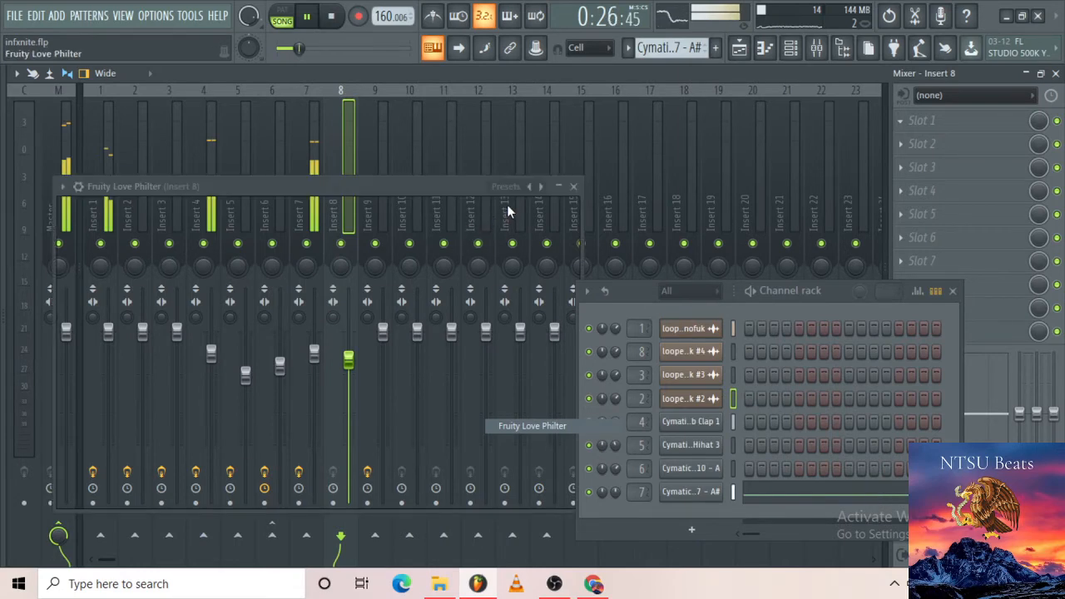
pyautogui.click(530, 191)
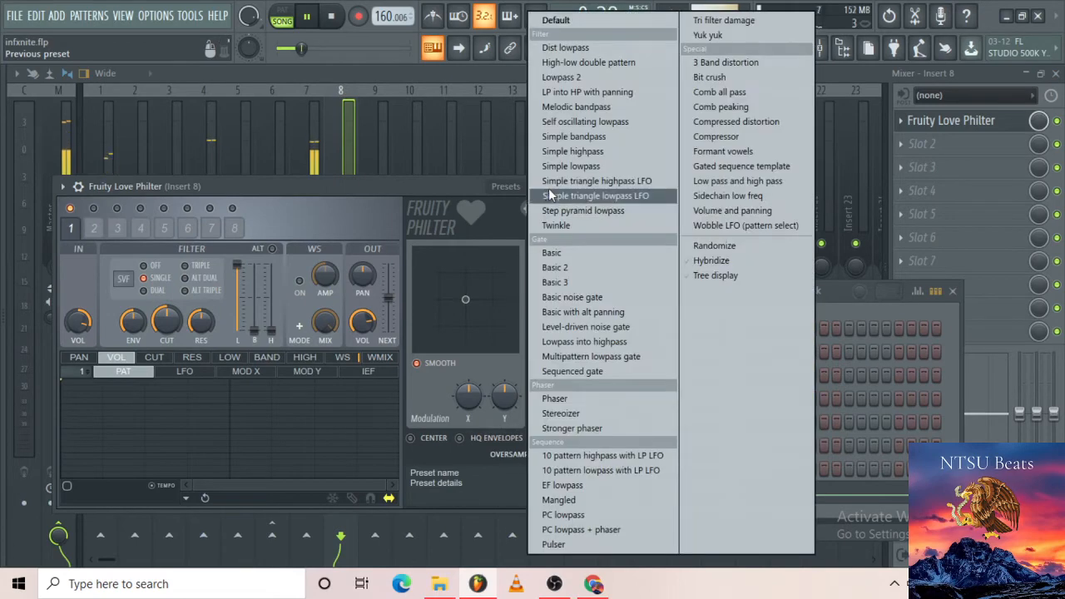
pyautogui.click(549, 195)
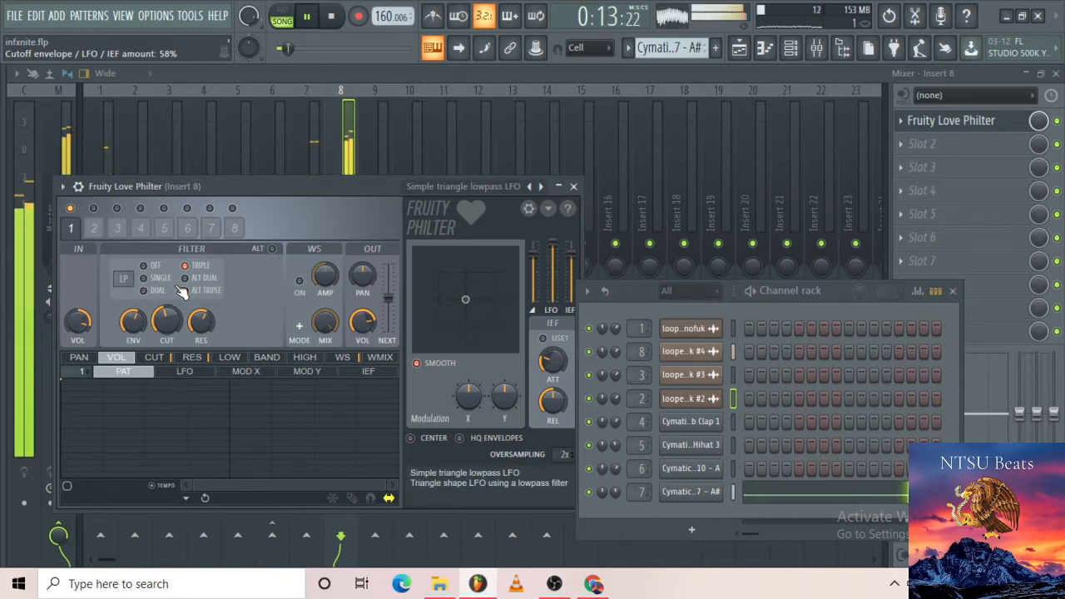
pyautogui.moveTo(84, 321); pyautogui.dragTo(138, 325)
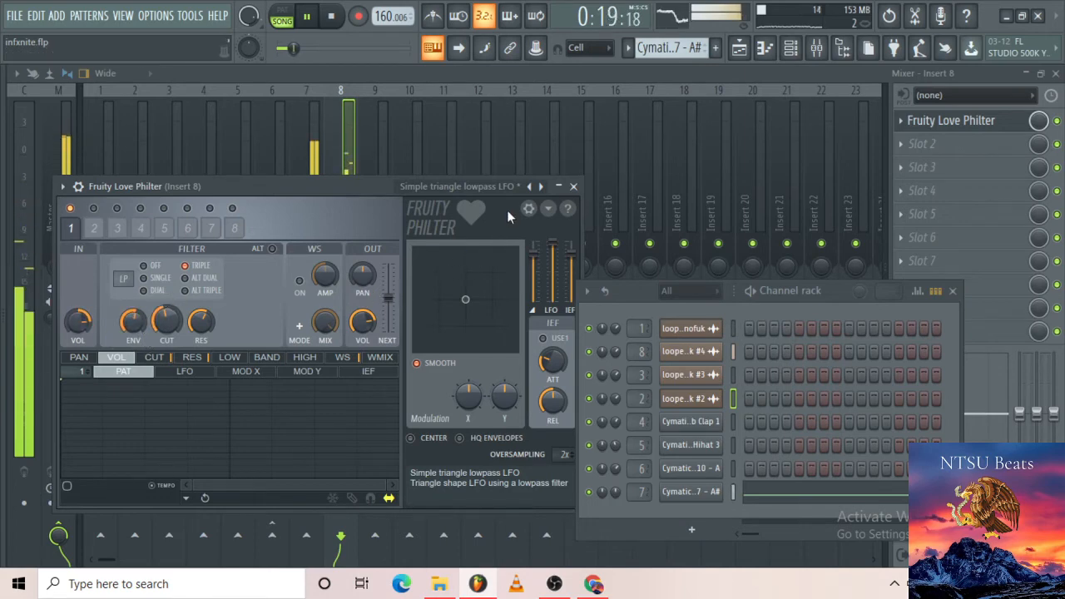
pyautogui.click(574, 186)
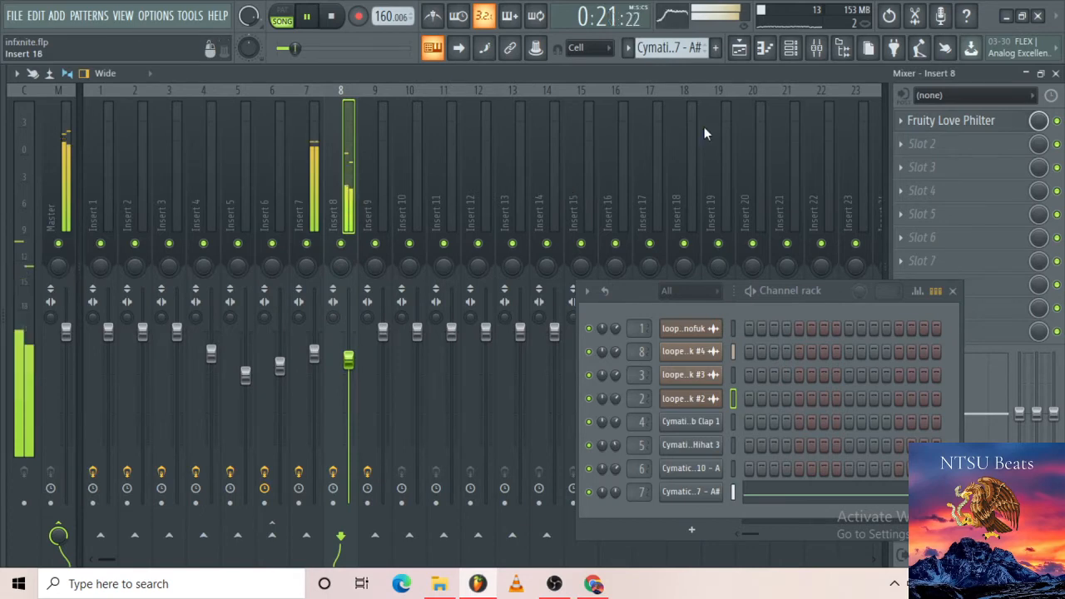
# Trim the end of the 808 Mob Clap clip at bar 33 on Track 5 to bar 40 and close the channel rack
pyautogui.click(750, 50)
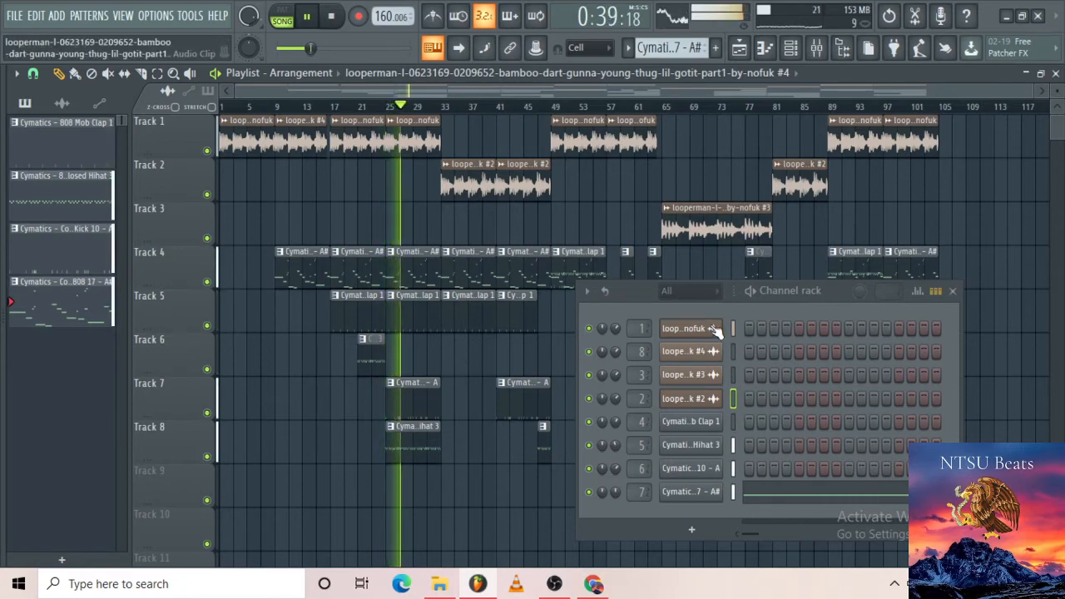
pyautogui.scroll(5, 622, 252)
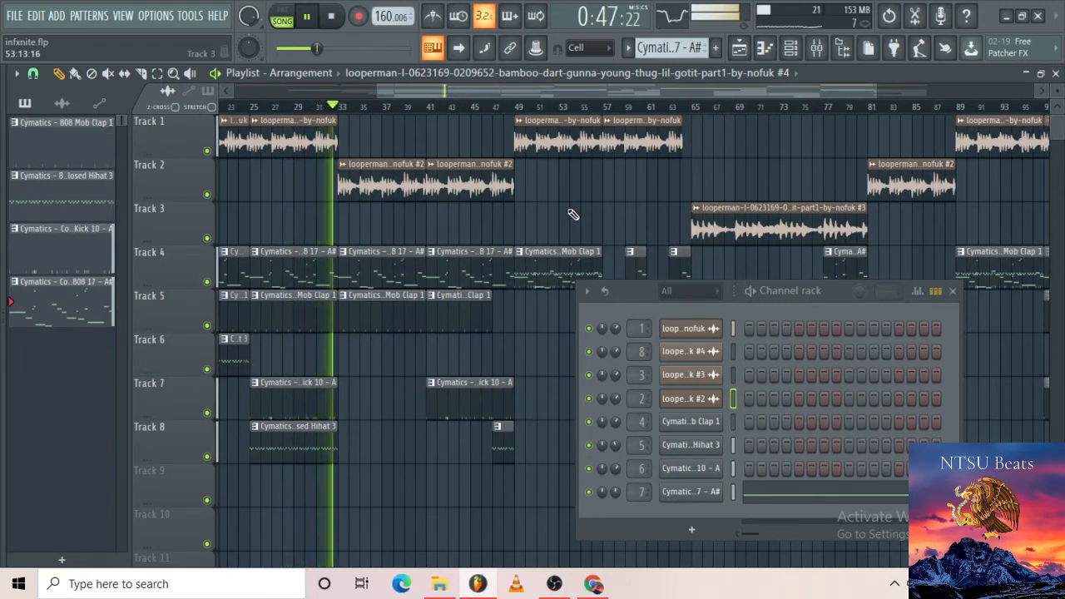
pyautogui.click(422, 296)
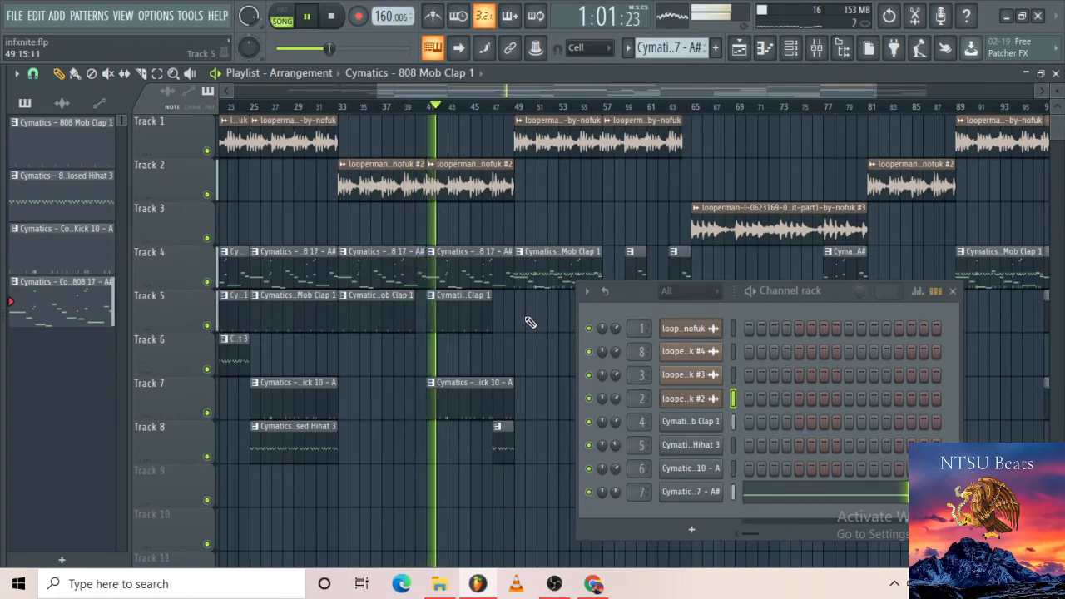
pyautogui.click(953, 291)
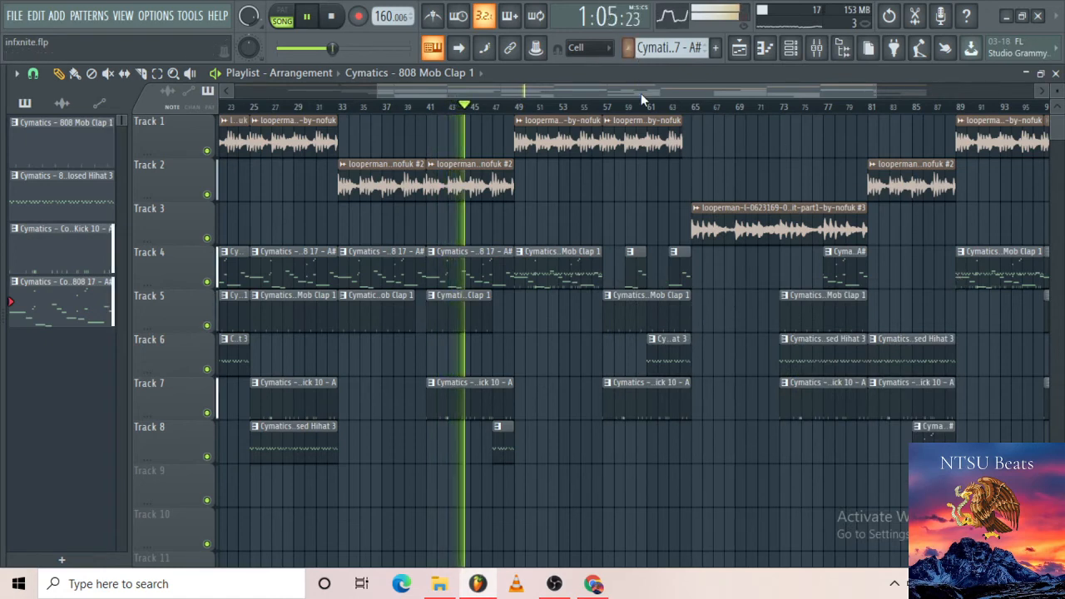
# Trim the end of the Track 1 loop clip that starts at bar 49, leaving a gap of about a quarter bar before bar 57
pyautogui.moveTo(641, 87); pyautogui.dragTo(750, 79)
pyautogui.scroll(10, 434, 209)
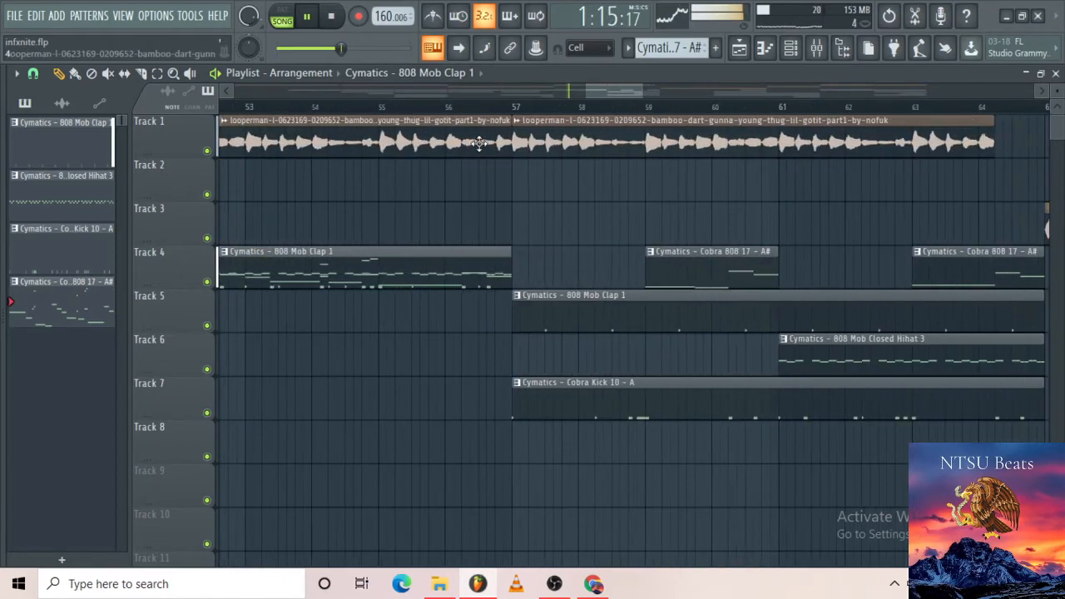
pyautogui.scroll(1, 524, 122)
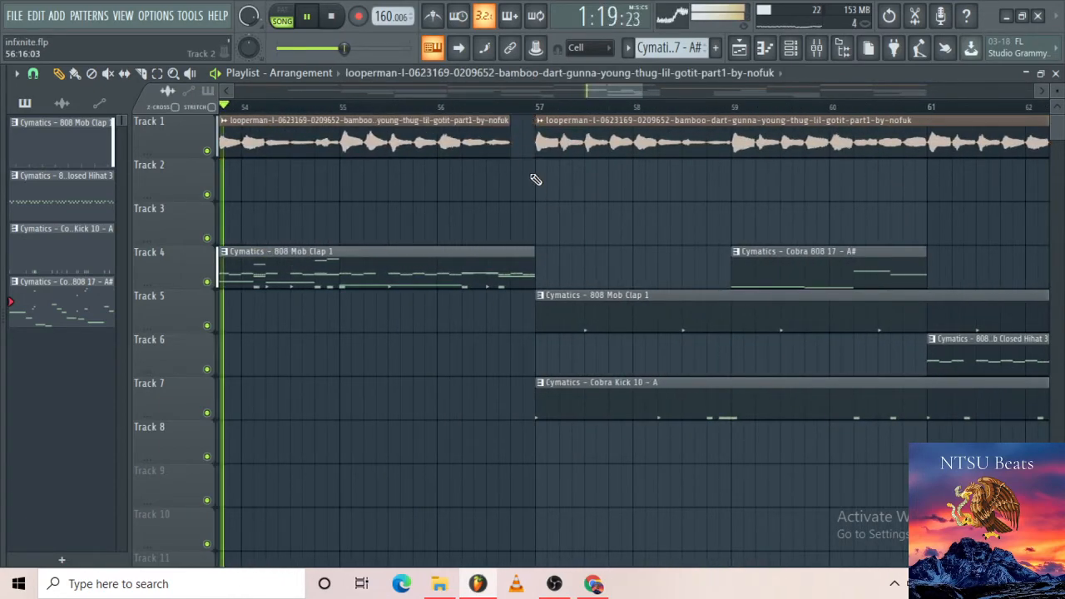
# Review the arrangement from bar 57 to bar 89 during playback
pyautogui.scroll(-5, 536, 179)
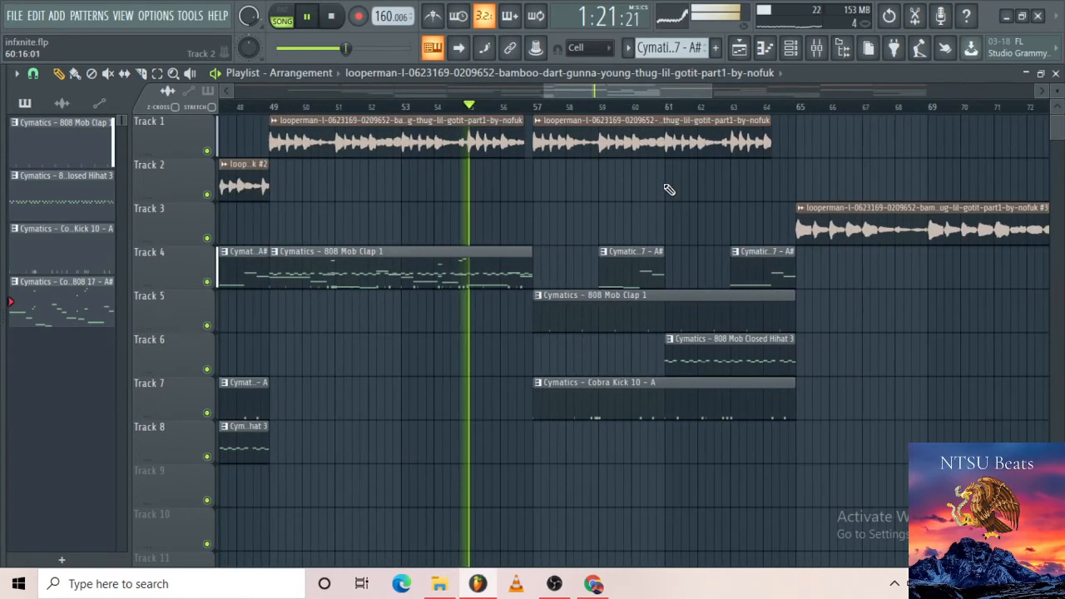
pyautogui.hscroll(5, 643, 94)
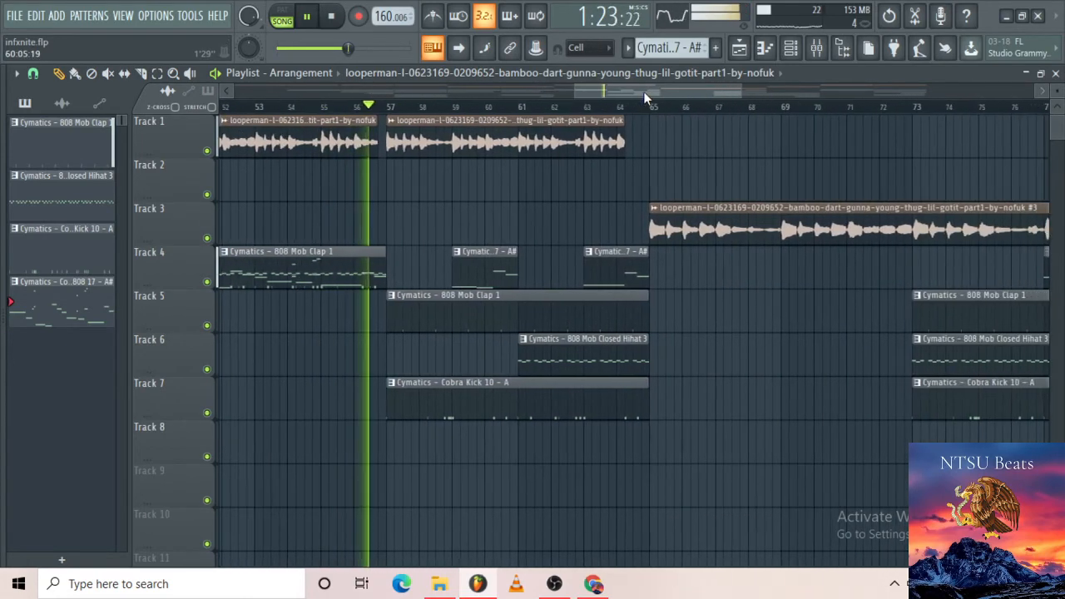
pyautogui.hscroll(2, 645, 98)
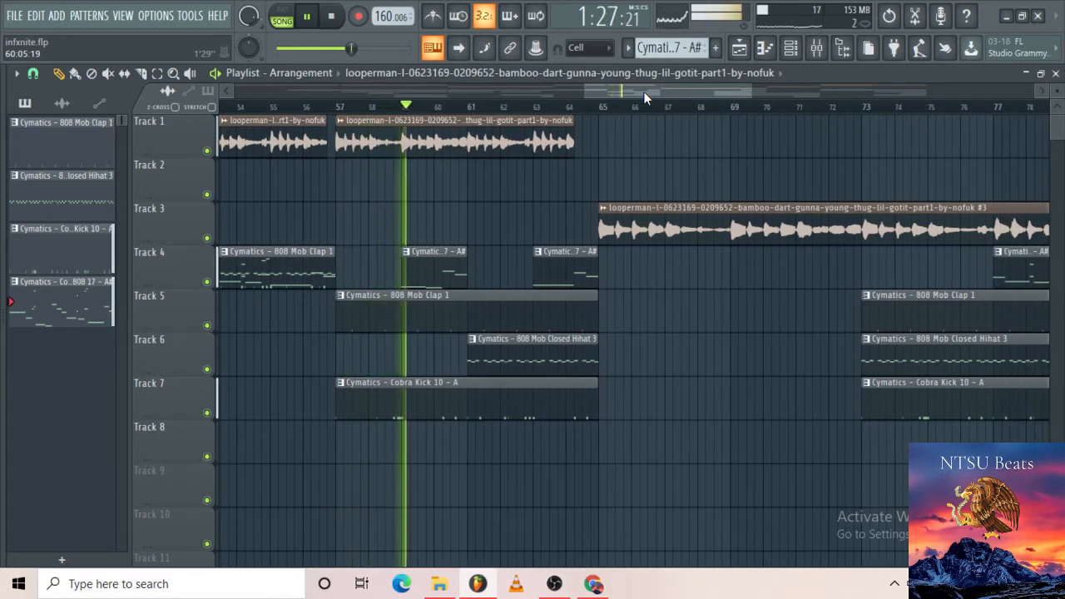
pyautogui.hscroll(3, 645, 99)
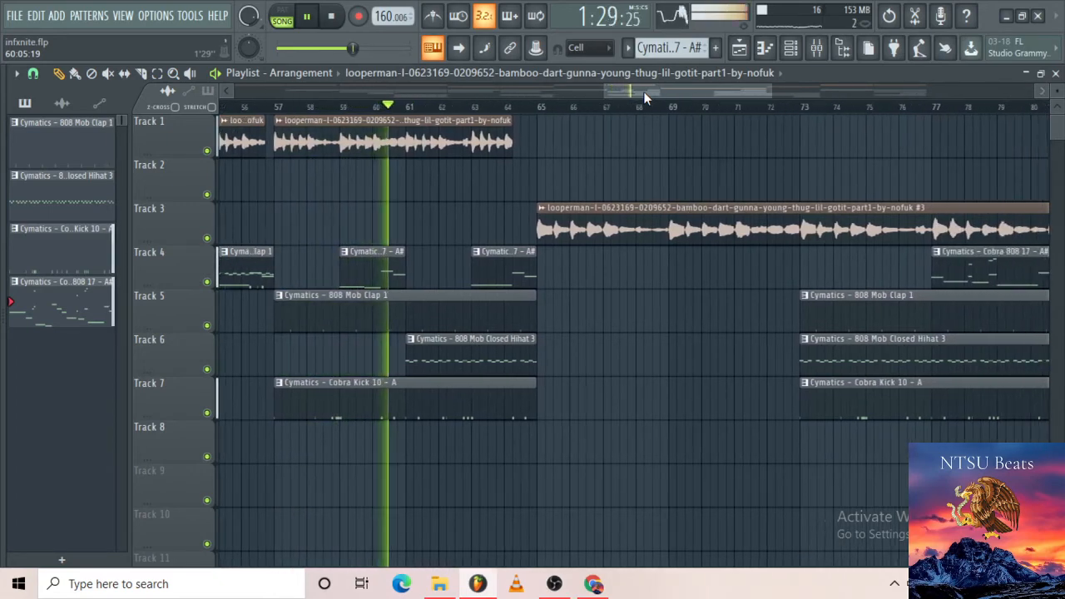
pyautogui.hscroll(3, 645, 98)
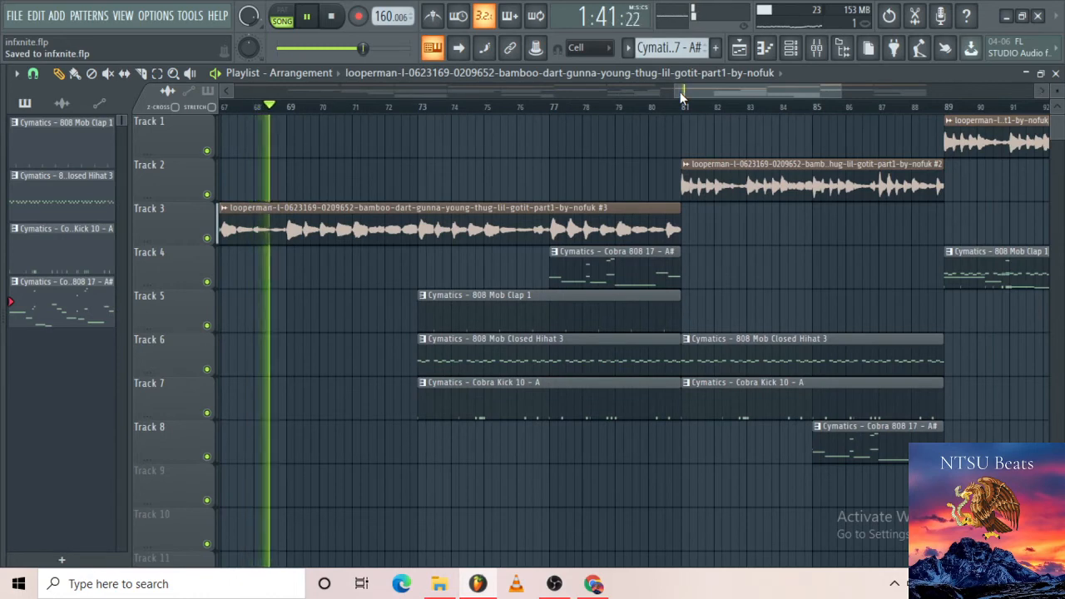
# Try trimming the end of the Track 3 loop clip to leave a gap before bar 81, then undo the trim
pyautogui.moveTo(681, 94); pyautogui.dragTo(705, 91)
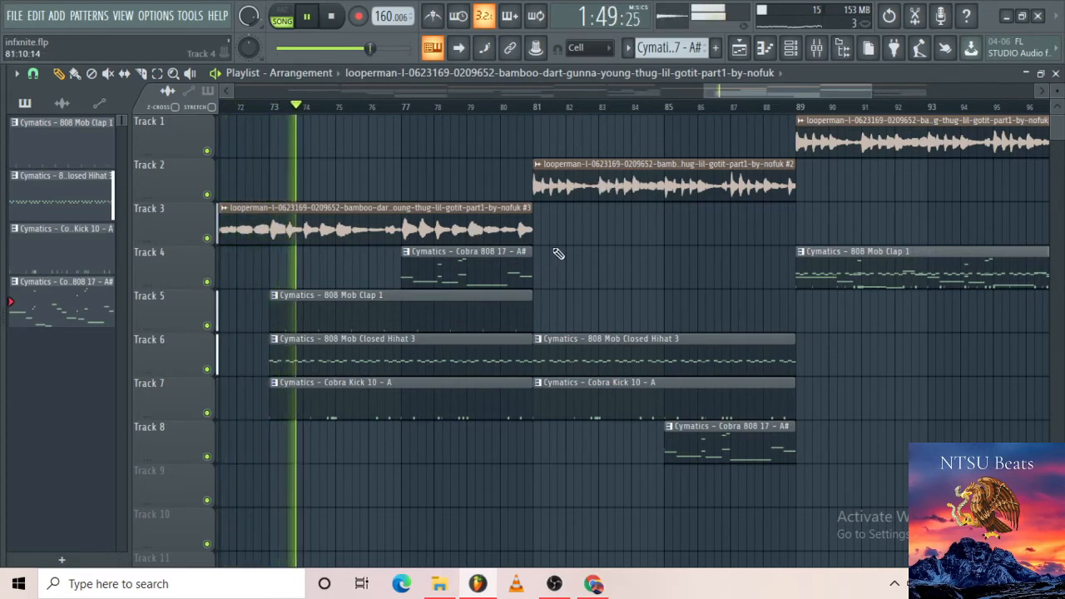
pyautogui.scroll(4, 547, 245)
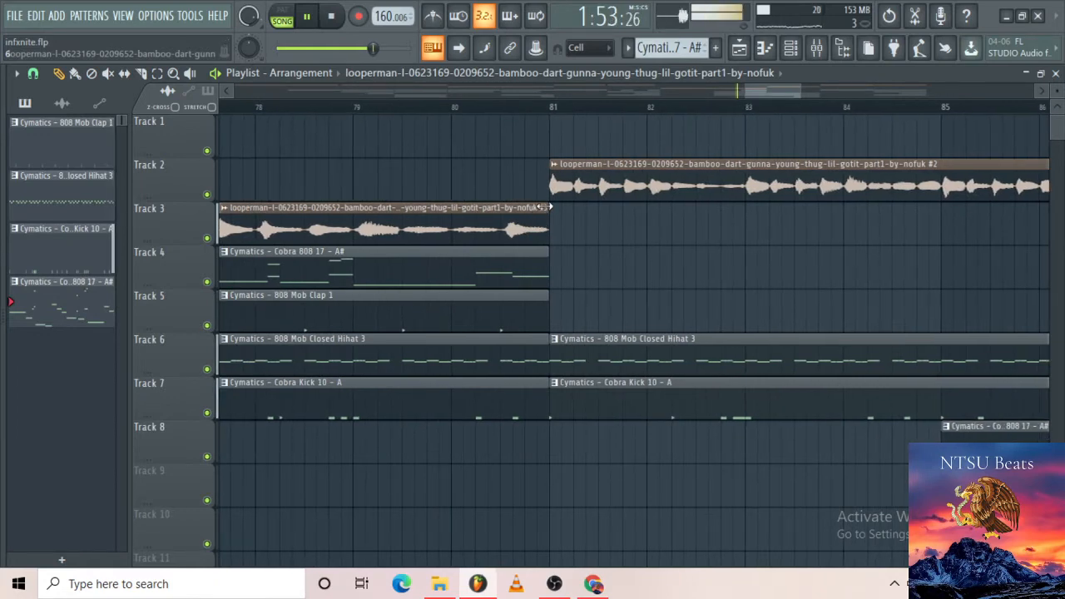
pyautogui.moveTo(549, 207); pyautogui.dragTo(475, 211)
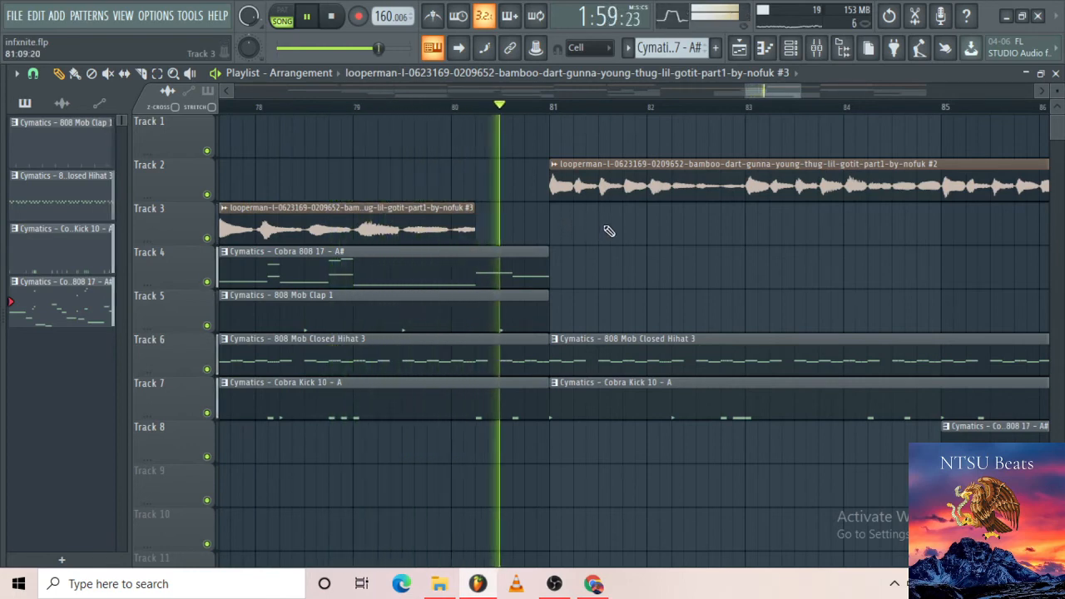
pyautogui.hotkey('ctrl', 'z')
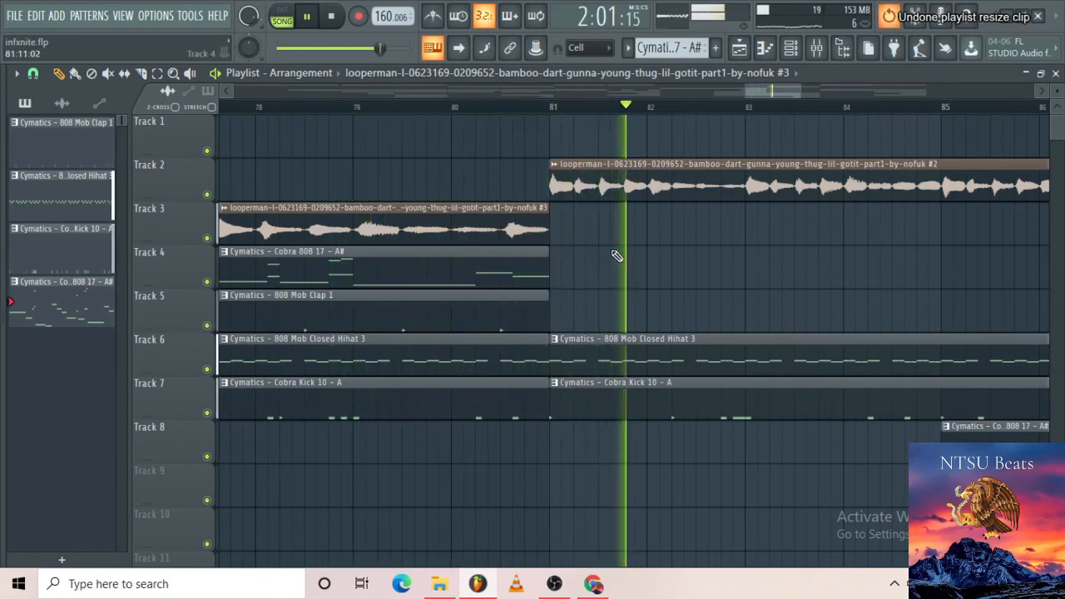
# Create an automation clip for the Master track's volume in the mixer and return to the playlist
pyautogui.scroll(-3, 616, 253)
pyautogui.scroll(-6, 677, 245)
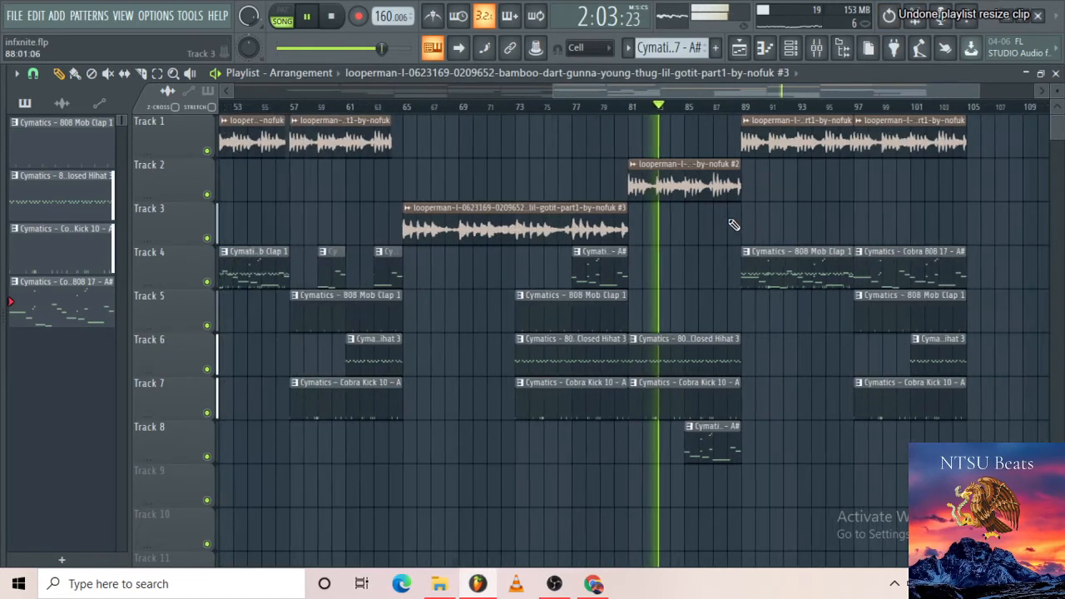
pyautogui.scroll(-3, 733, 225)
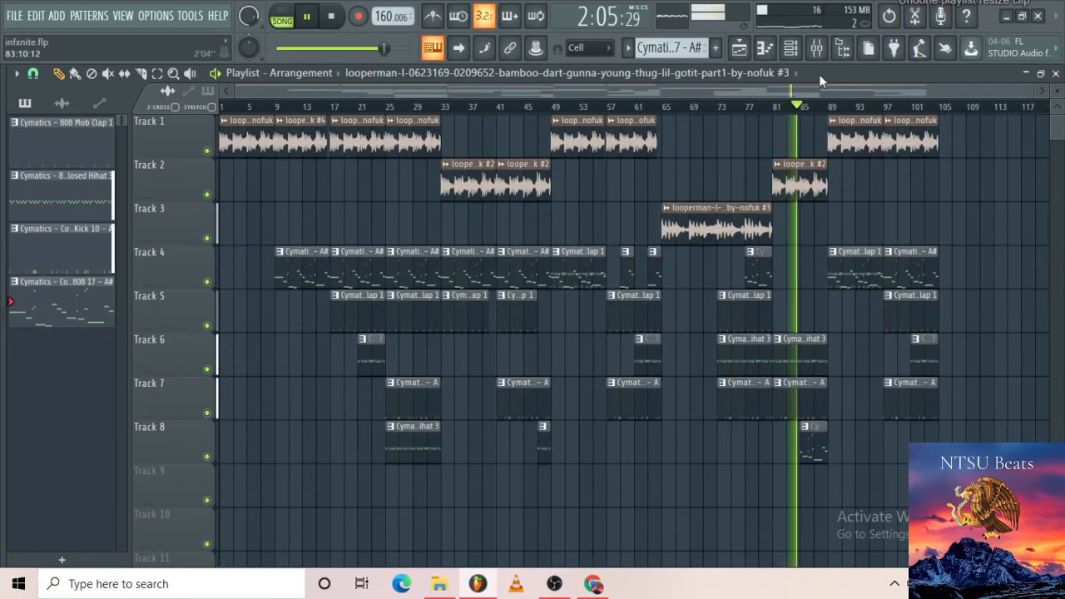
pyautogui.click(818, 52)
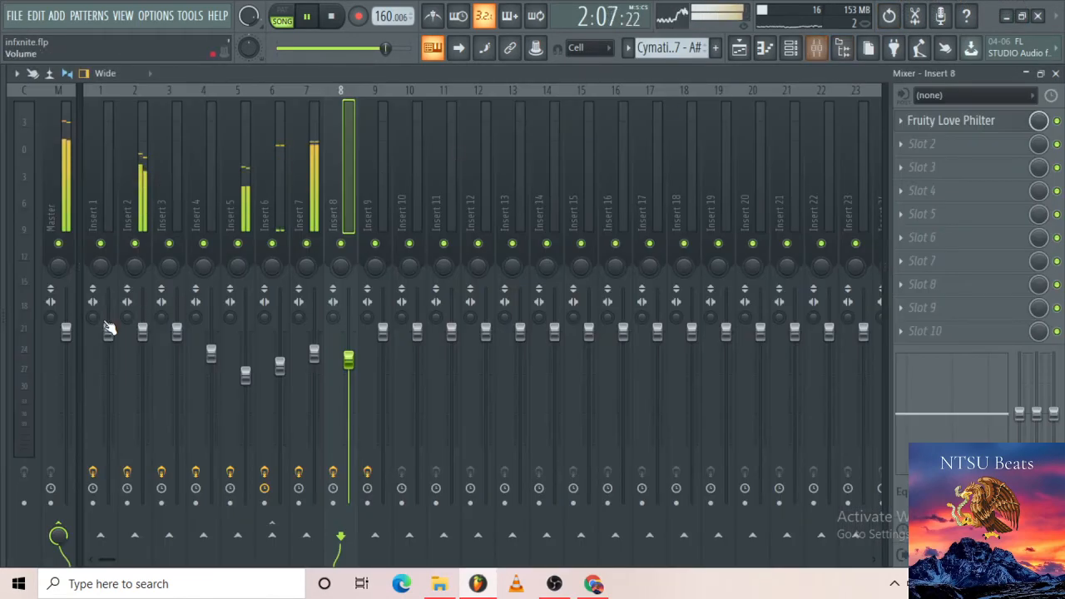
pyautogui.rightClick(67, 332)
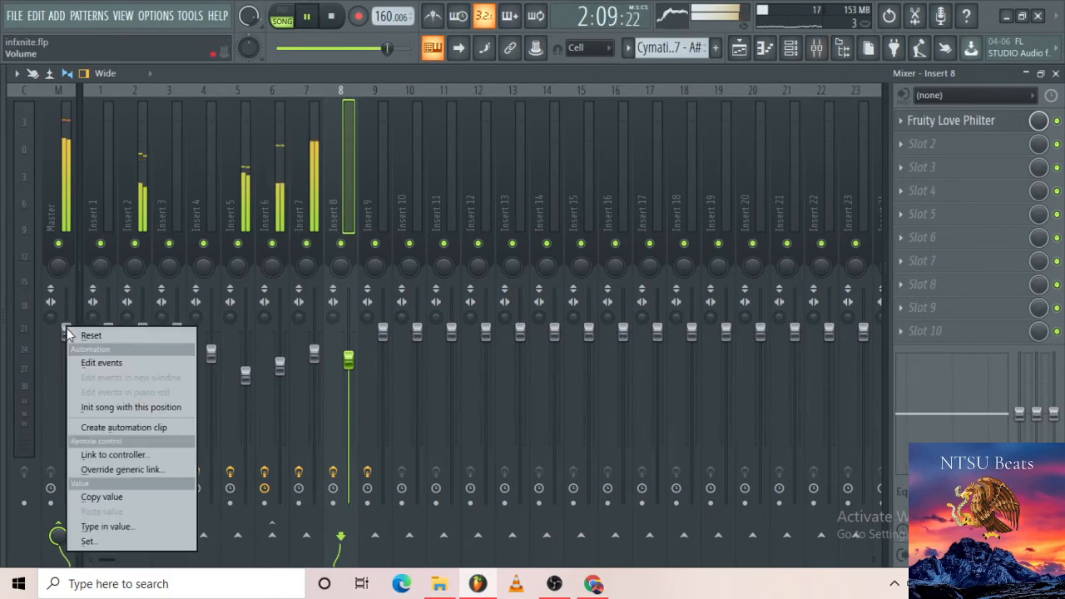
pyautogui.click(130, 428)
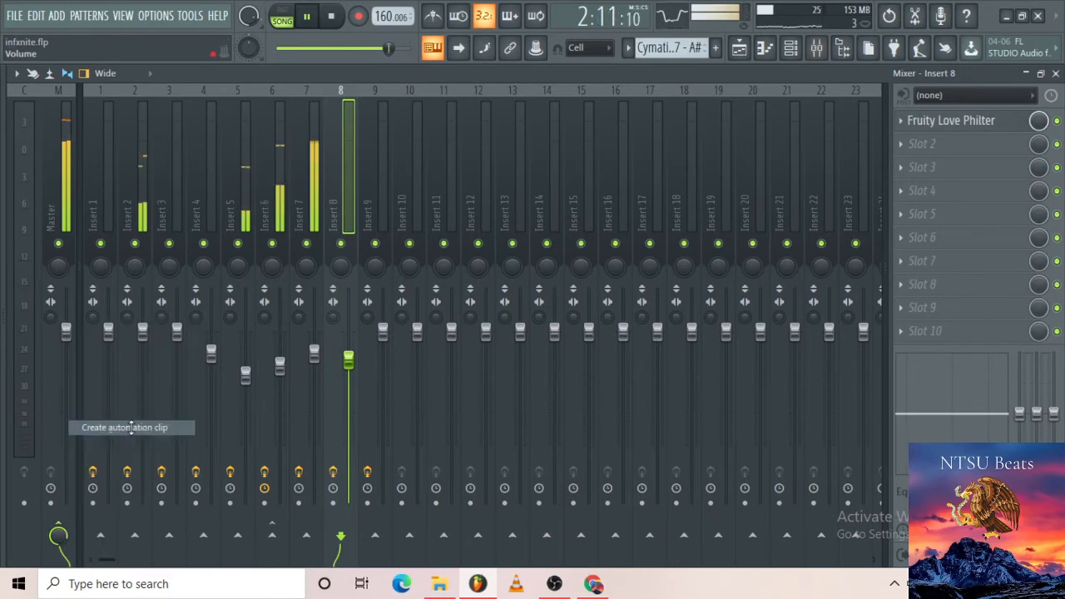
pyautogui.click(739, 48)
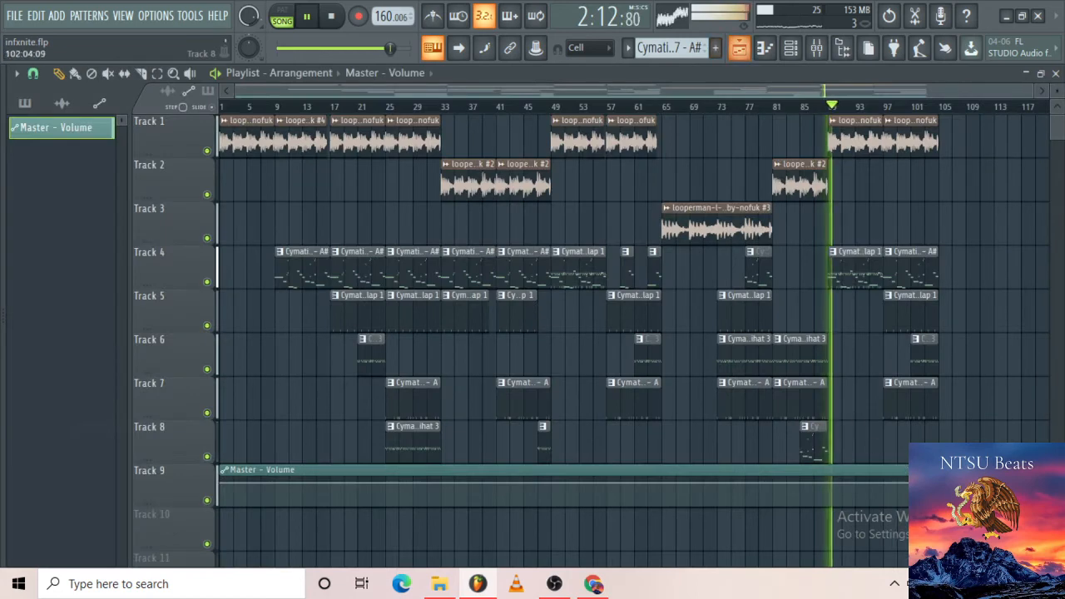
pyautogui.scroll(3, 930, 445)
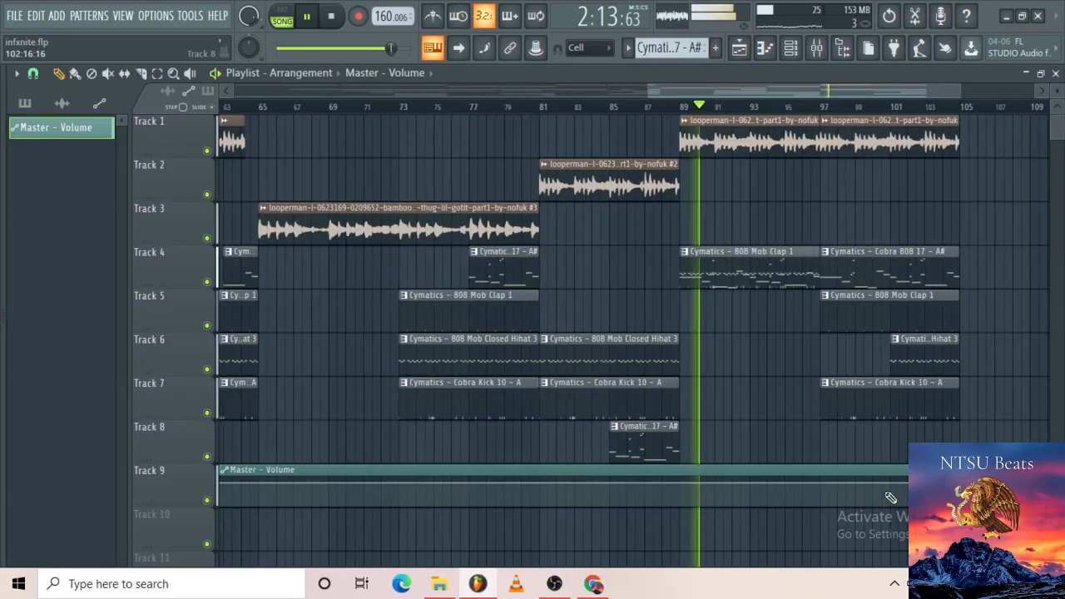
pyautogui.rightClick(821, 483)
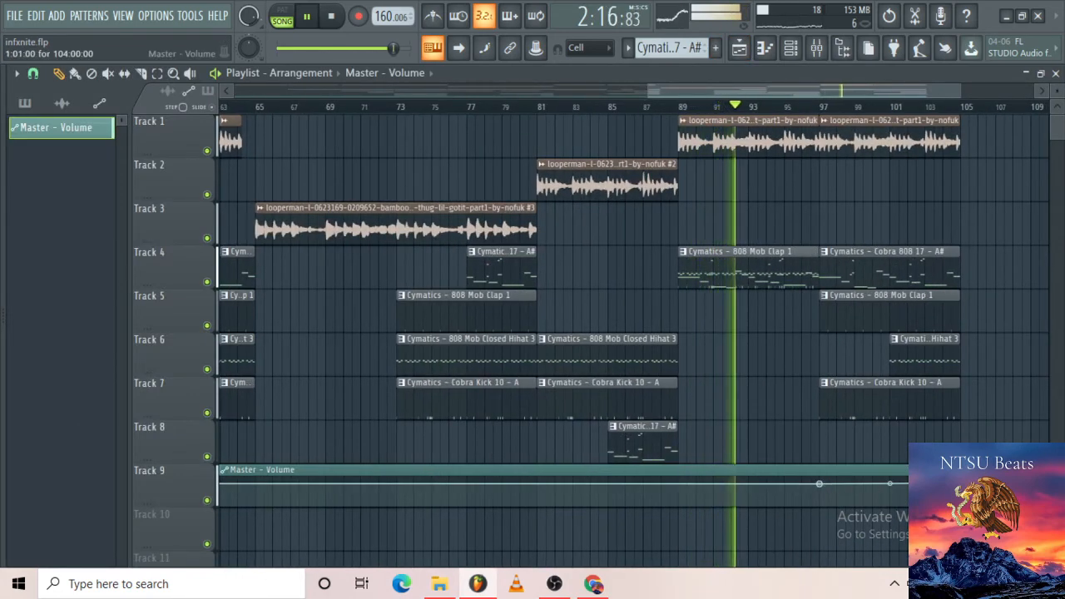
pyautogui.click(888, 16)
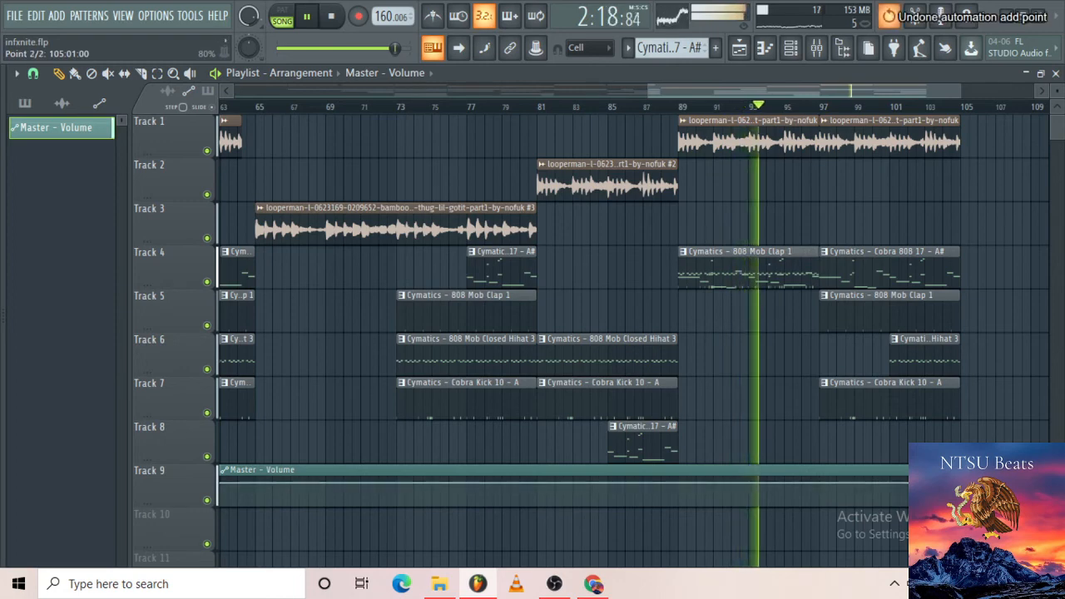
pyautogui.rightClick(964, 481)
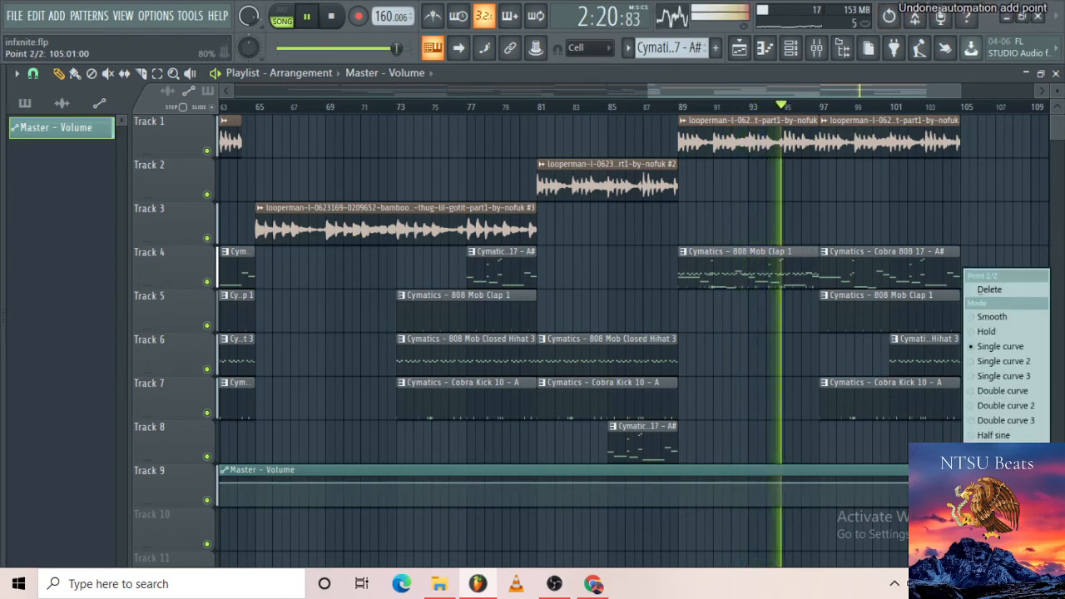
pyautogui.click(907, 508)
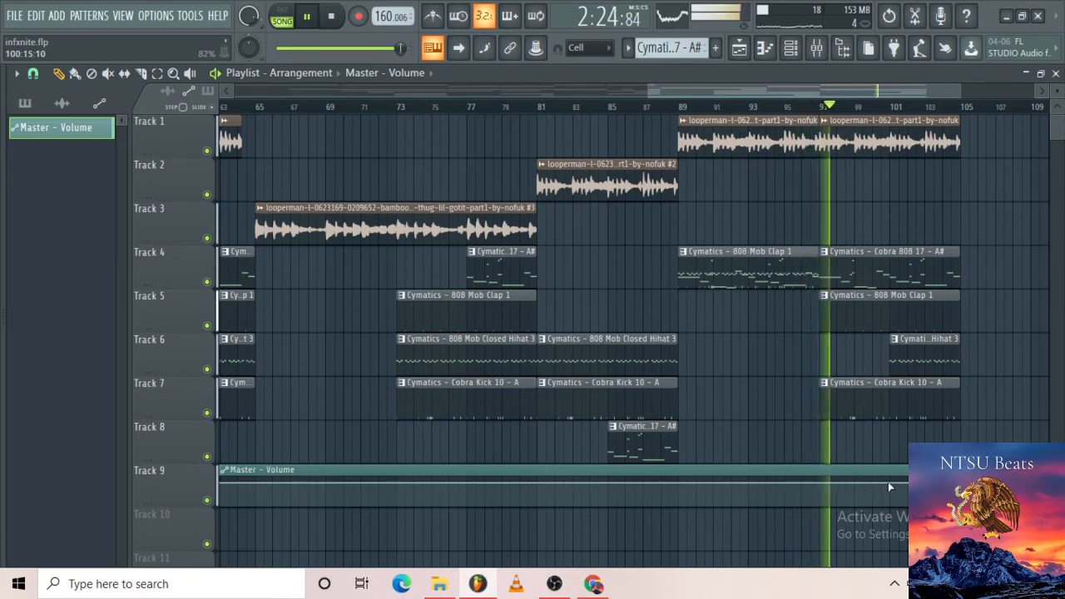
# Shape the Master - Volume automation on Track 9 to fade down from about bar 101 towards the end of the song
pyautogui.click(888, 481)
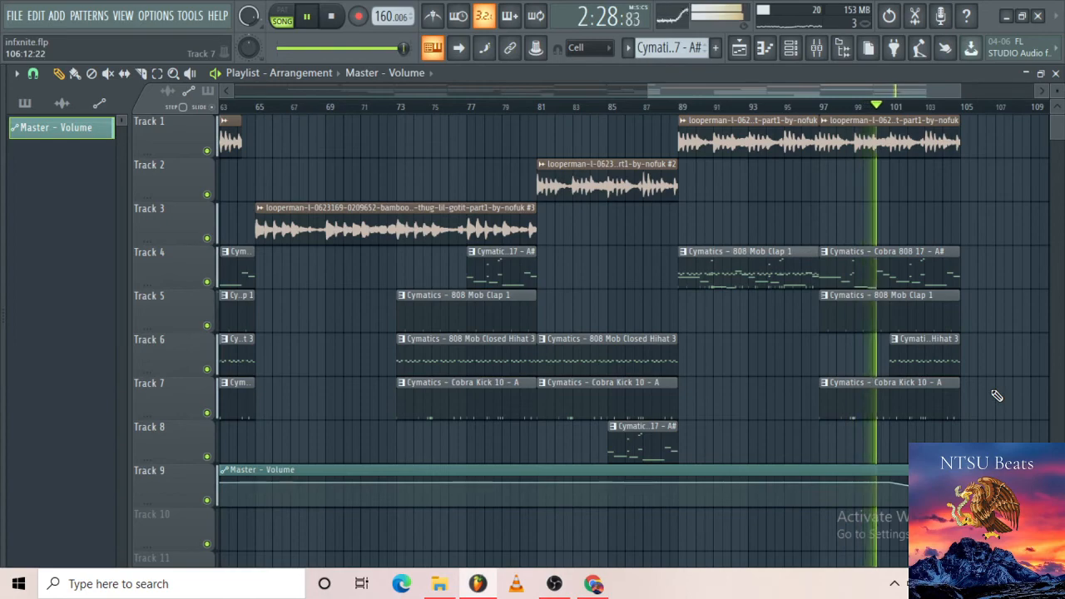
pyautogui.scroll(-3, 997, 396)
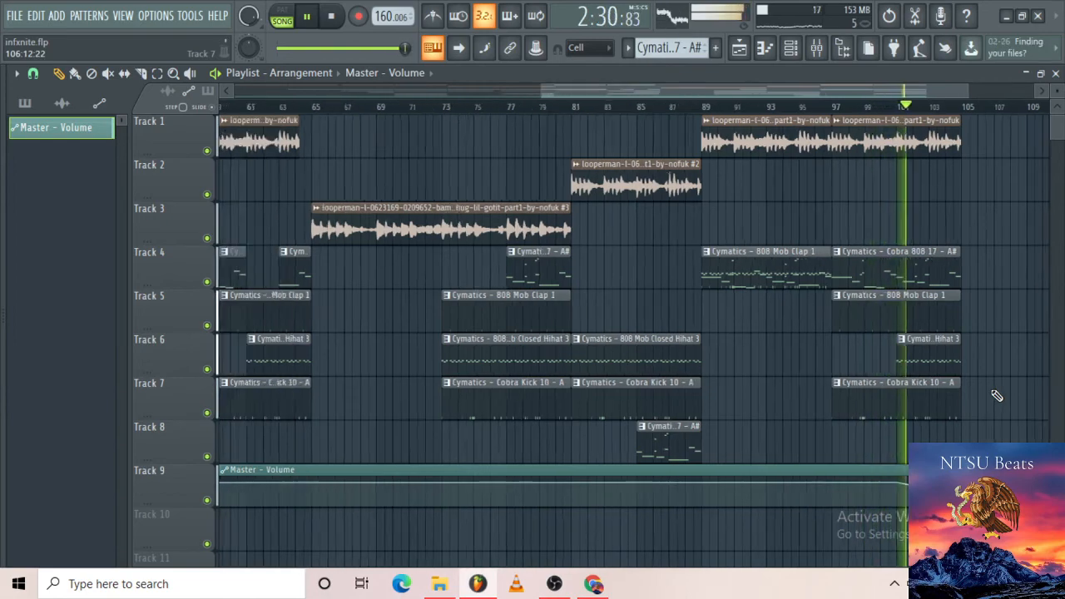
pyautogui.scroll(-4, 997, 396)
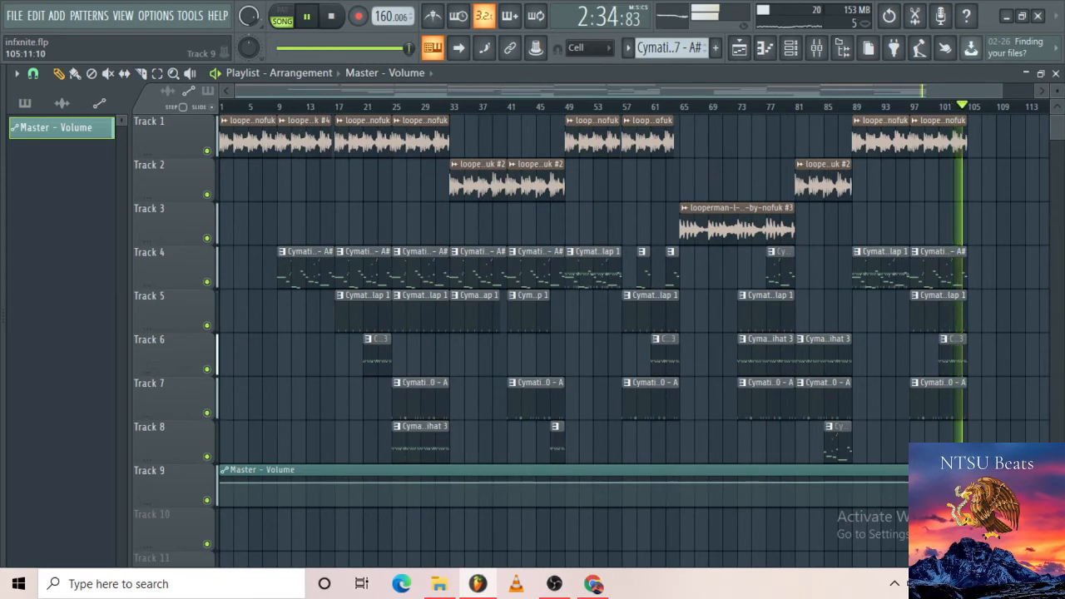
# Play the arrangement from the beginning and trim the start of the Track 6 Closed Hihat clip at bar 73 to bar 77
pyautogui.press('space')
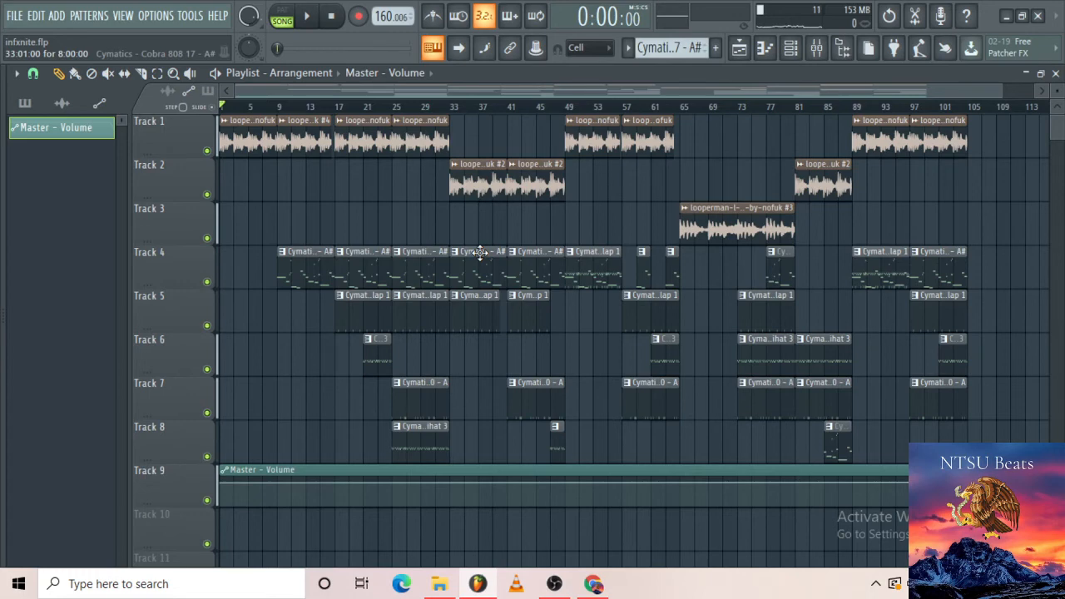
pyautogui.press('space')
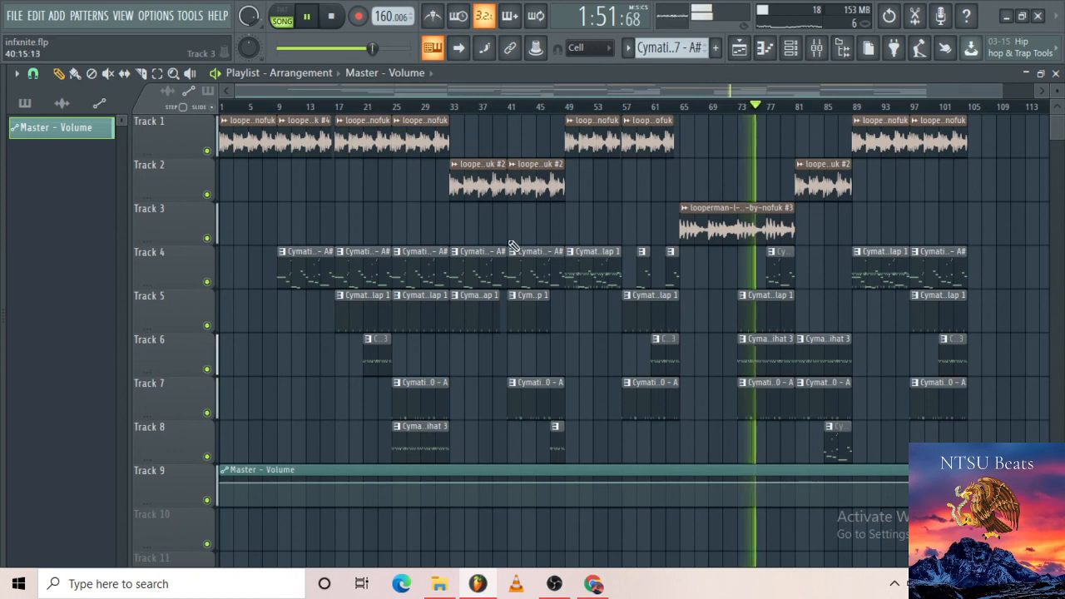
pyautogui.moveTo(740, 358); pyautogui.dragTo(765, 354)
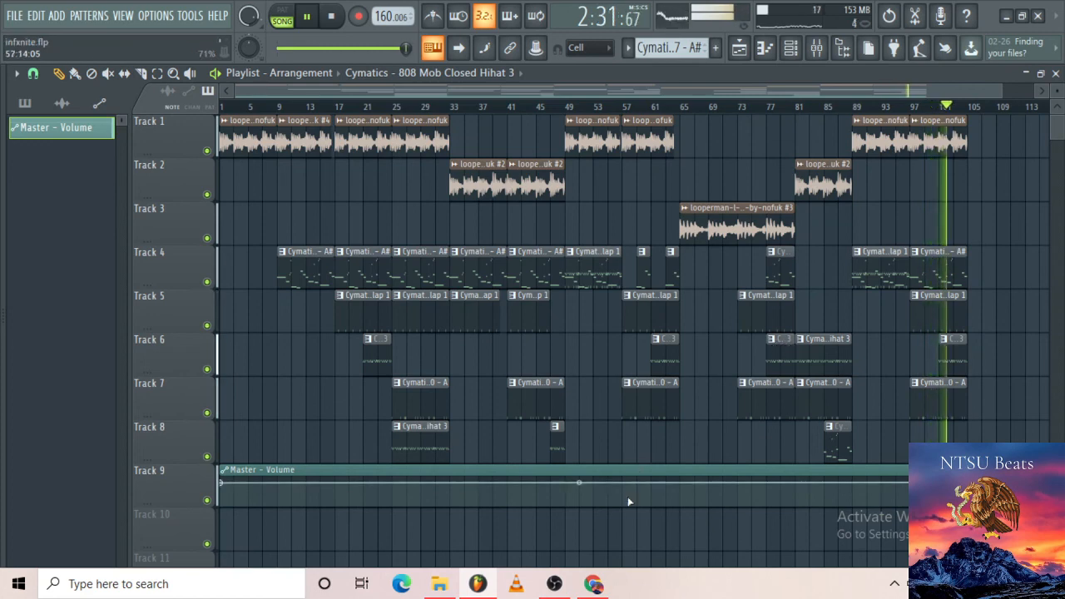
# Switch to OBS with the finished arrangement still playing
pyautogui.click(556, 585)
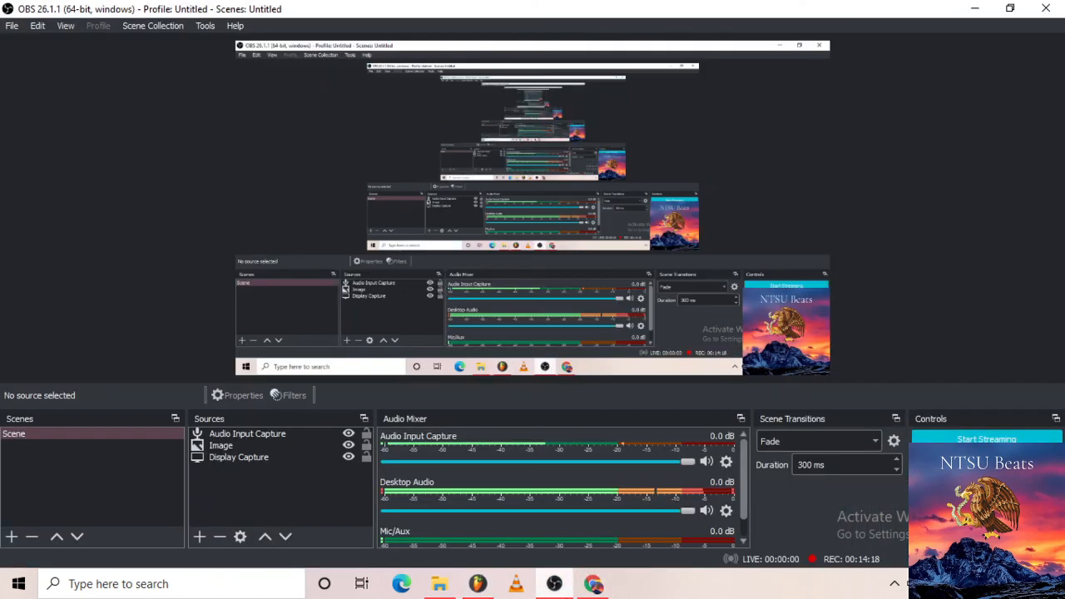